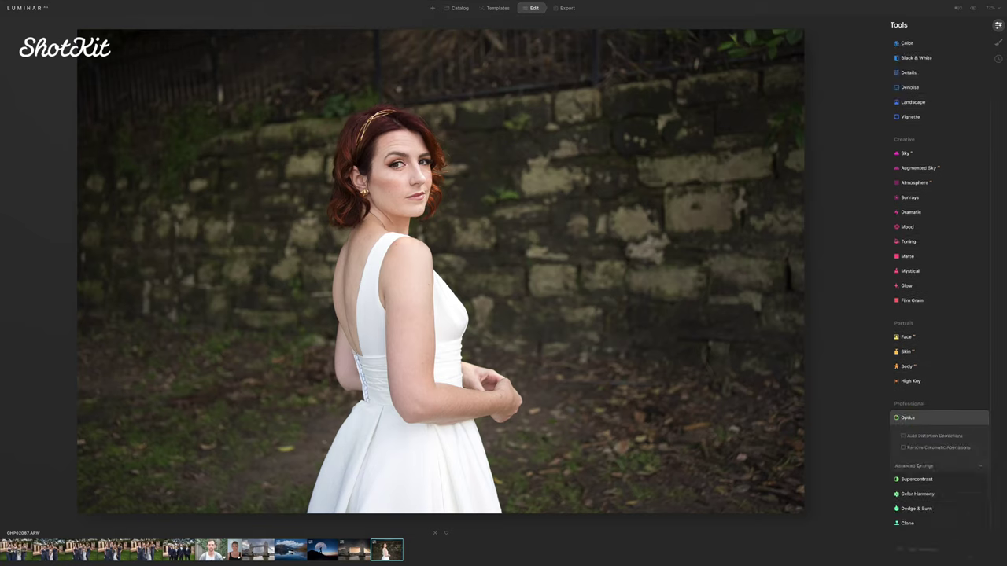
left_click(920, 350)
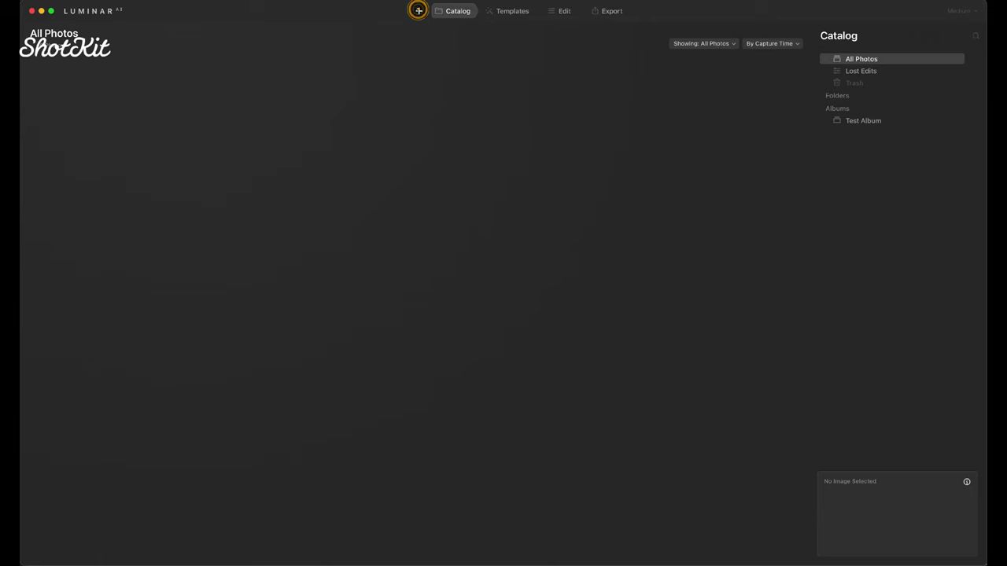
Step: Add the RAW Japan Samples folder to the photo catalog
left_click(418, 10)
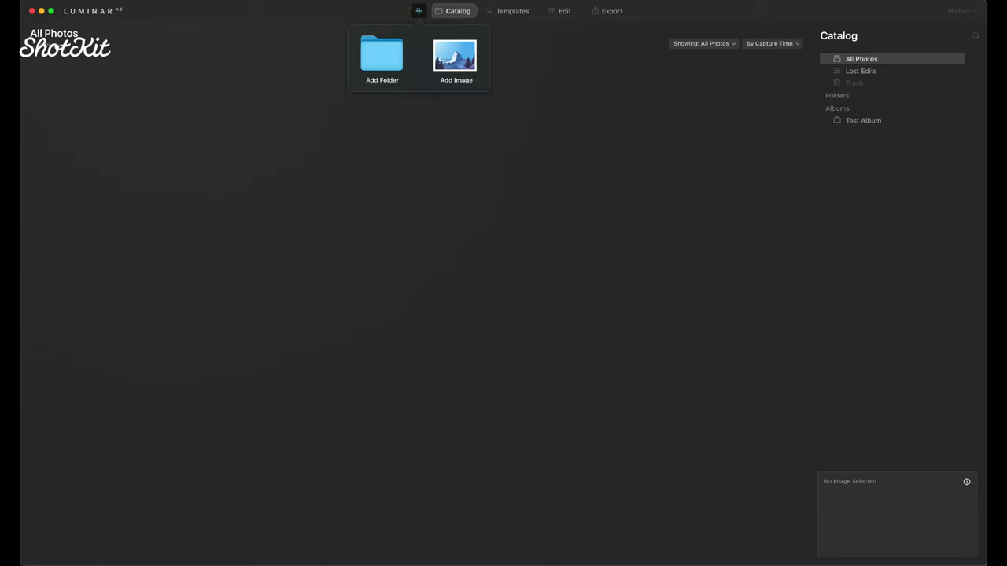
left_click(384, 60)
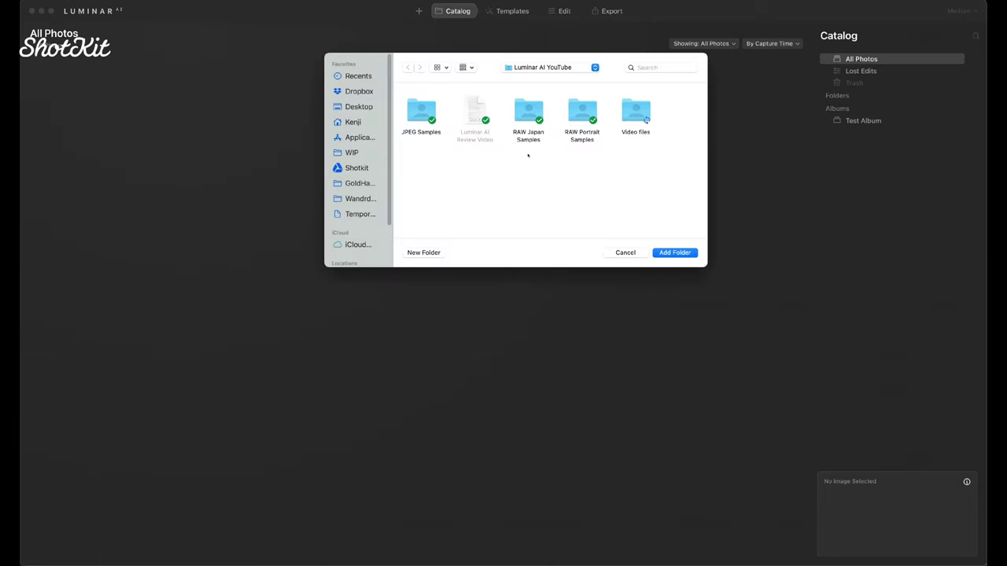
left_click(526, 117)
left_click(674, 252)
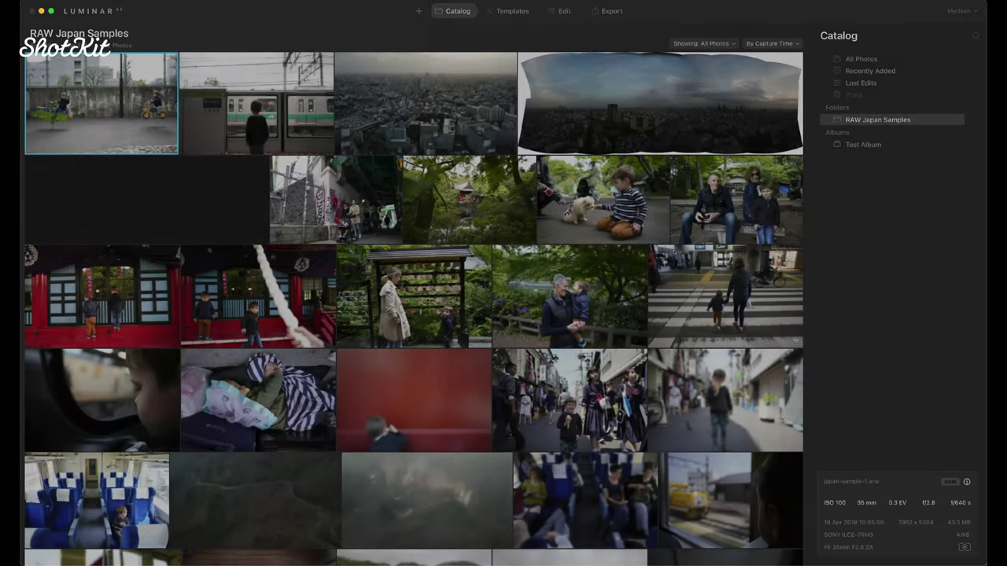
Step: Open the second, darker city panorama from the RAW Japan Samples folder and bring up the templates for it
scroll(413, 309, "down", 20)
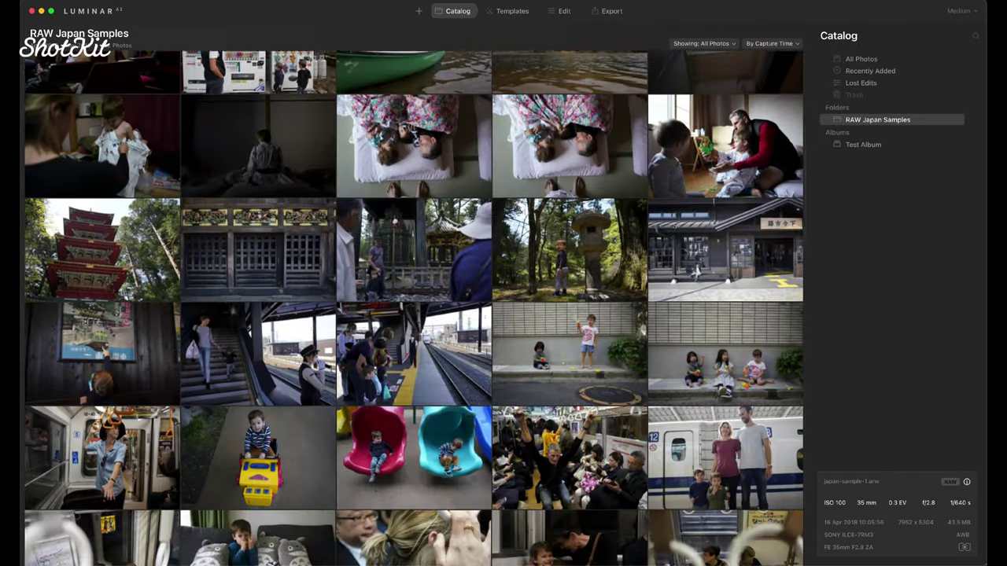
scroll(414, 308, "down", 20)
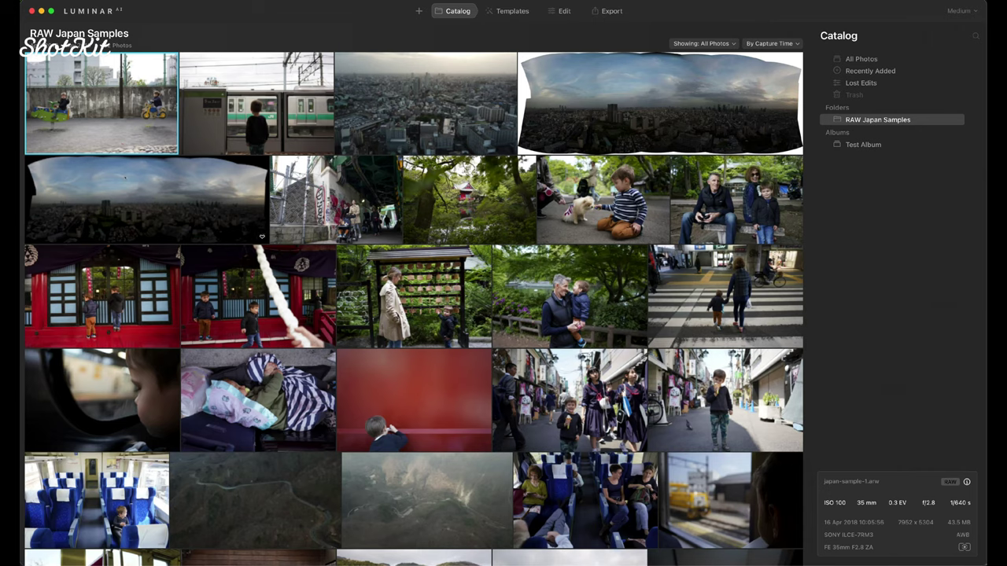
double_click(125, 178)
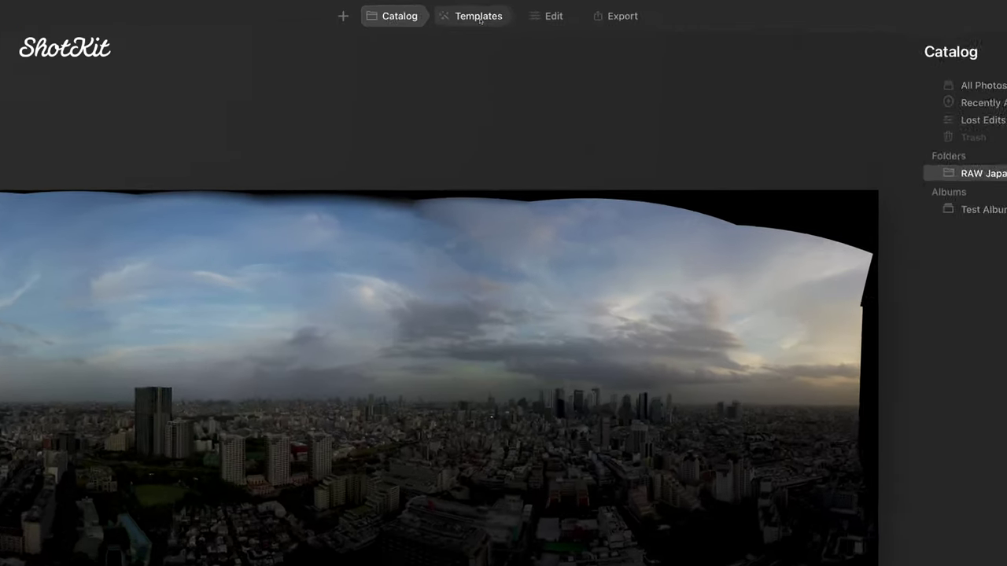
left_click(511, 14)
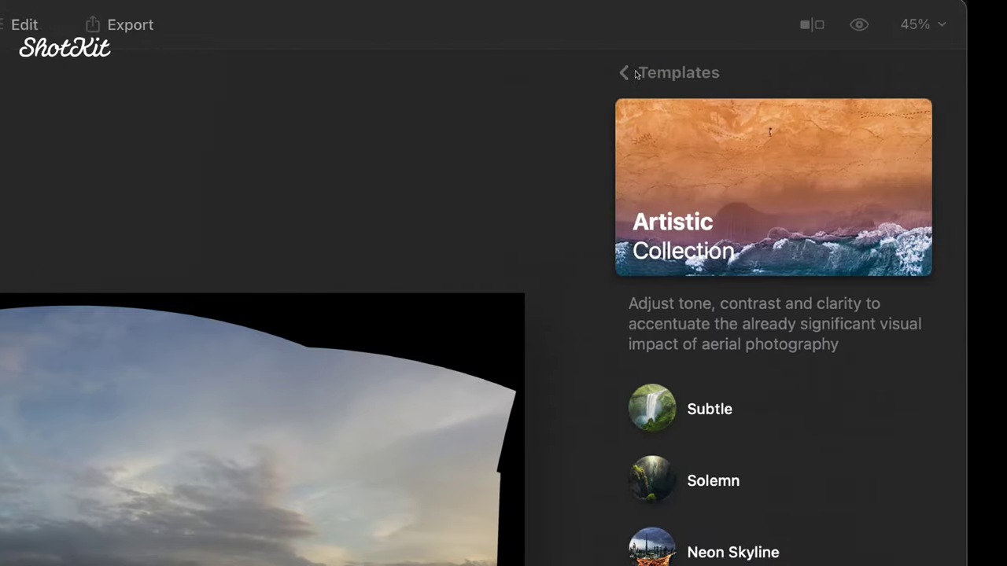
Step: Look through the template collections suggested for this photo and the Essentials, Landscape, Mother Nature and Portrait categories
left_click(636, 74)
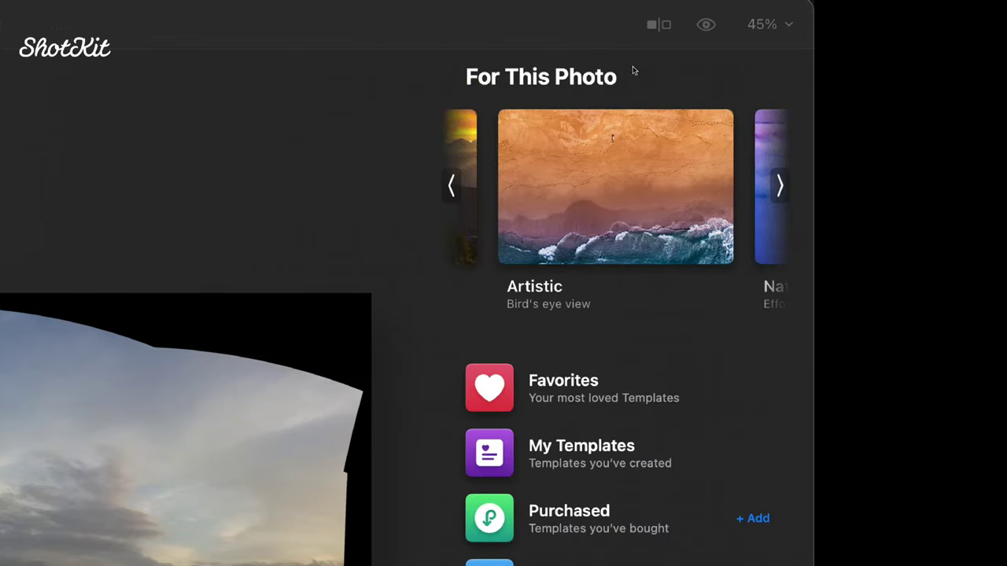
left_click(490, 85)
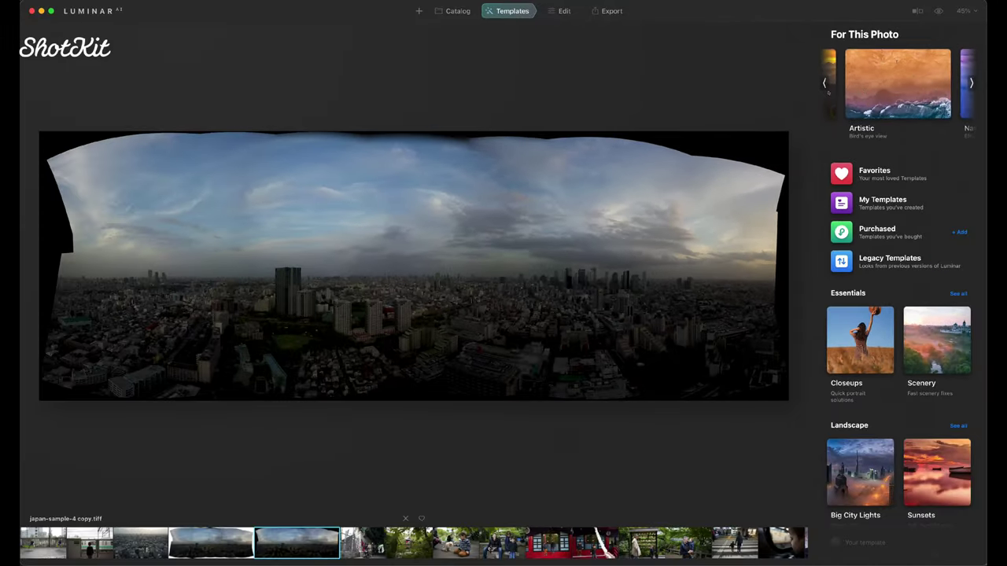
left_click(971, 84)
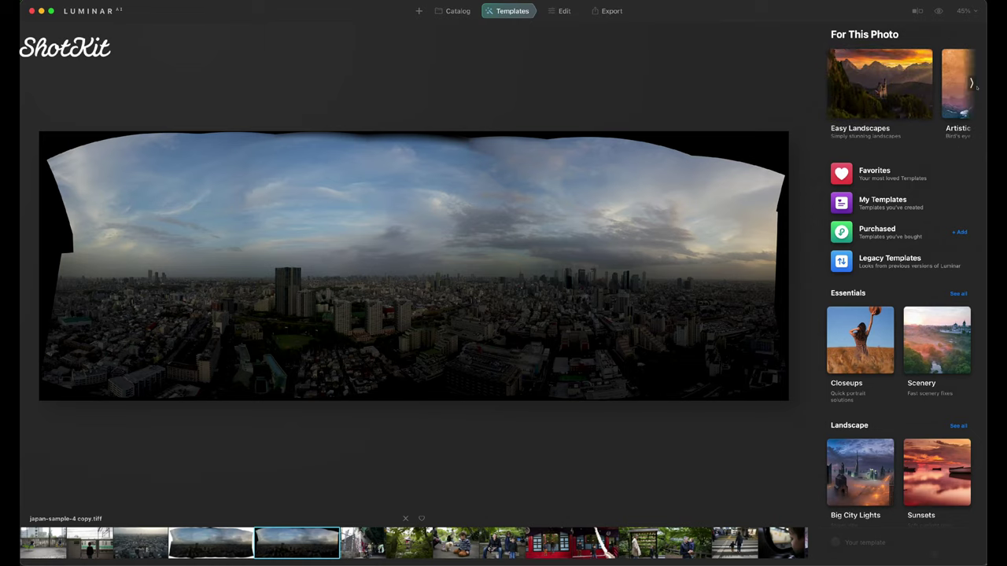
left_click(972, 83)
left_click(971, 83)
left_click(971, 83)
left_click(823, 84)
left_click(823, 83)
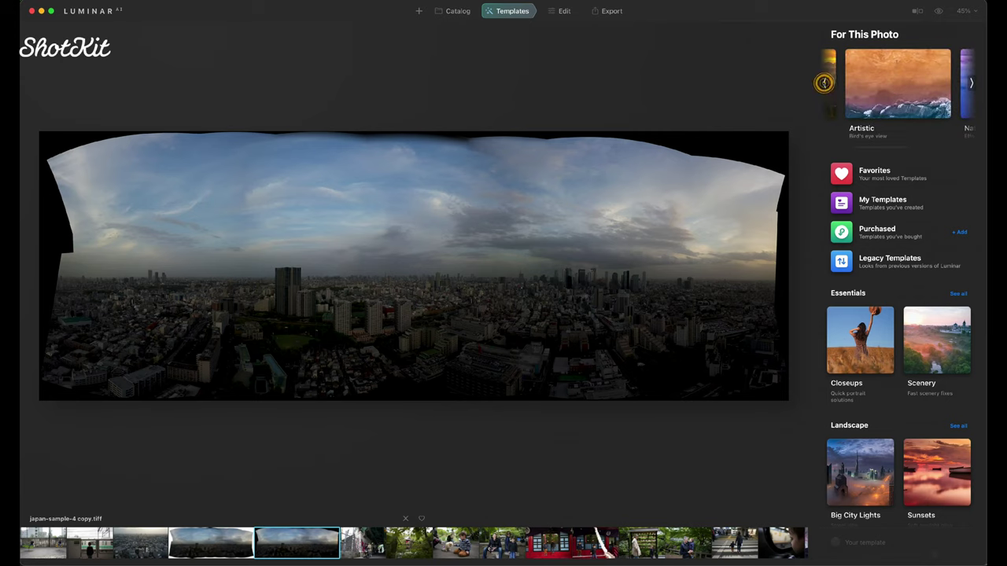
scroll(878, 298, "down", 5)
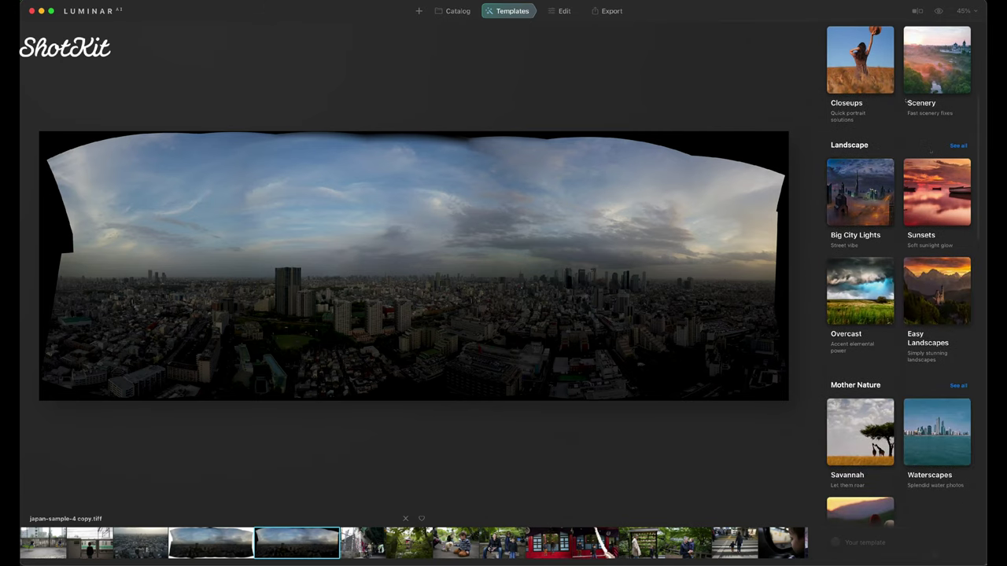
scroll(903, 300, "down", 4)
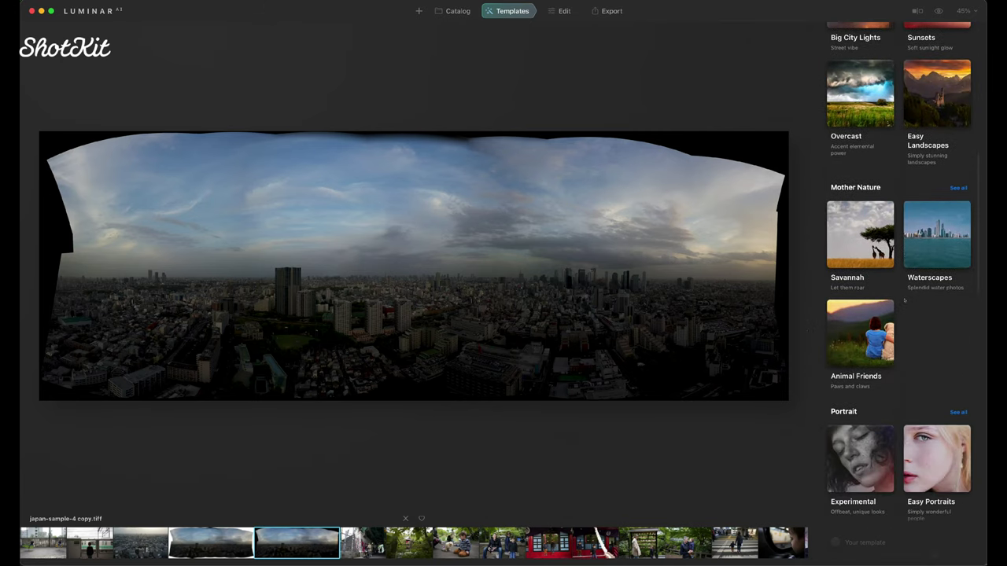
scroll(862, 336, "down", 3)
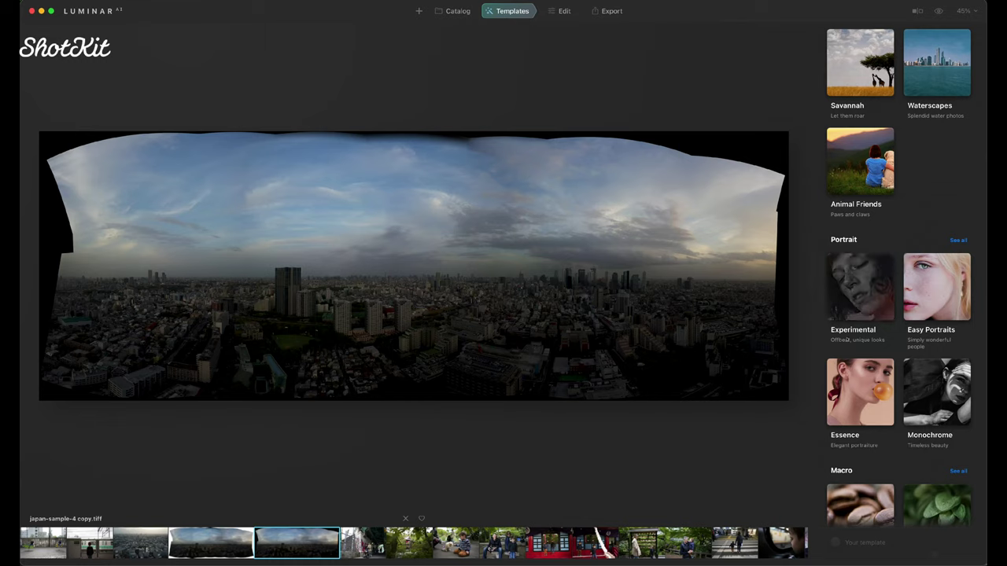
scroll(847, 340, "up", 10)
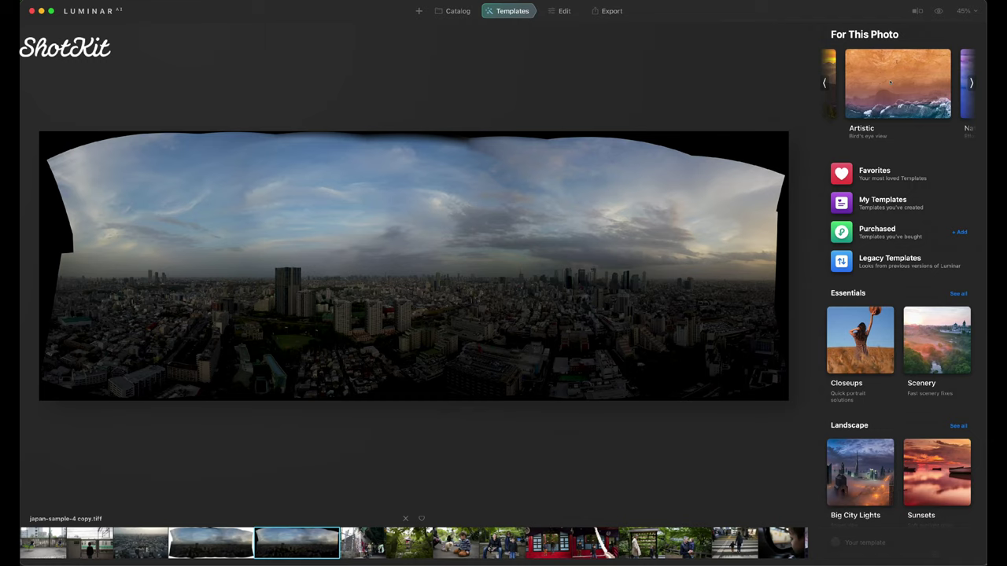
Step: Try the Artistic collection's Subtle, Solemn, Neon Skyline and Retro templates on the panorama, and finish by applying Supreme
left_click(891, 81)
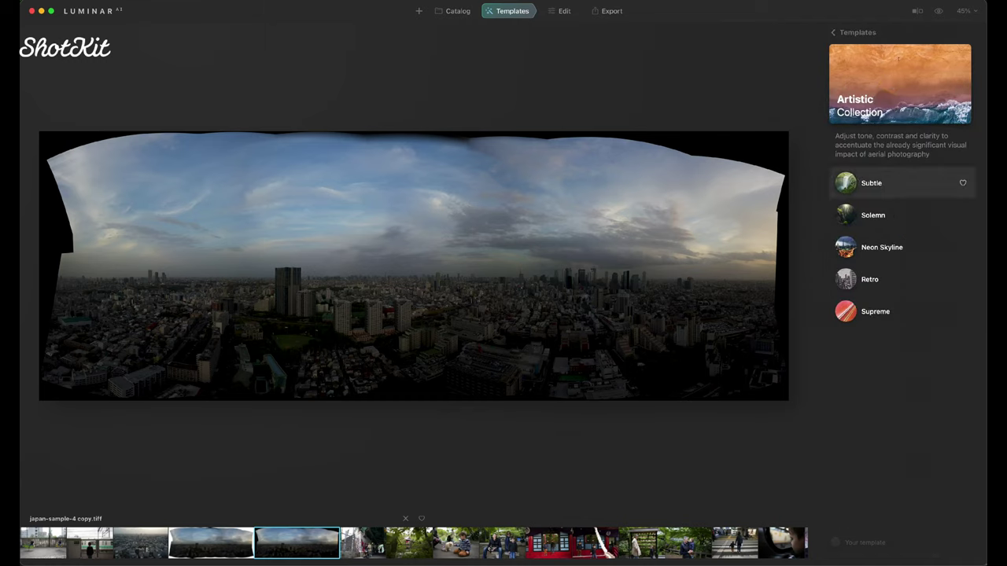
left_click(845, 183)
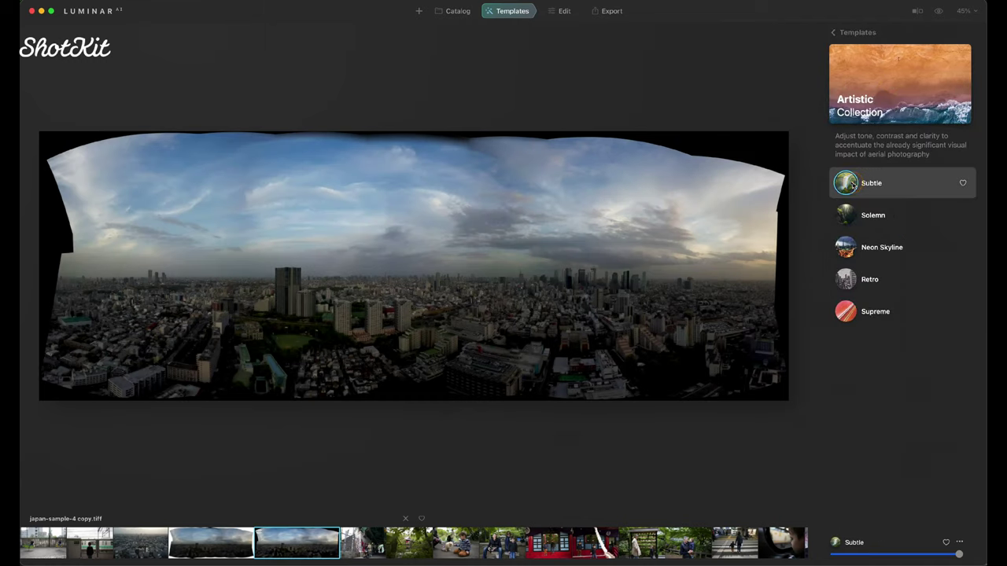
left_click(846, 215)
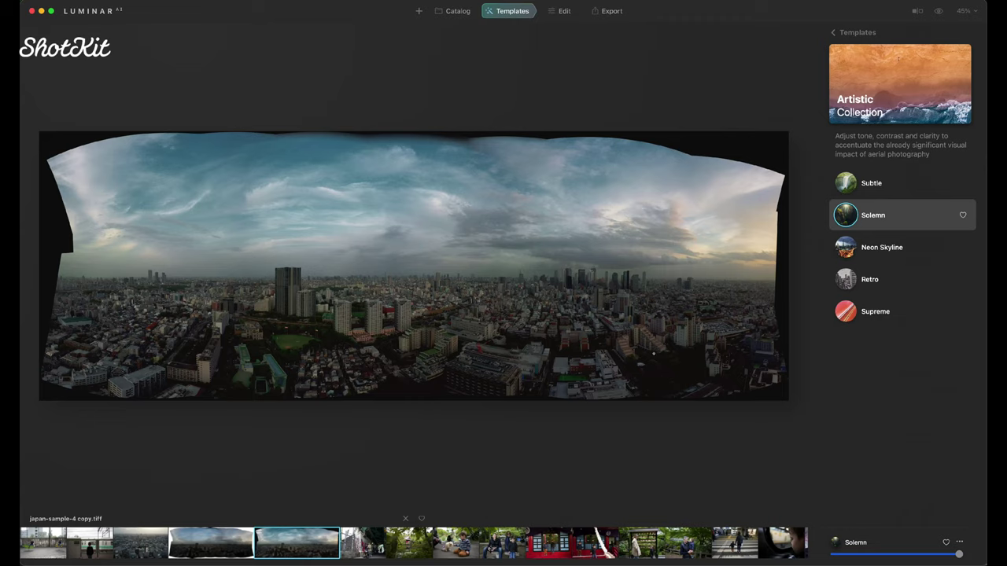
left_click(893, 248)
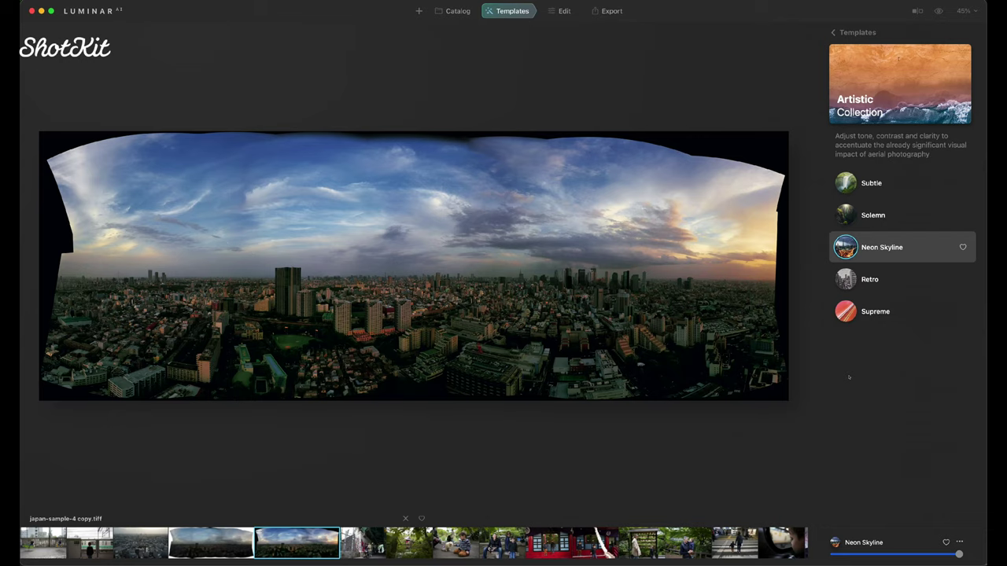
left_click(865, 280)
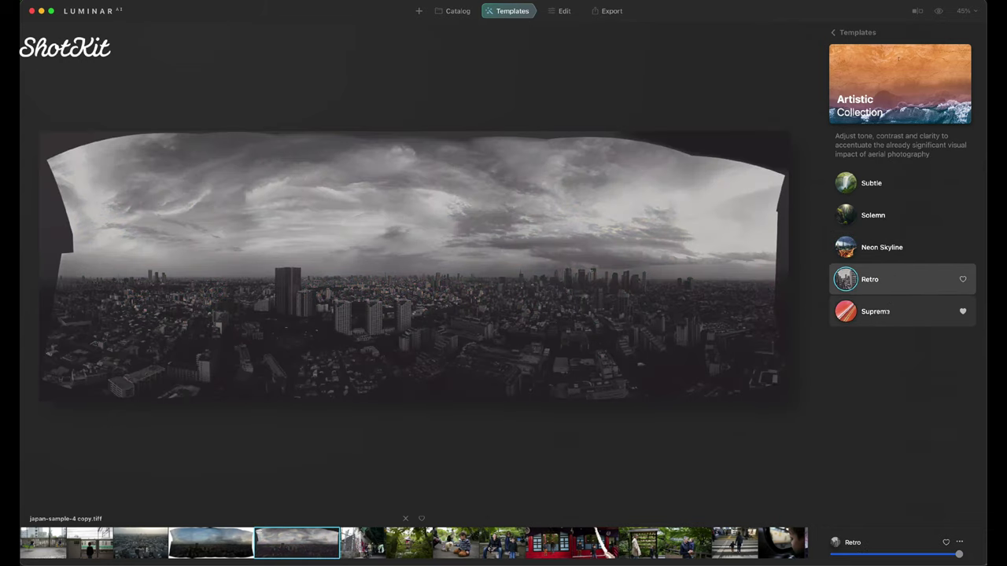
left_click(887, 312)
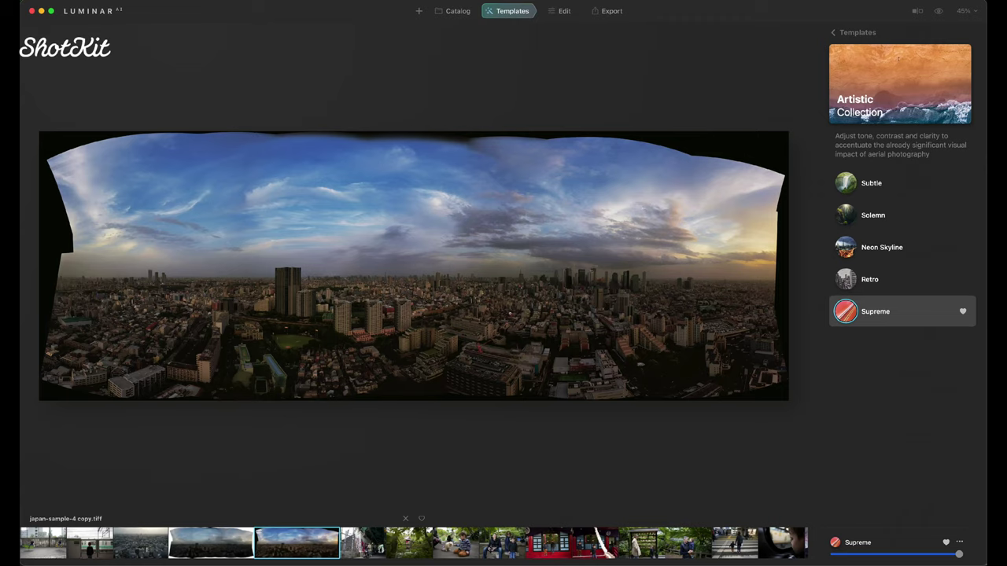
Step: Compare the panorama with and without the Supreme template, and preview a reduced template strength before restoring it to full
left_click(938, 11)
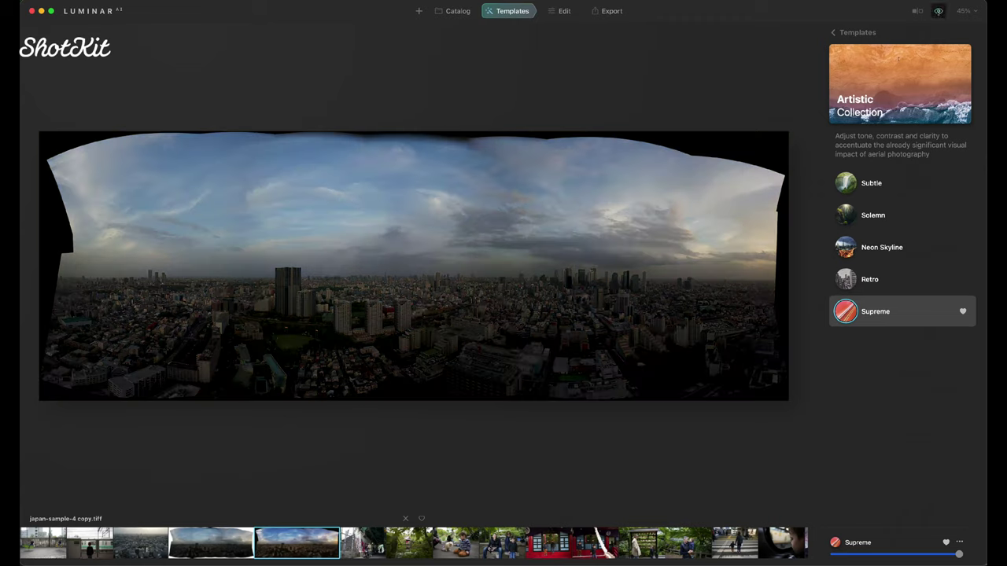
left_click(938, 11)
left_click(938, 11)
left_click(938, 11)
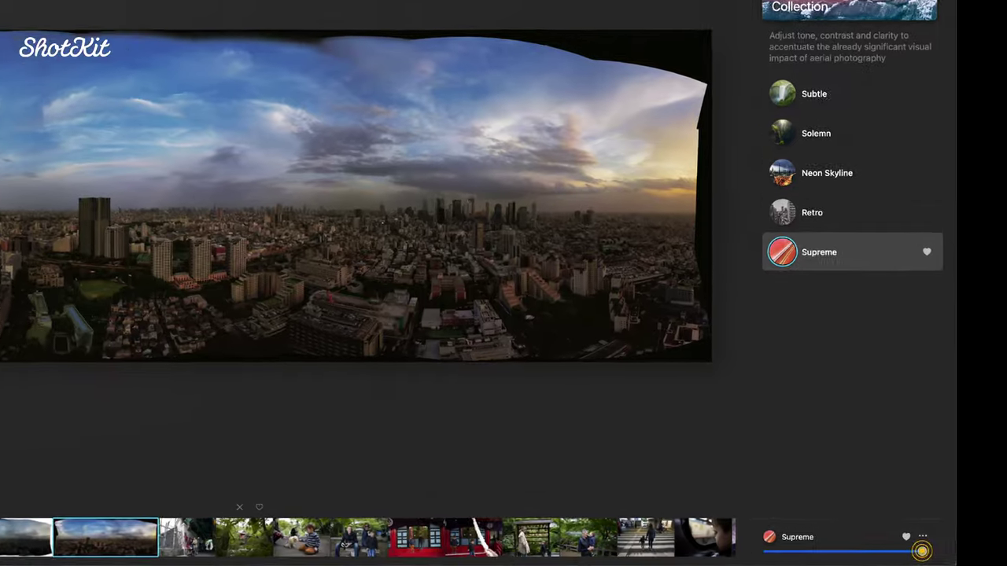
left_click_drag(959, 555, 888, 555)
left_click_drag(757, 547, 865, 547)
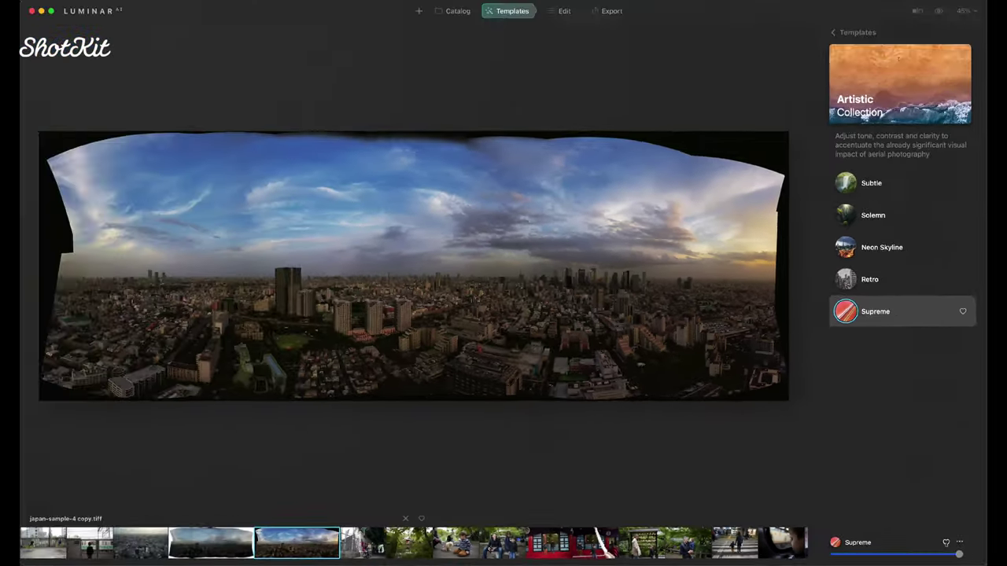
Step: Mark the Supreme template as a favorite, check the Favorites collection, and return to the template overview
left_click(945, 542)
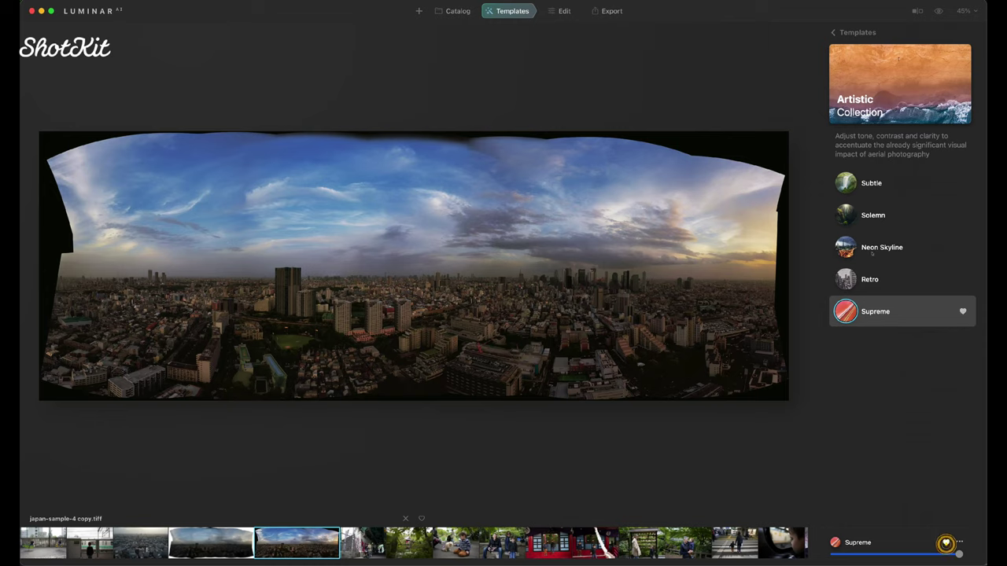
left_click(833, 33)
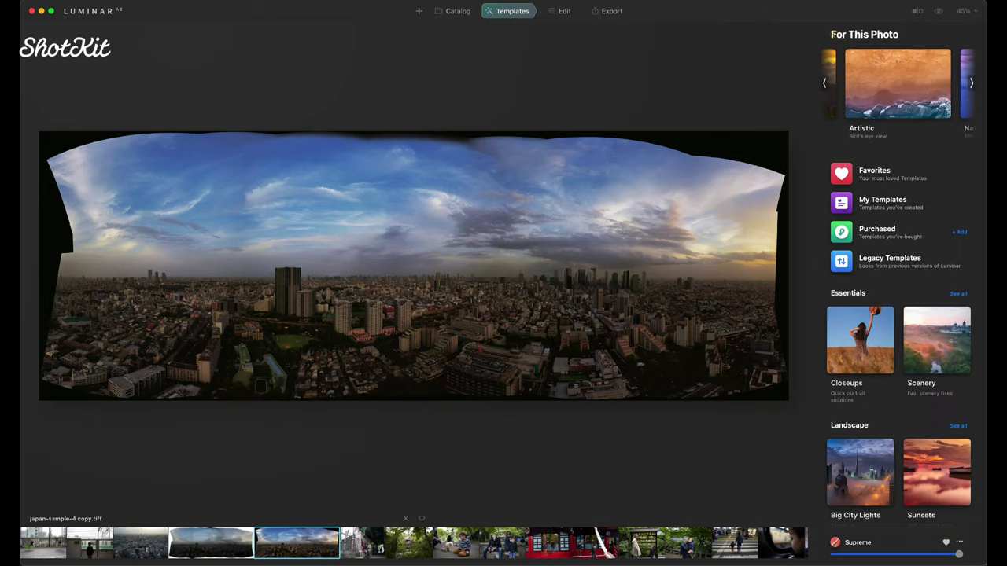
left_click(873, 178)
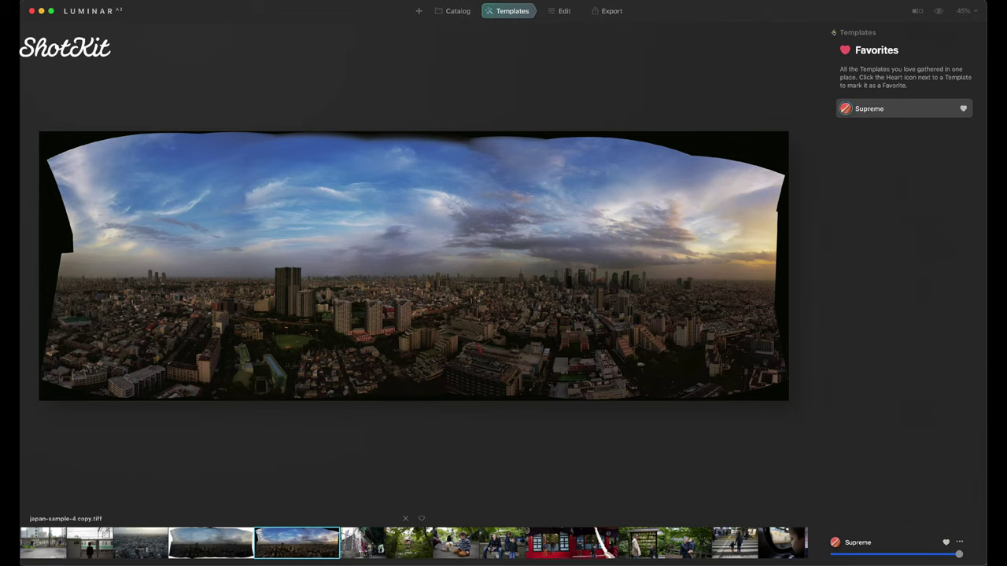
left_click(835, 32)
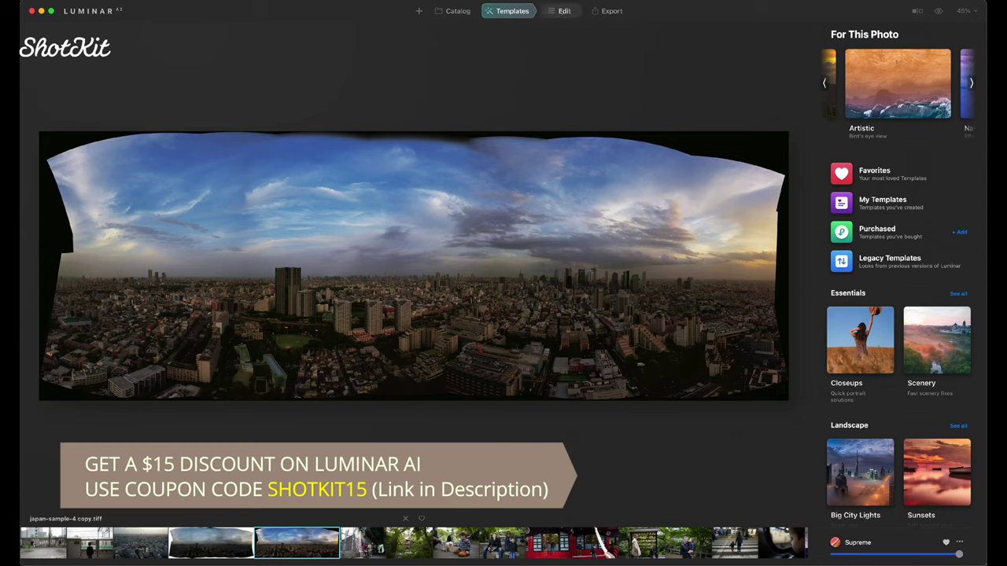
Step: Switch to editing the panorama with Sky AI, look through All Skies, and narrow the sky choices to Dramatic Sunset
left_click(560, 12)
scroll(854, 275, "down", 3)
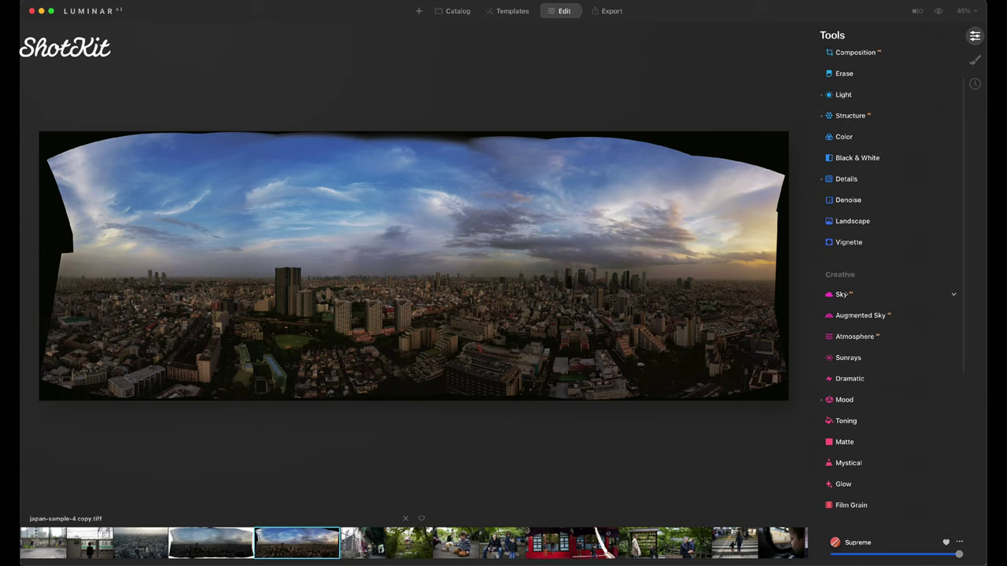
left_click(843, 295)
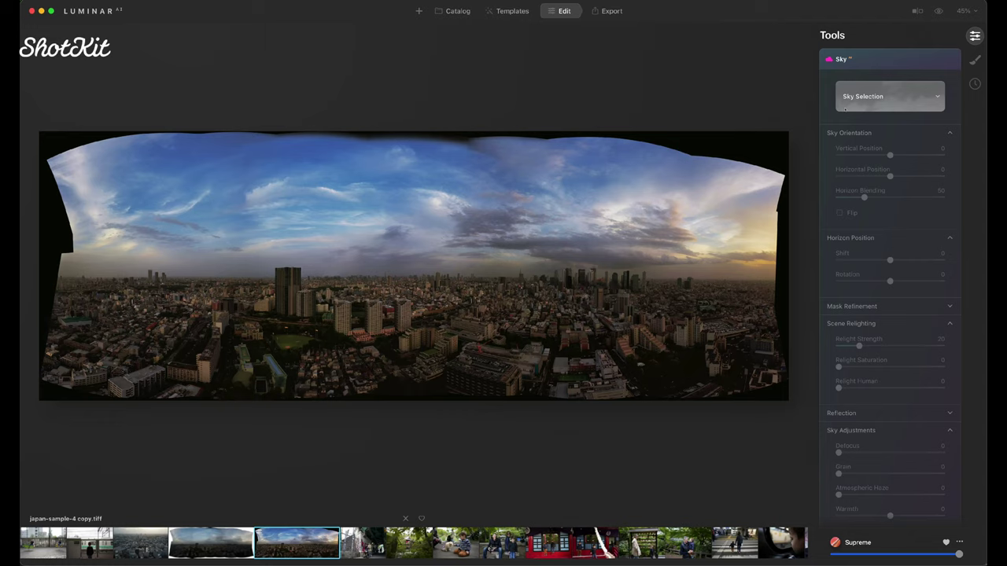
left_click(876, 106)
left_click(889, 99)
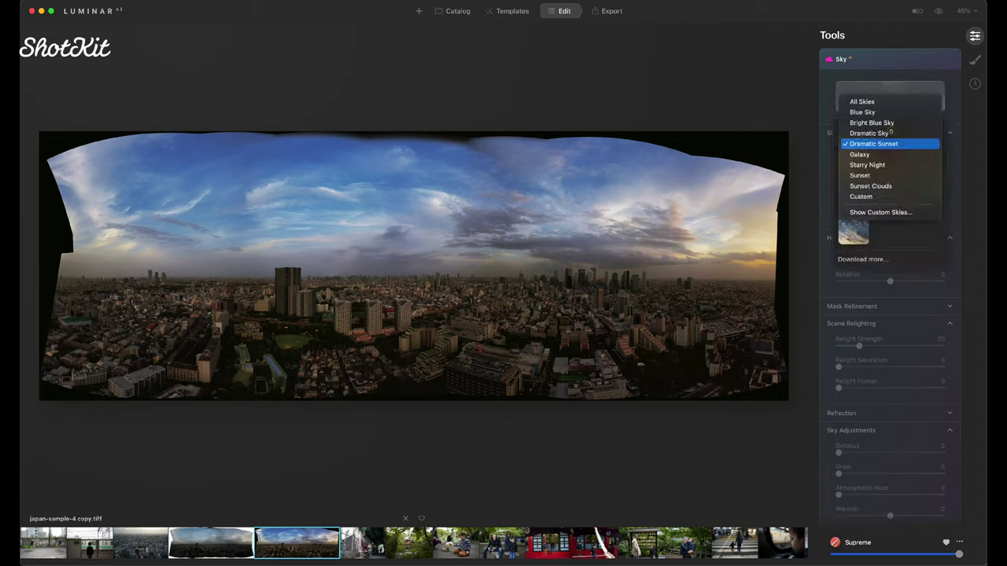
left_click(871, 101)
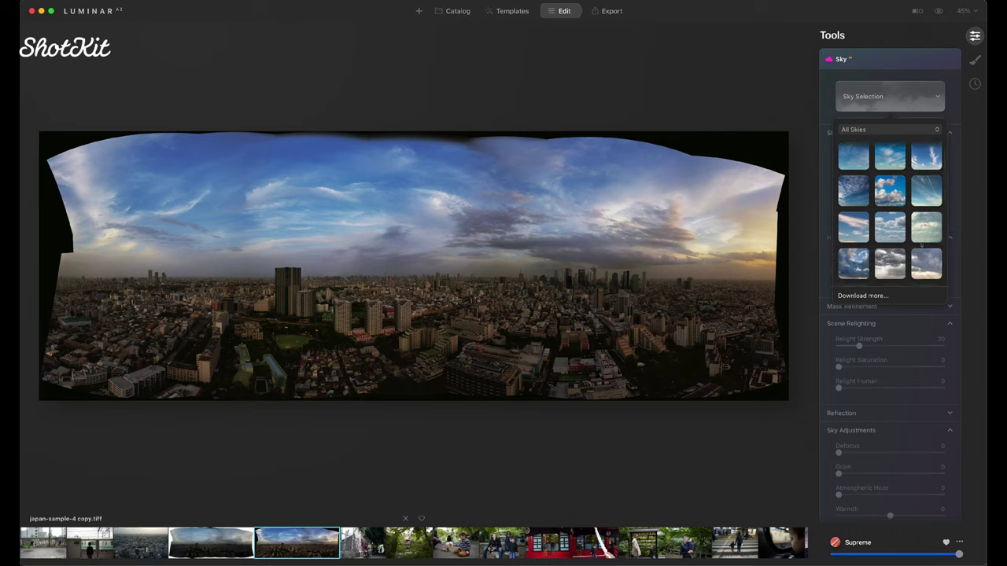
scroll(890, 217, "down", 1)
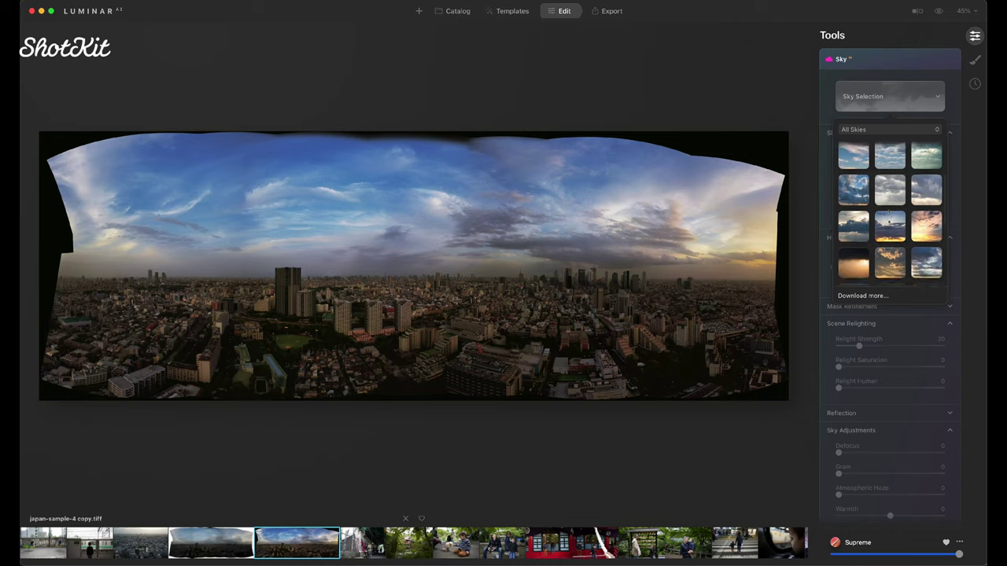
left_click(887, 132)
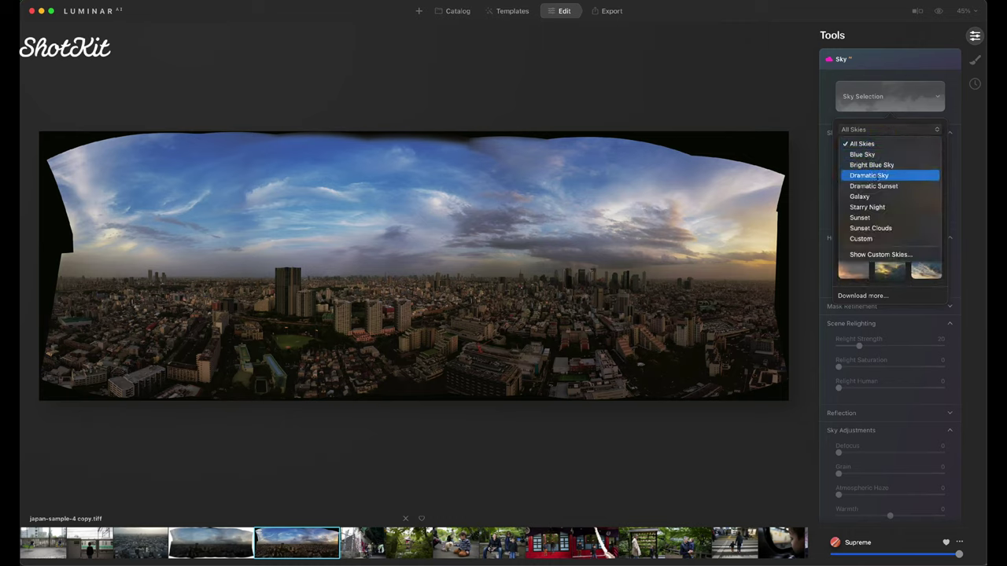
left_click(888, 185)
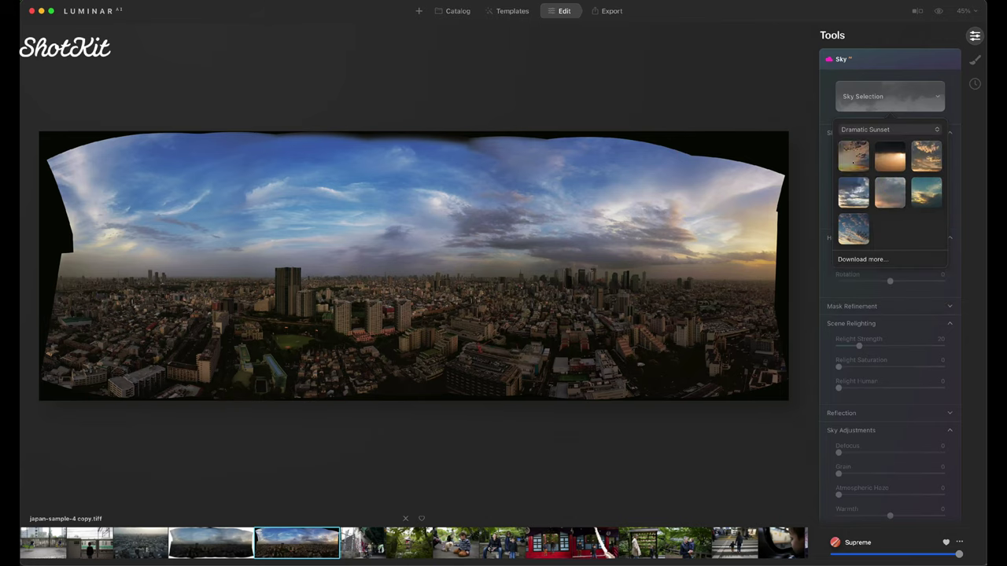
Step: Try several Dramatic Sunset skies on the panorama and finish by applying Dramatic Sunset 3
left_click(853, 157)
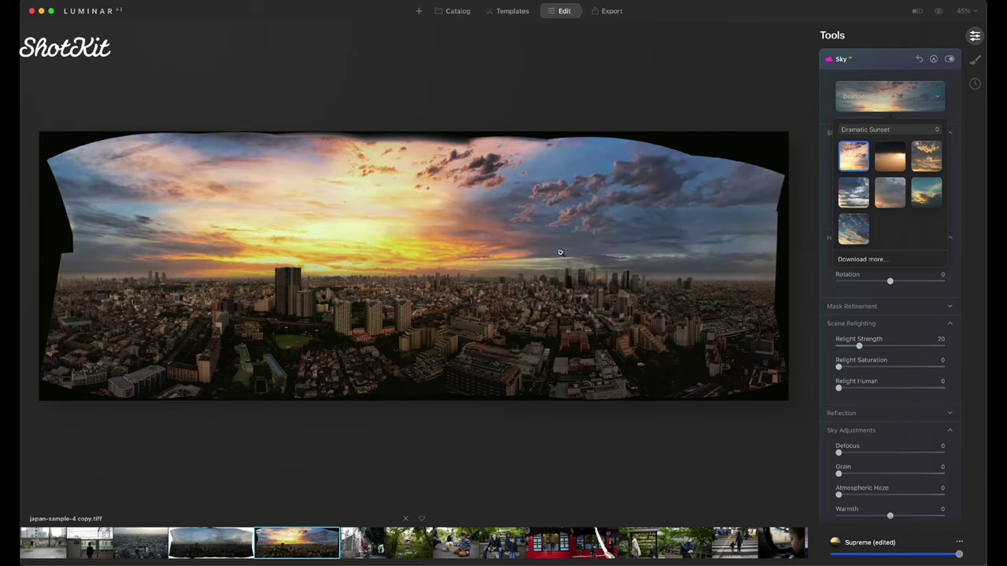
left_click(924, 160)
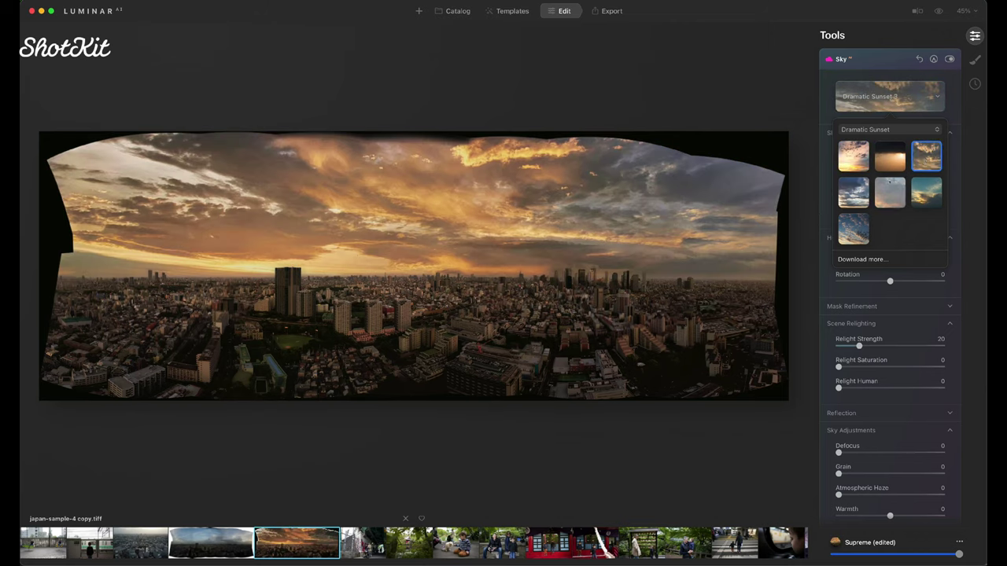
left_click(857, 195)
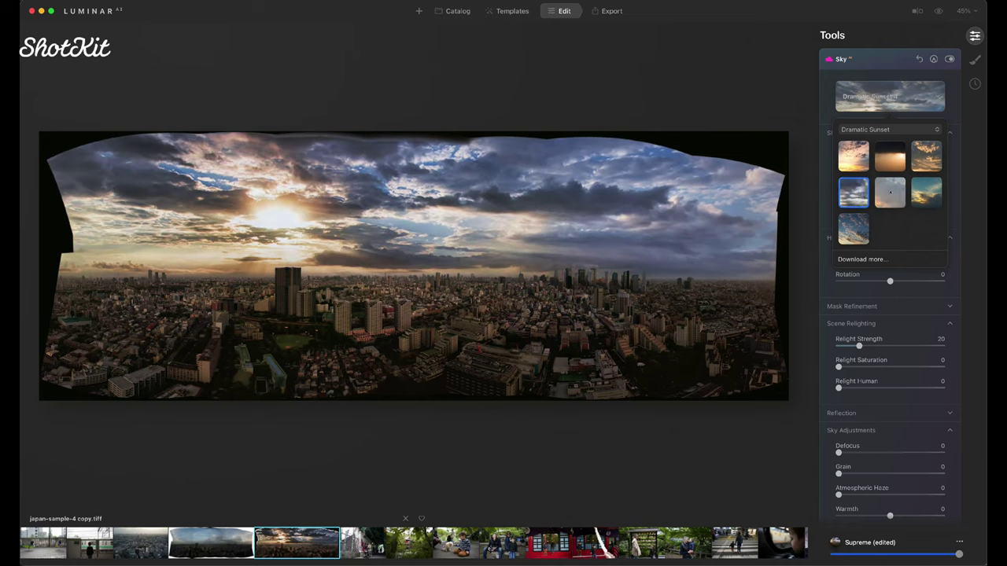
left_click(889, 191)
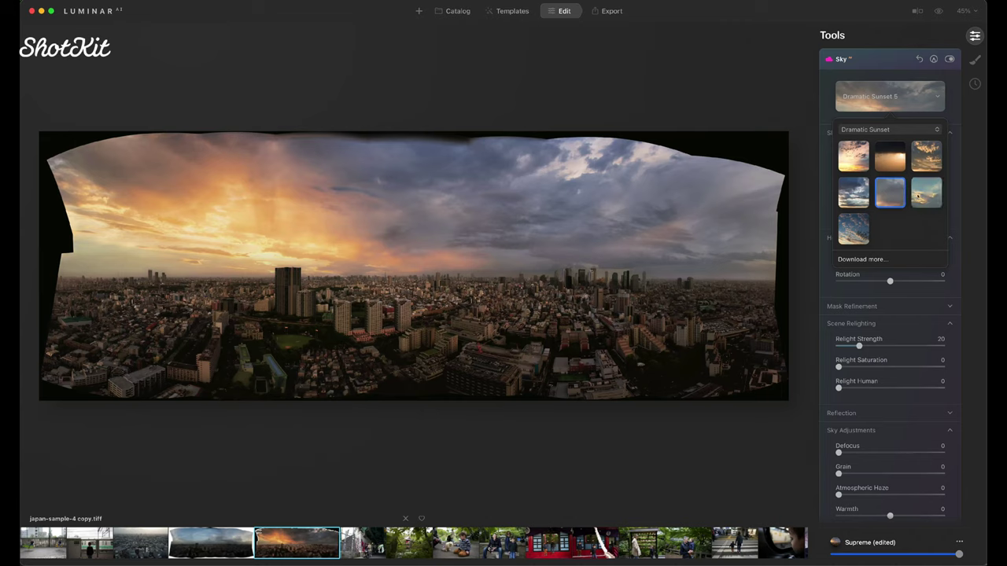
left_click(922, 194)
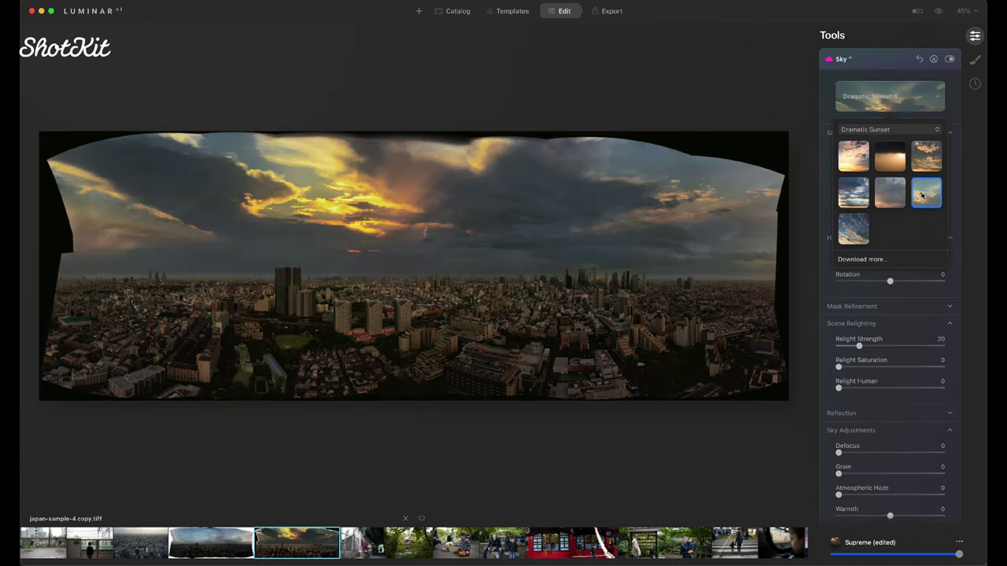
left_click(856, 229)
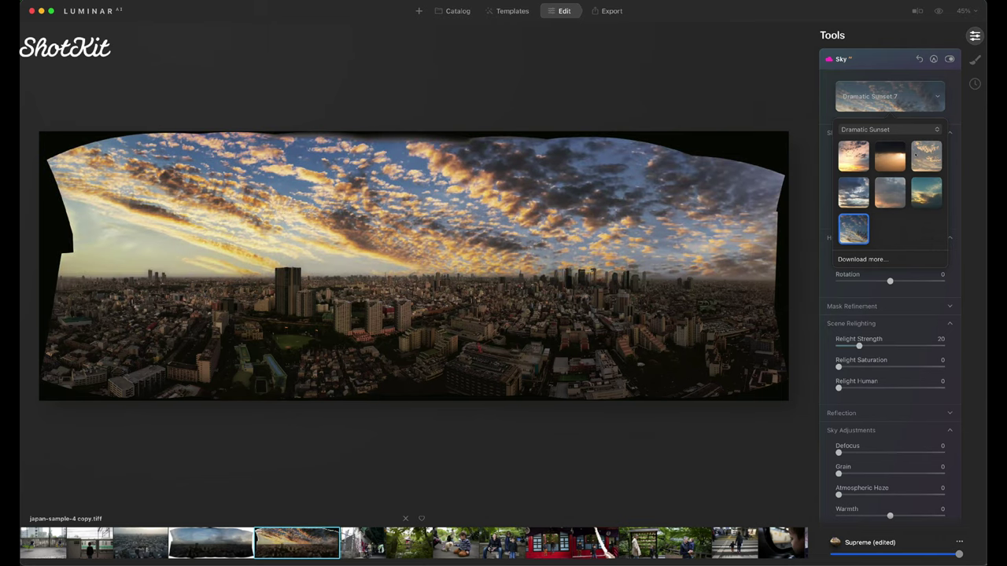
left_click(916, 157)
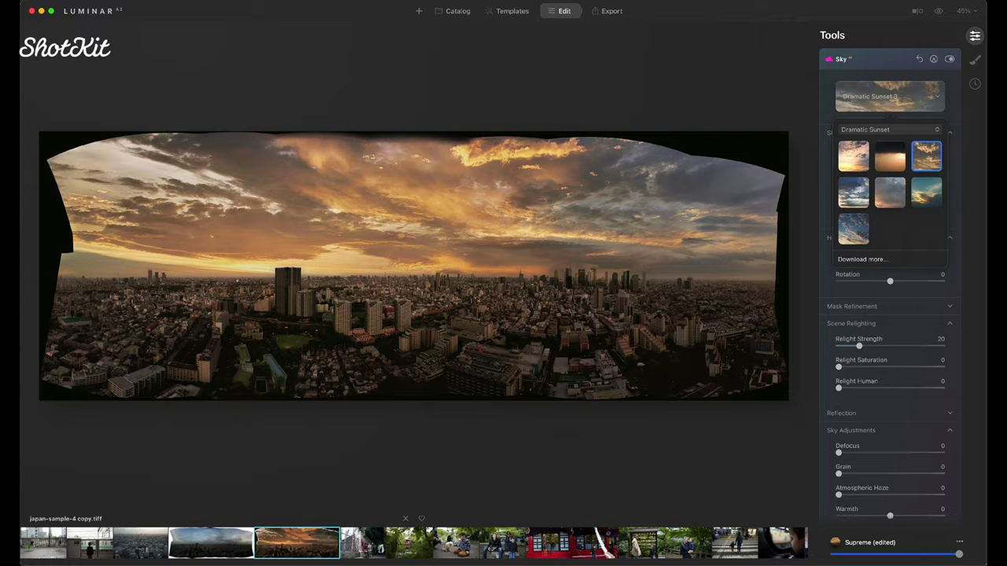
Step: Examine the replaced sky and horizon at 100% in a split before/after comparison, and return to the full panorama
double_click(238, 283)
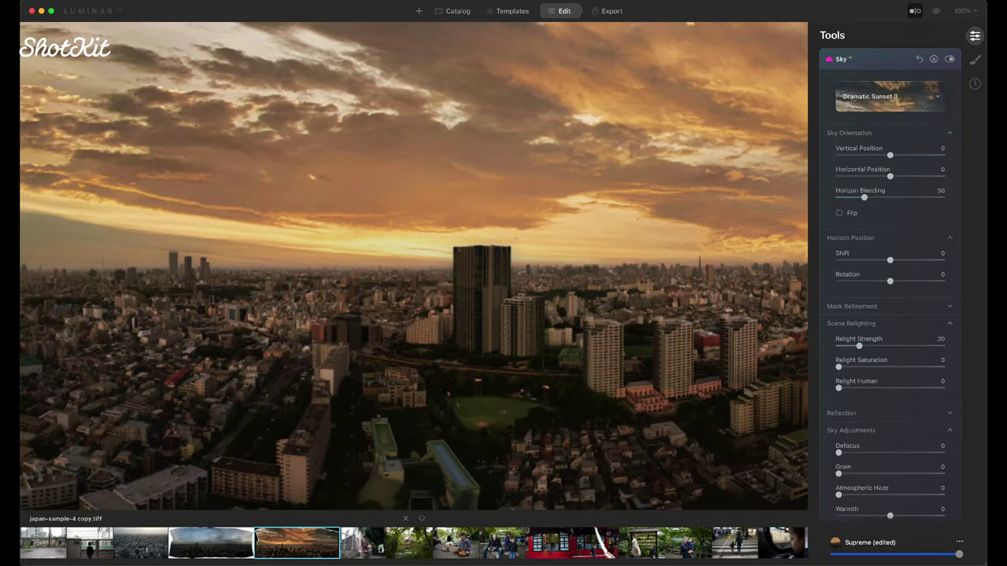
key("backslash")
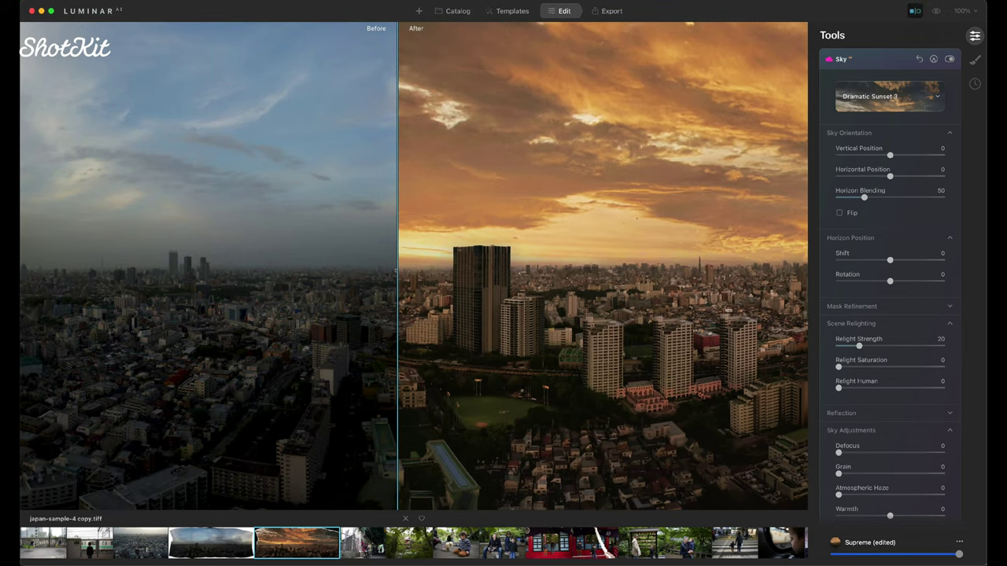
left_click_drag(396, 271, 213, 265)
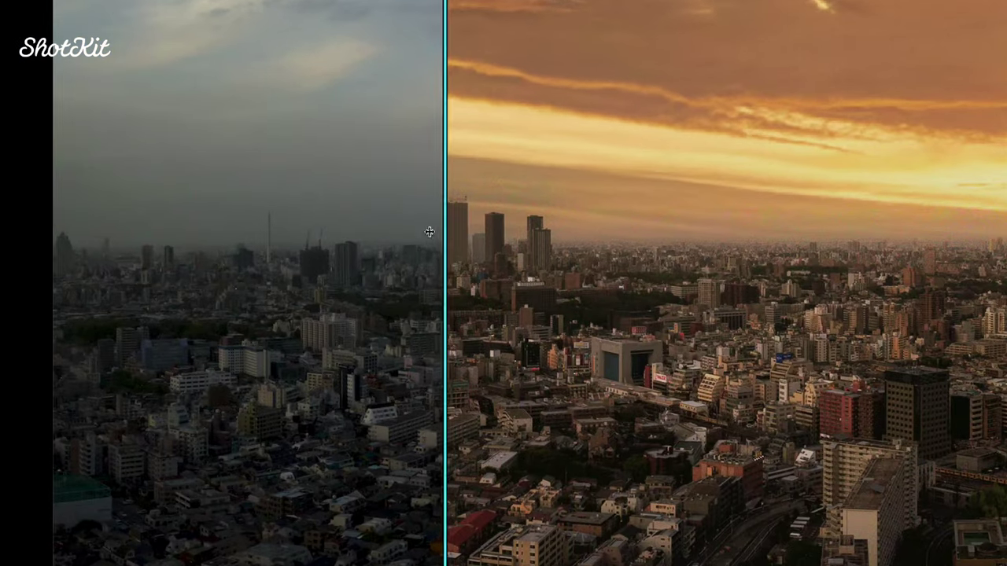
left_click_drag(430, 232, 224, 246)
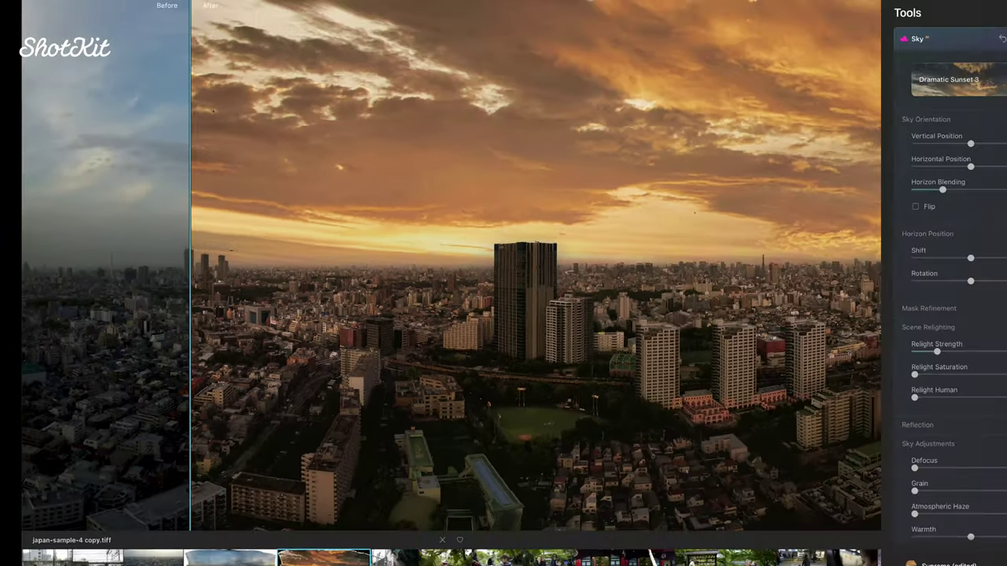
left_click_drag(189, 250, 386, 255)
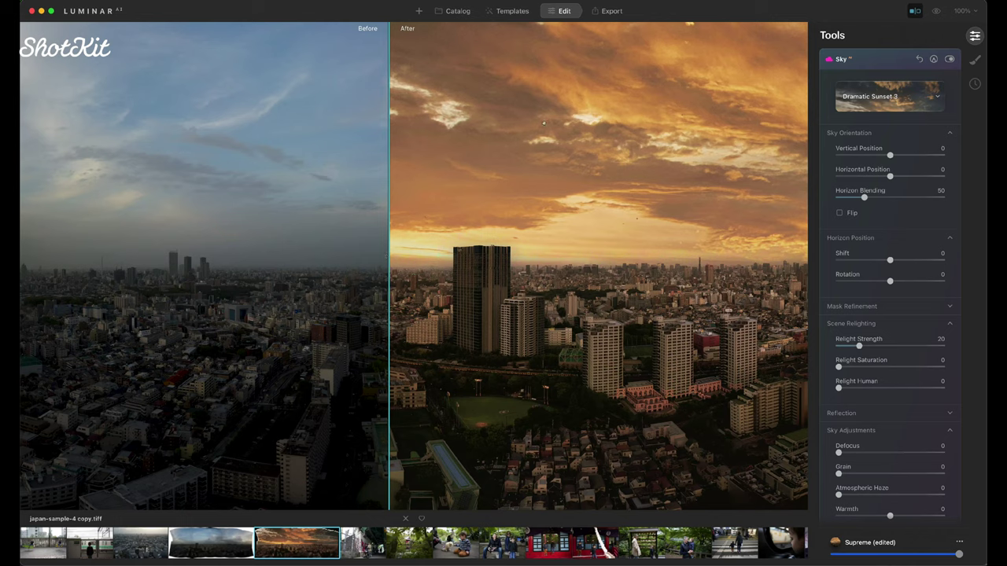
double_click(697, 127)
left_click(914, 11)
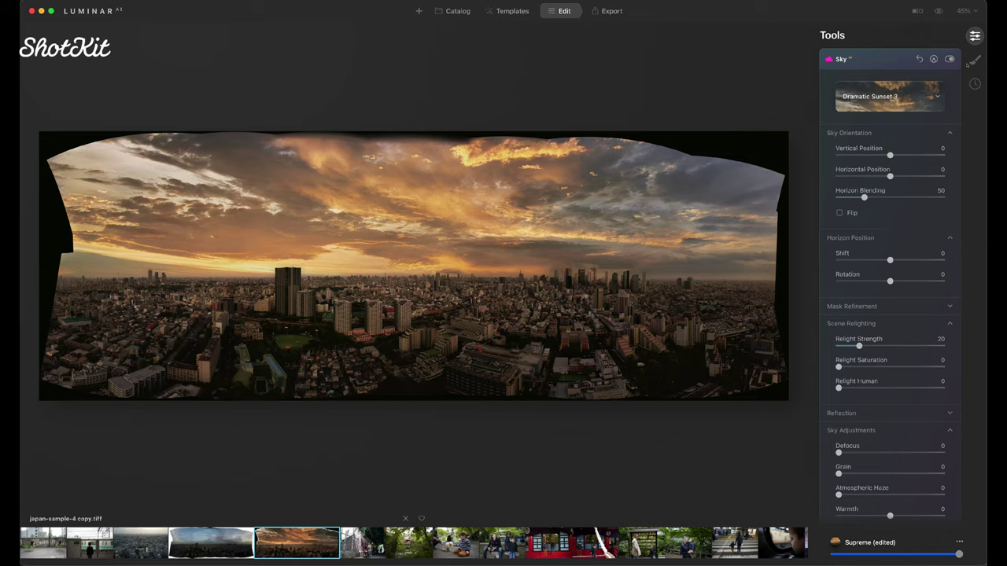
Step: Crop the panorama to the Facebook Cover ratio with Composition AI, shrinking and repositioning the frame to exclude the black stitching borders
left_click(848, 63)
scroll(886, 81, "up", 4)
left_click(852, 98)
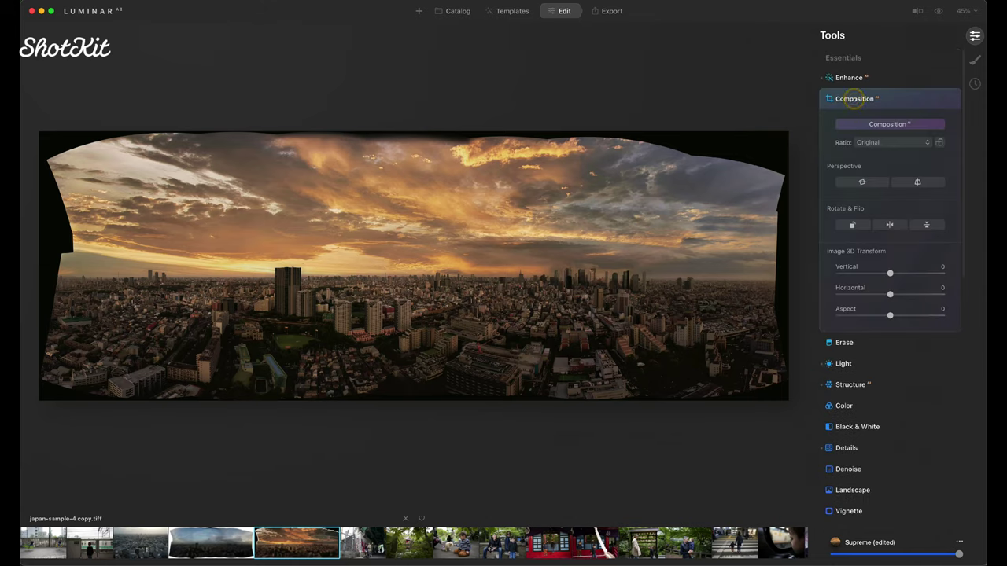
left_click(890, 143)
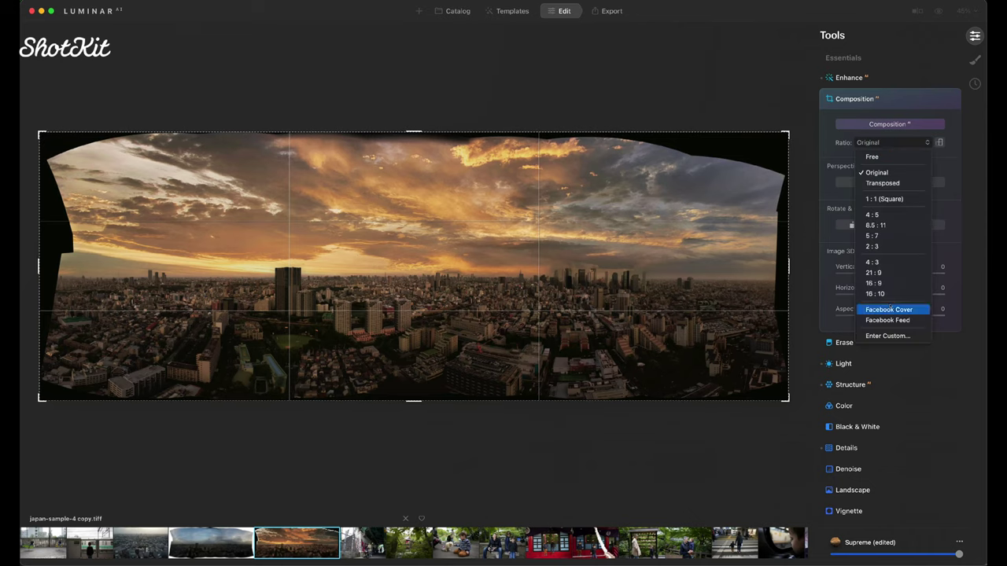
left_click(889, 309)
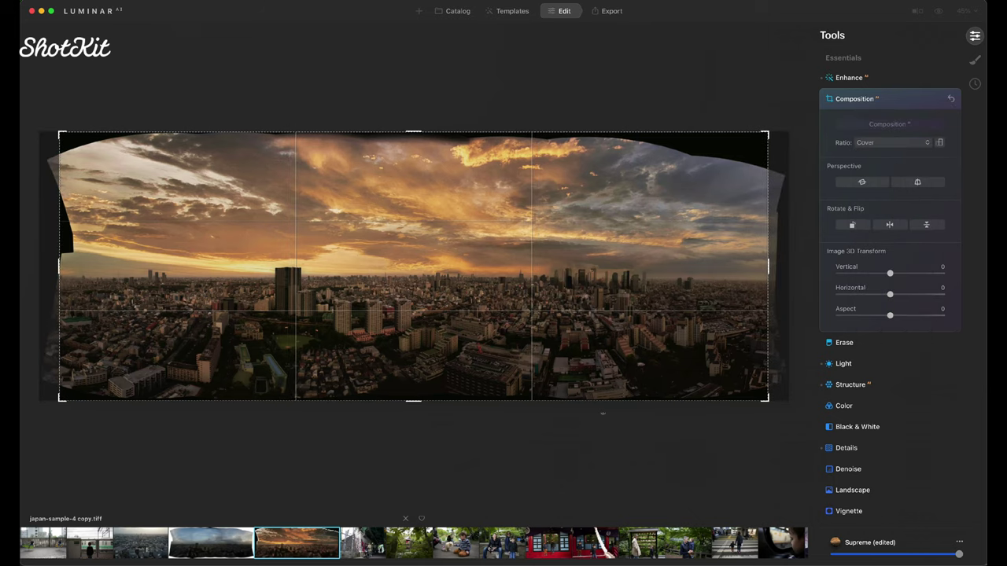
left_click_drag(413, 130, 410, 147)
left_click_drag(343, 228, 362, 230)
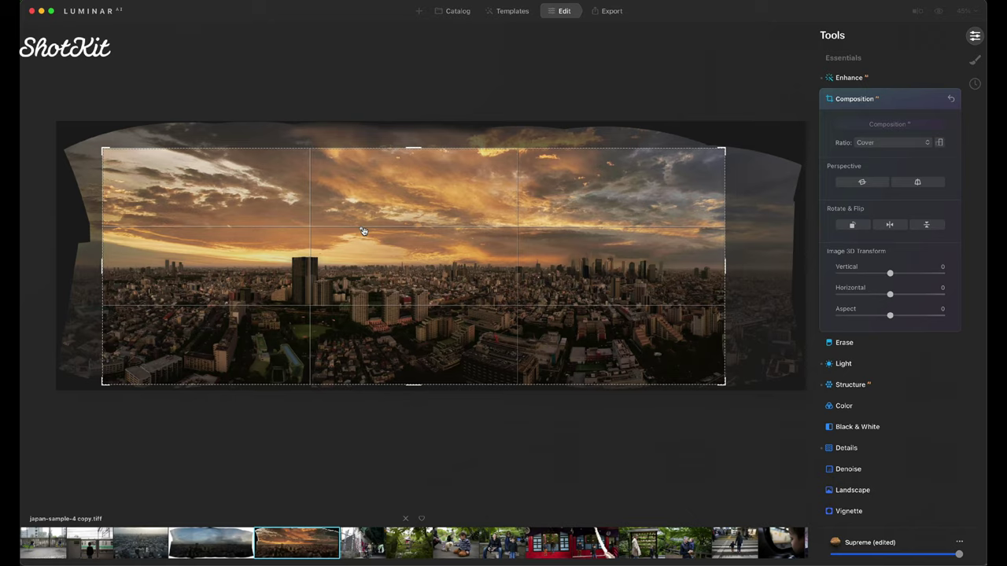
key("Return")
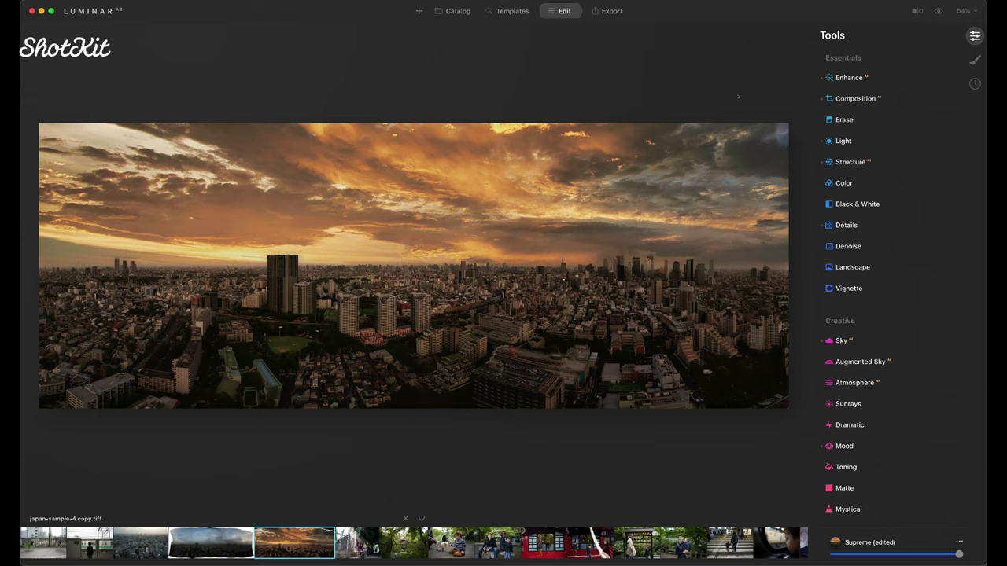
Step: Compare the cropped panorama with its original, inspect it at 100%, and open the export options
left_click(937, 11)
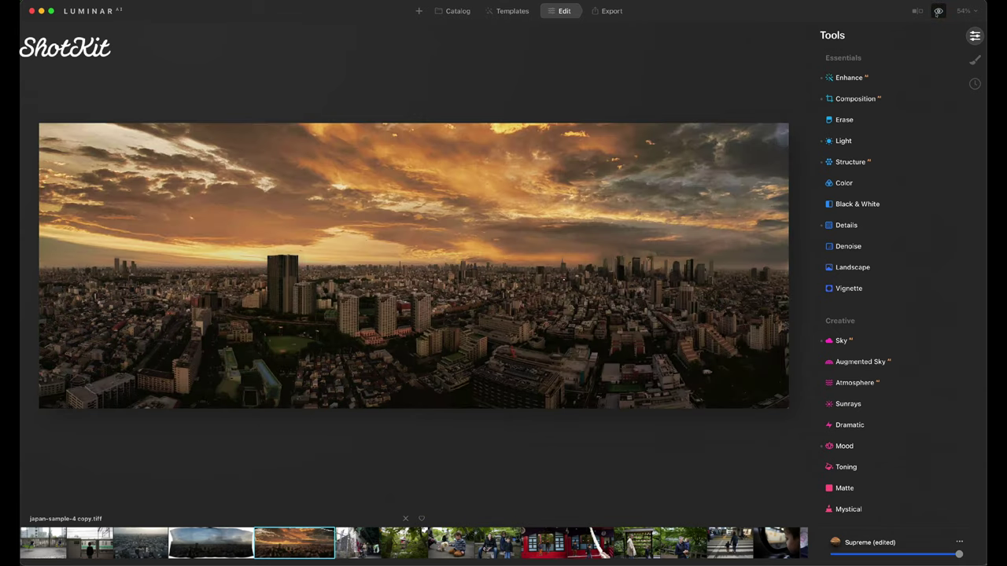
left_click(937, 11)
left_click(351, 286)
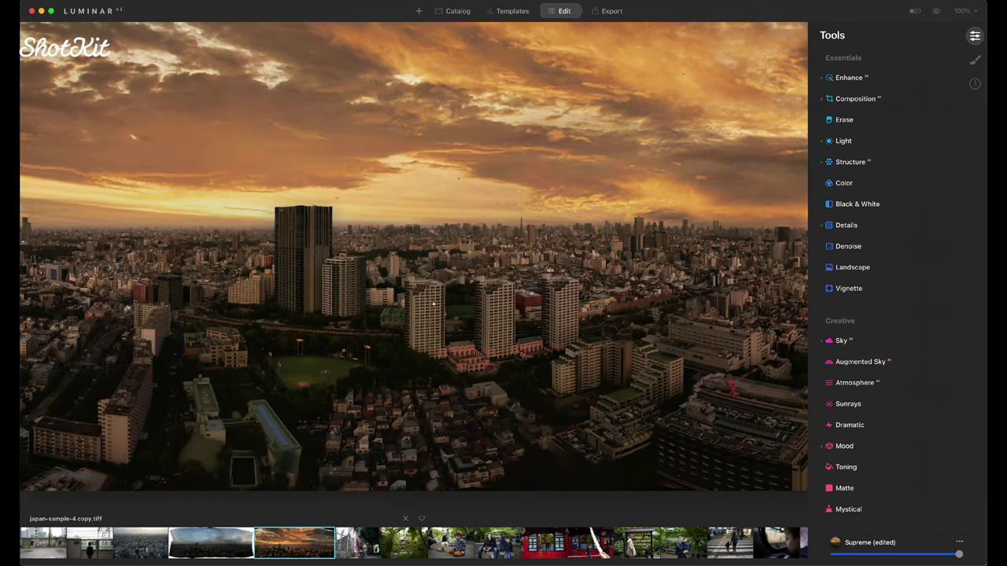
key("super+0")
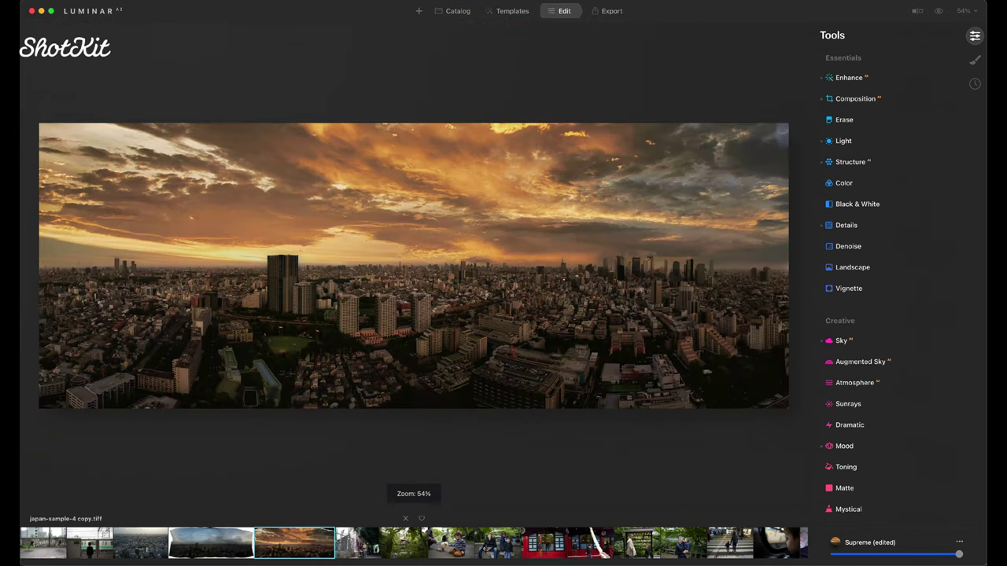
left_click(611, 11)
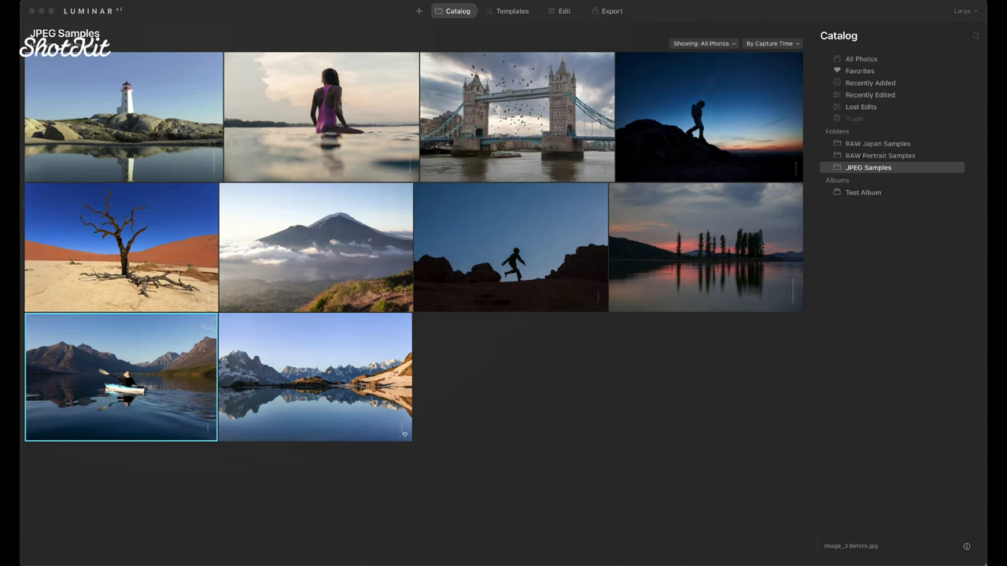
Step: Open the kayak photo from the JPEG Samples folder for editing with Sky AI
double_click(180, 368)
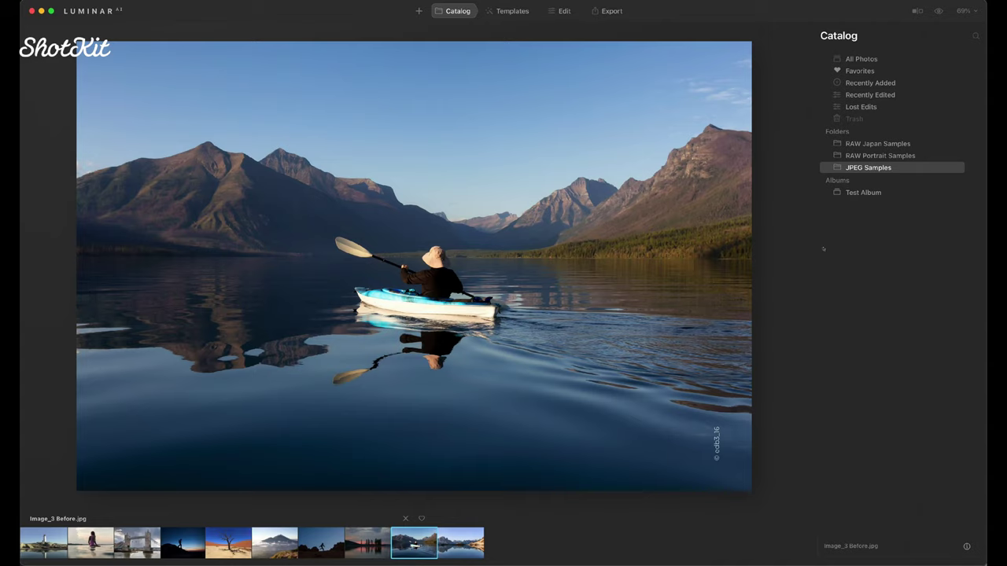
left_click(561, 13)
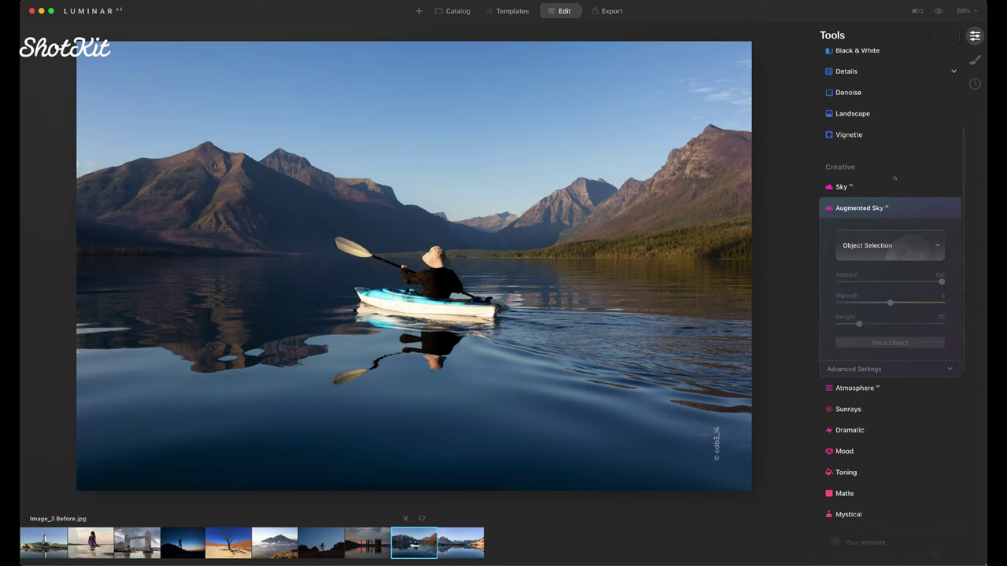
left_click(857, 187)
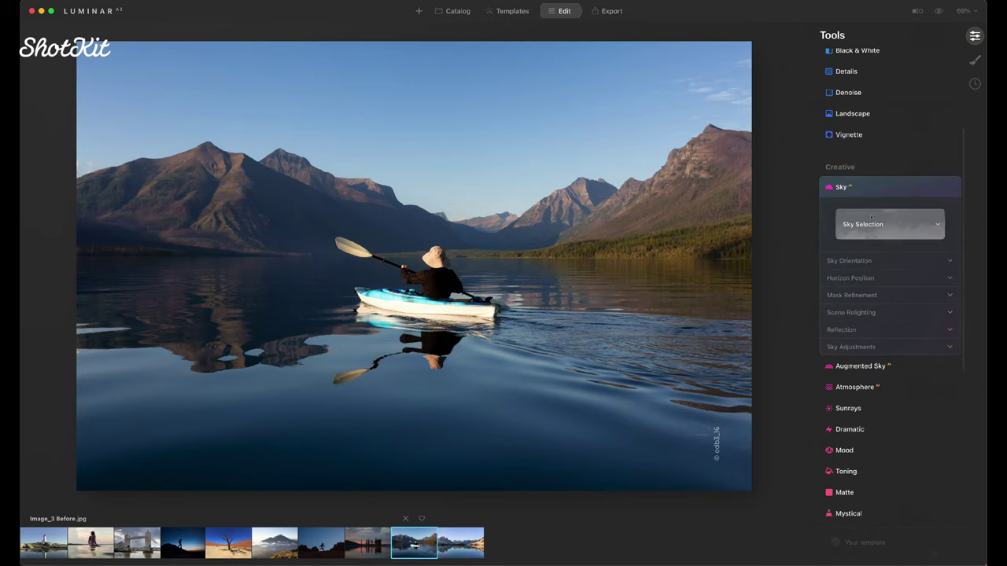
Step: Try two Blue Sky replacements from All Skies on the kayak photo, finishing with the middle sky of the first row
left_click(871, 216)
scroll(890, 342, "down", 10)
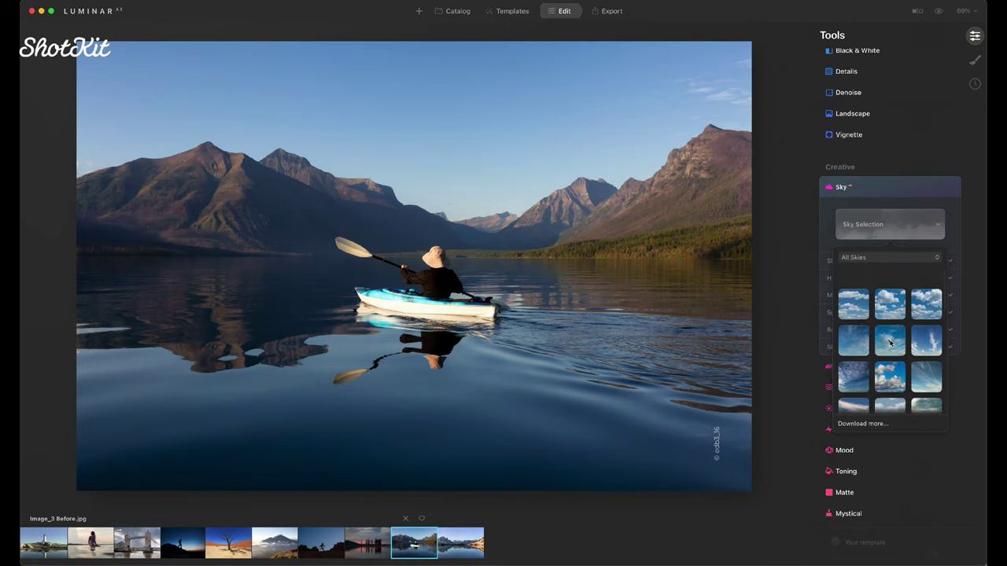
left_click(926, 291)
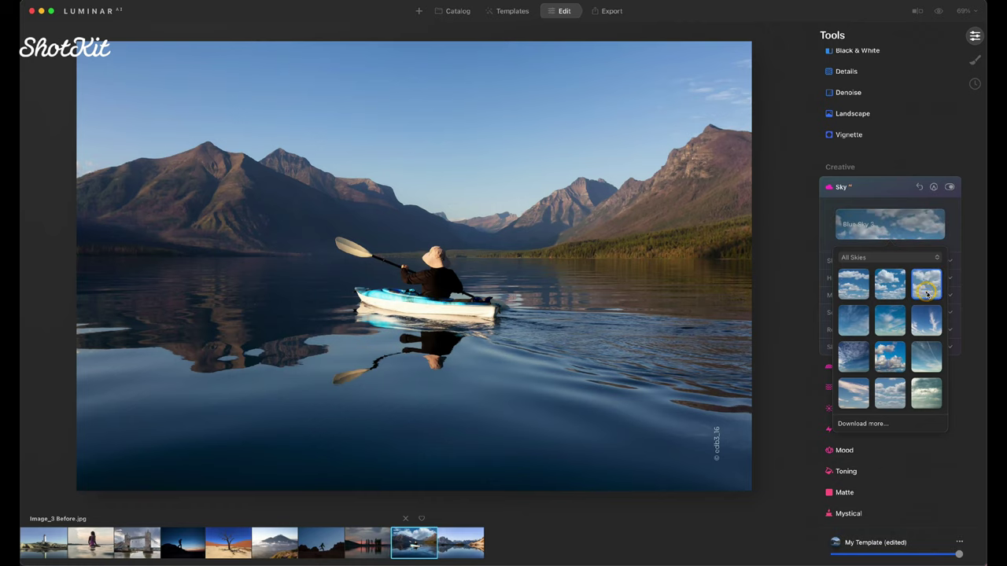
left_click(881, 287)
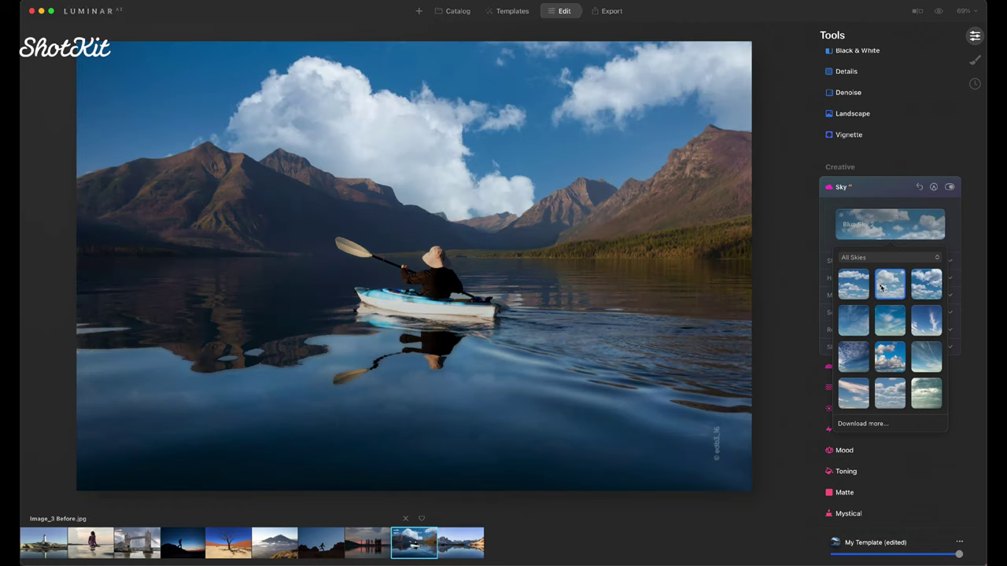
Step: Switch the kayak photo between the first two Blue Sky replacements, settle on Blue Sky 2, and preview the original for comparison
left_click(852, 284)
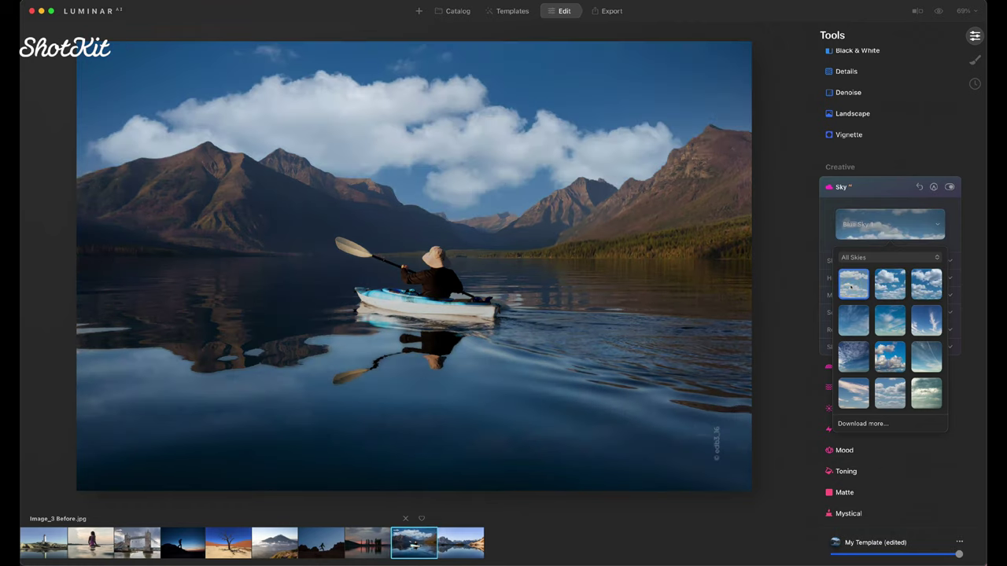
left_click(879, 286)
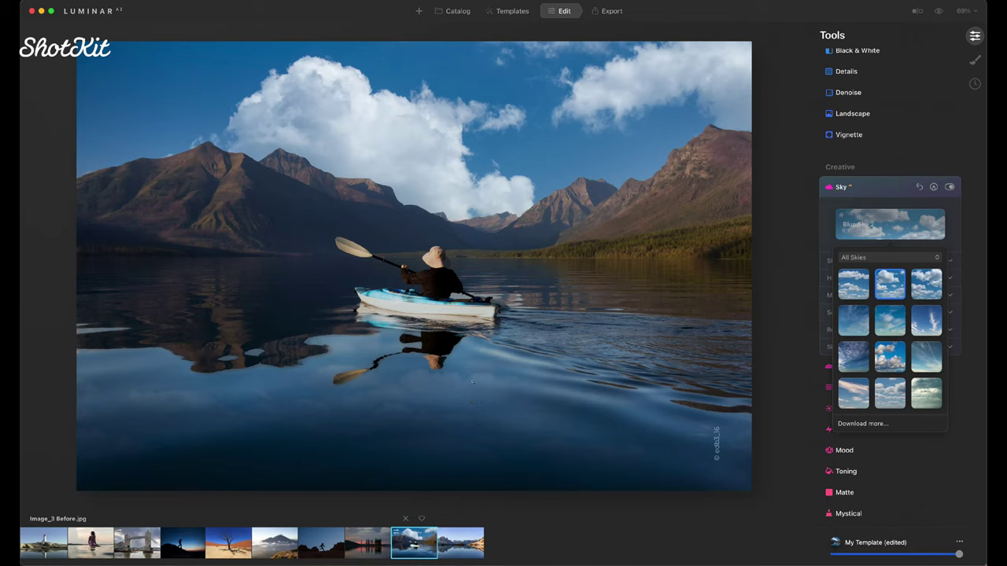
left_click_drag(935, 14, 938, 14)
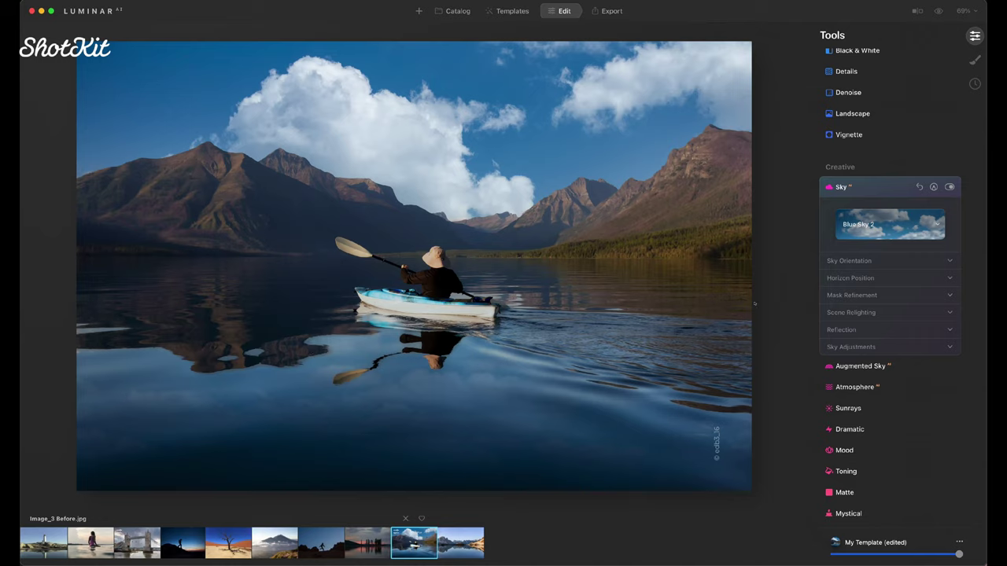
Step: Replace the kayak photo's sky with Dramatic Sunset 1 and compare it with the original in a split before/after view
left_click(887, 228)
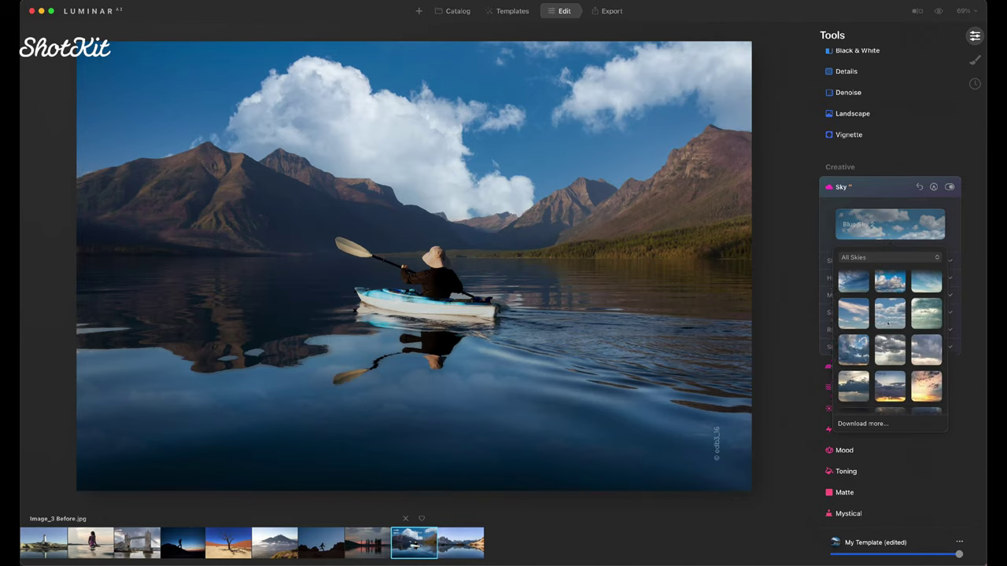
left_click(928, 354)
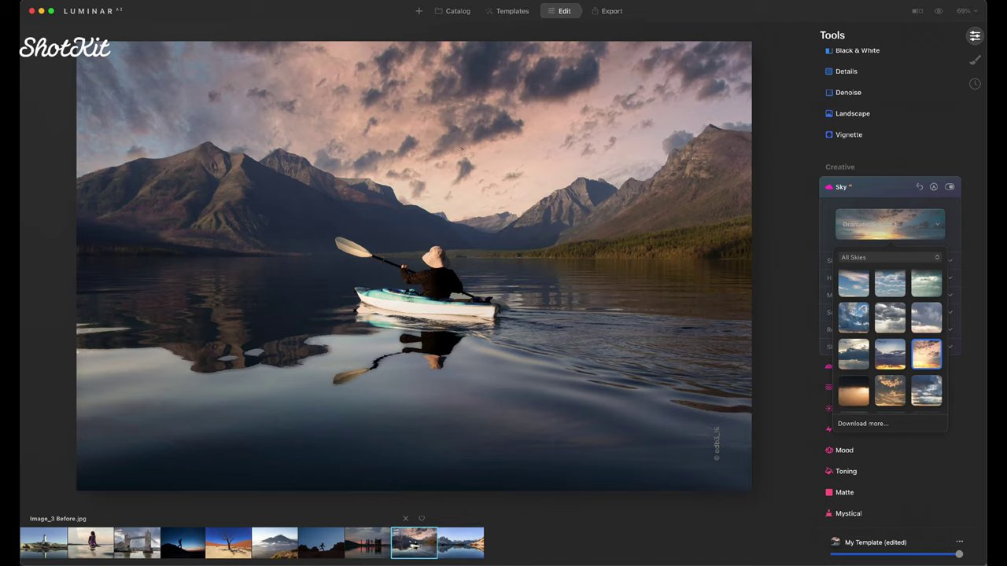
key("backslash")
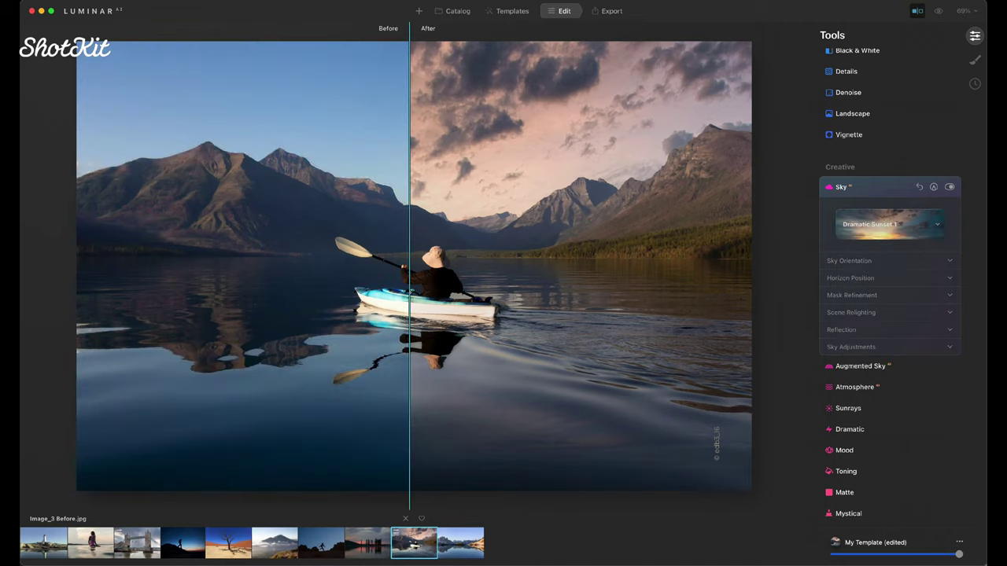
left_click_drag(411, 291, 186, 305)
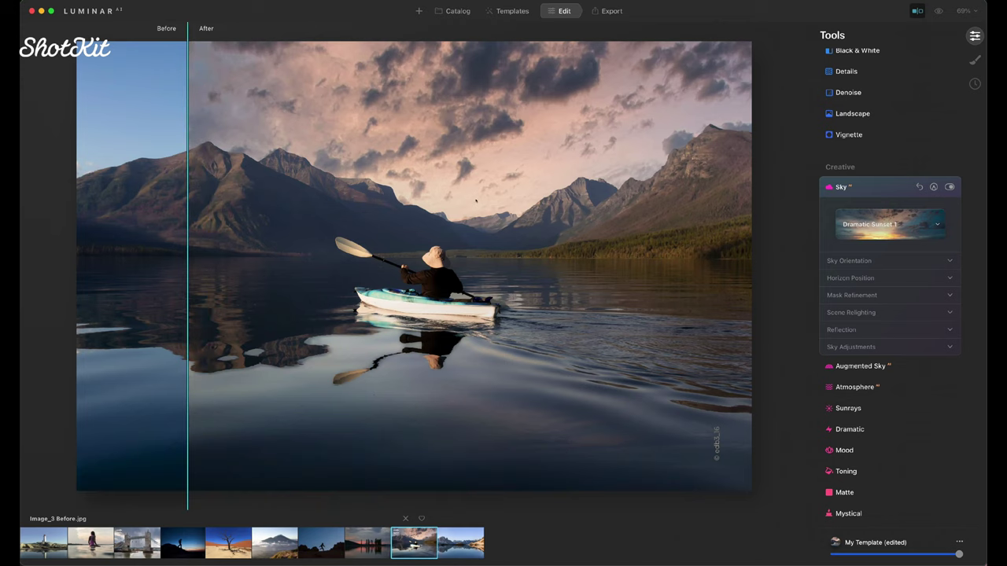
Step: Inspect the kayak and water reflections against the original at 100%, return to the full image, and close the comparison
left_click(470, 215)
scroll(469, 214, "down", 3)
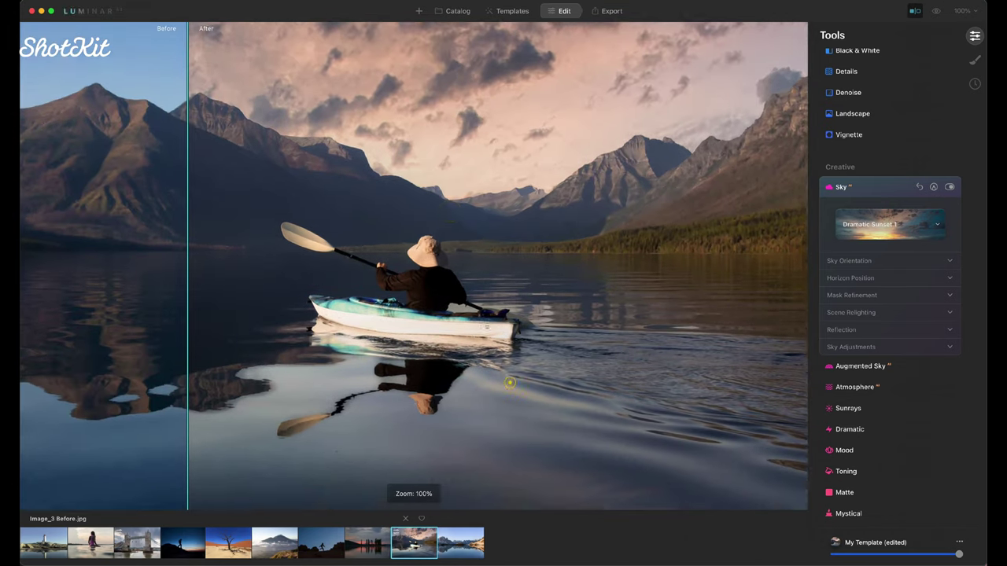
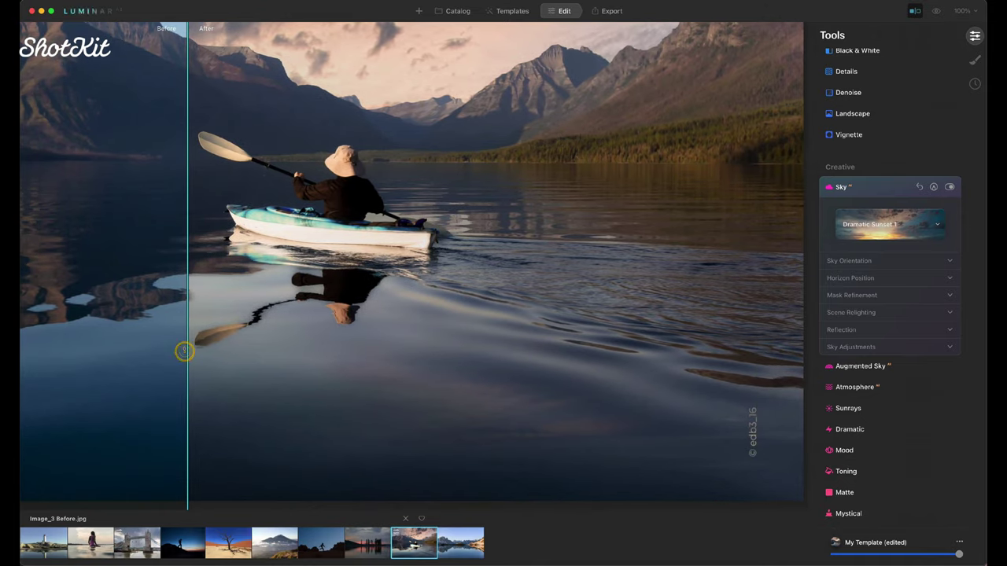
left_click_drag(543, 344, 579, 346)
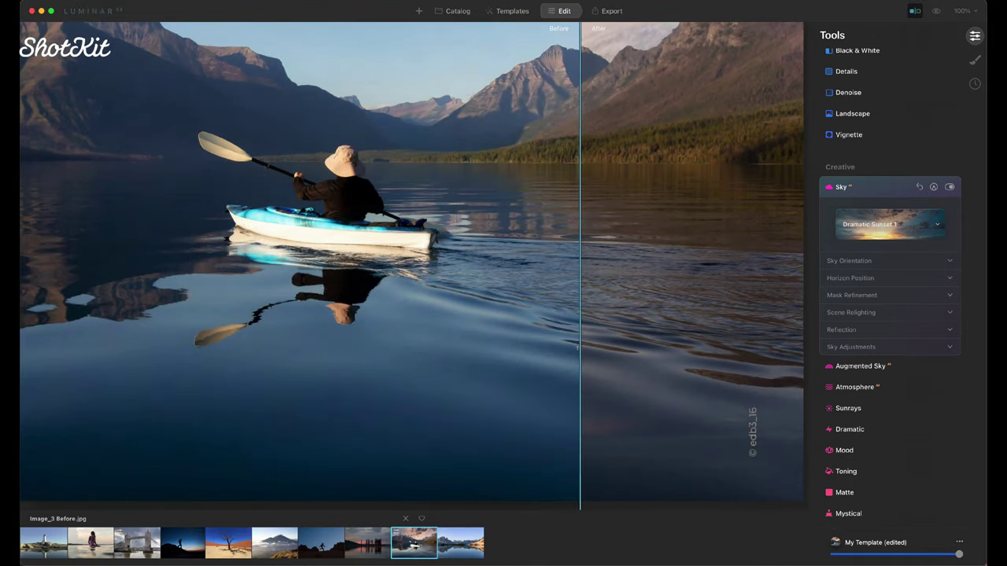
key("super+0")
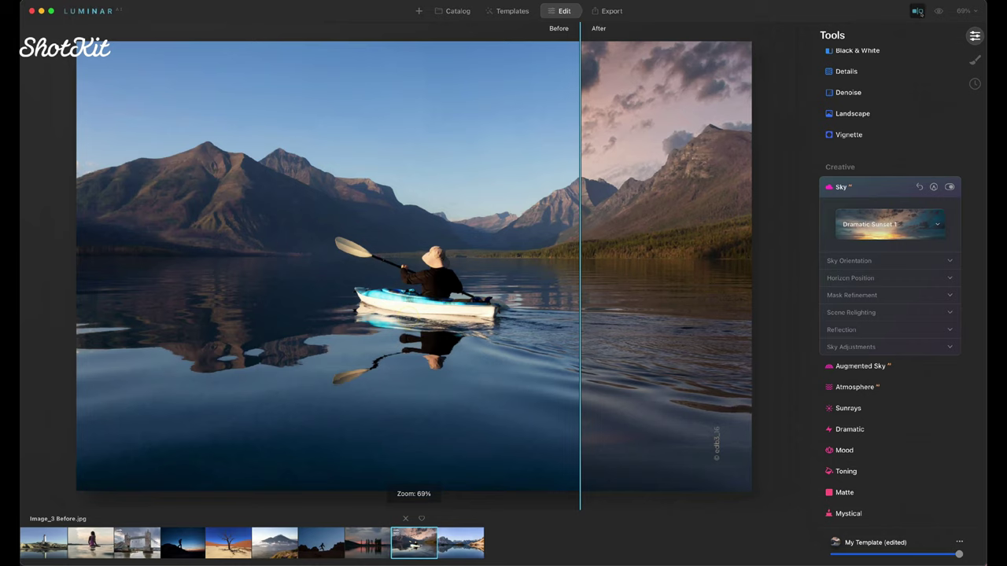
left_click(917, 11)
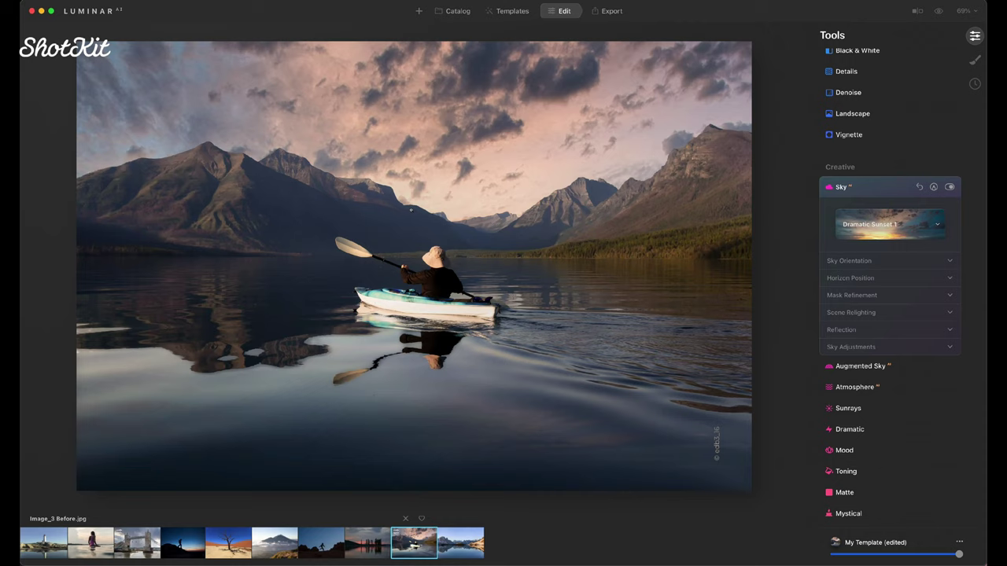
Step: Open the snowy mountain lake photo from the JPEG Samples folder for editing
left_click(456, 11)
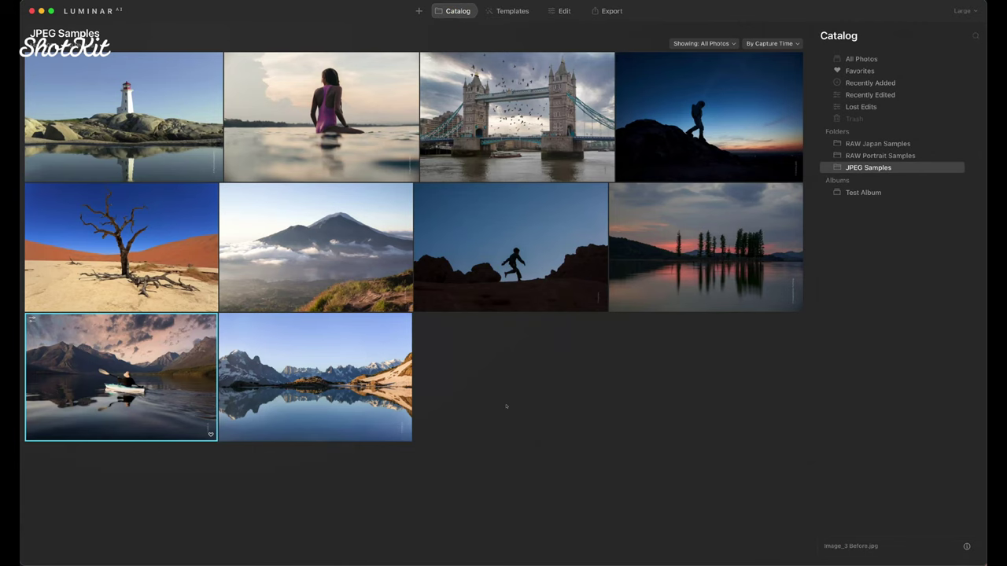
double_click(337, 371)
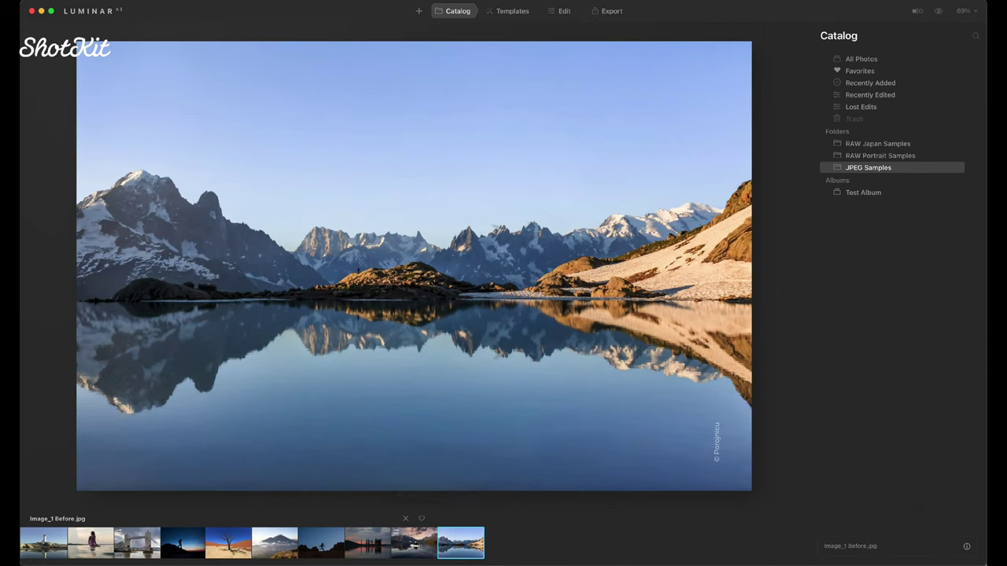
left_click(564, 11)
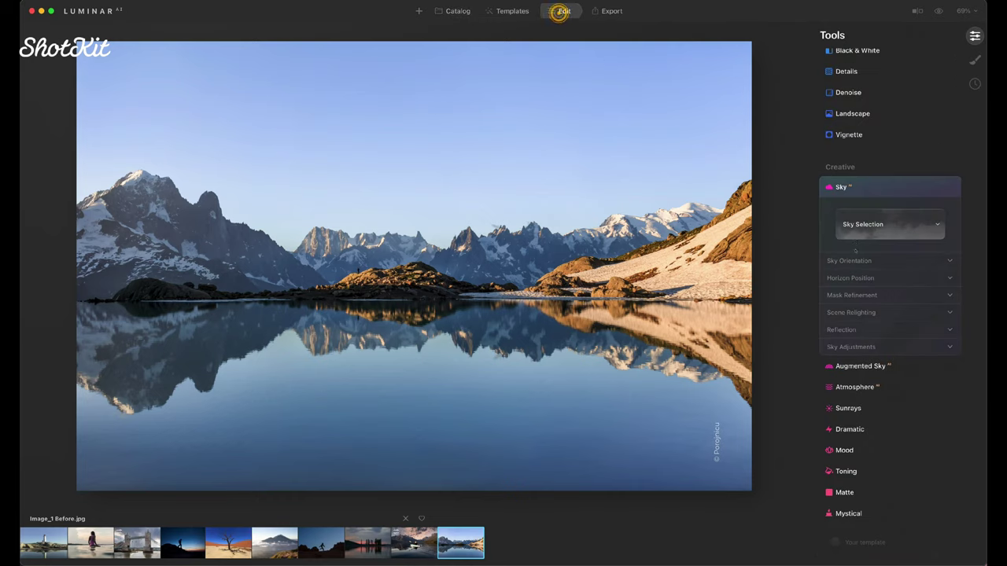
Step: Replace the mountain lake photo's sky with Starry Night 1 from All Skies using Sky AI
left_click(873, 224)
scroll(897, 314, "down", 5)
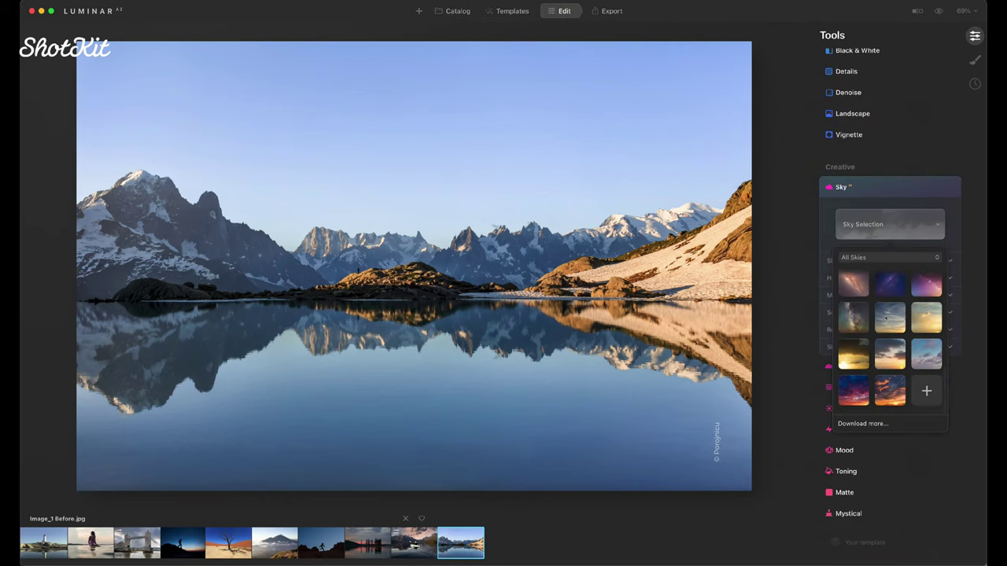
left_click(923, 294)
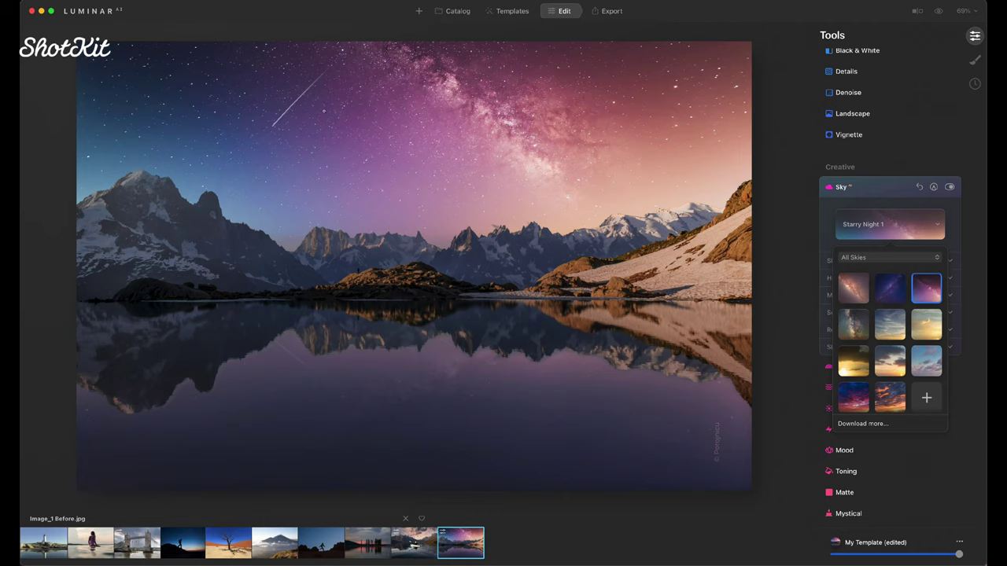
Step: Inspect the shooting star and its lake reflection at 100%, and compare the starry version with the original in split view
left_click(298, 93)
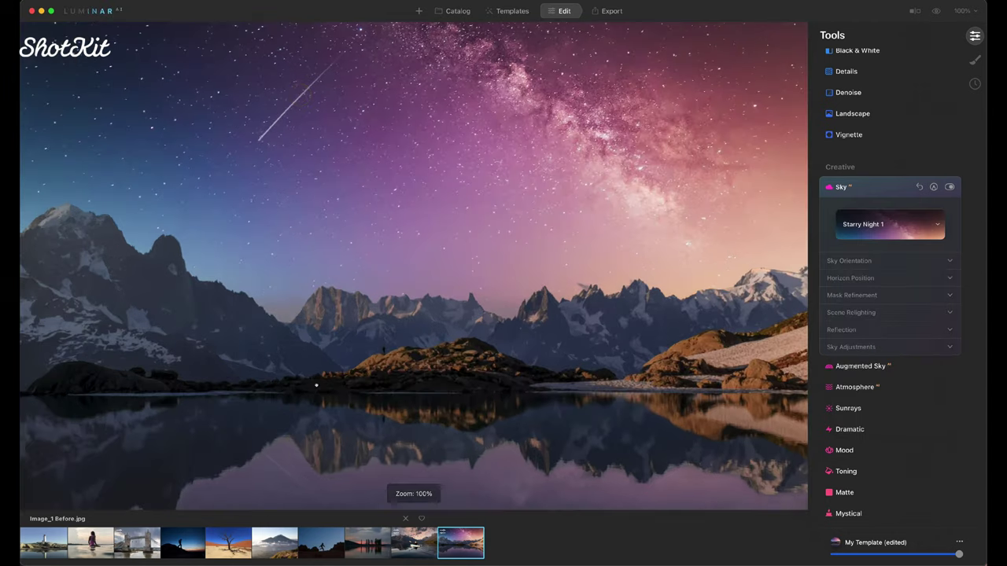
left_click(320, 388)
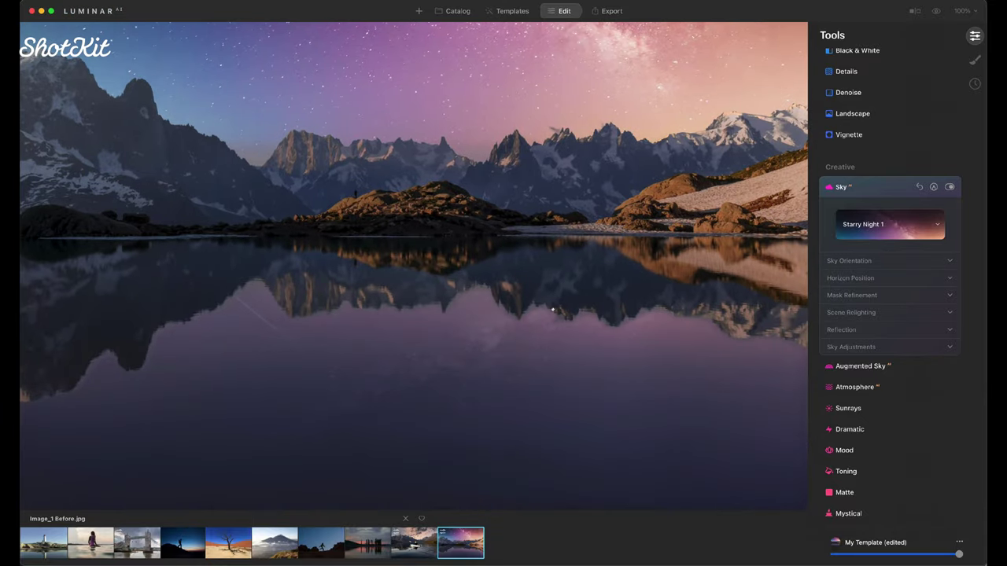
left_click(476, 359)
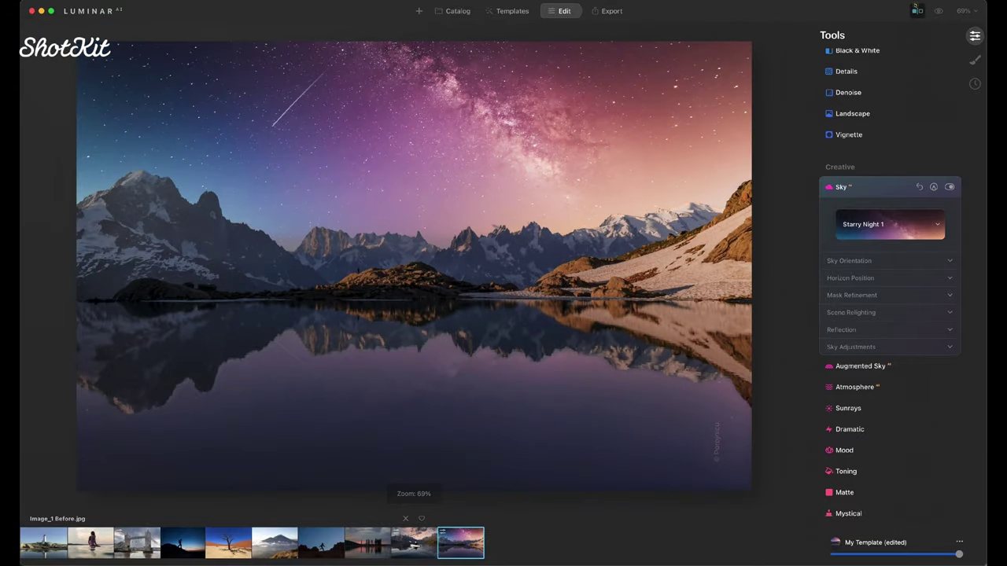
left_click(917, 11)
left_click_drag(582, 303, 429, 307)
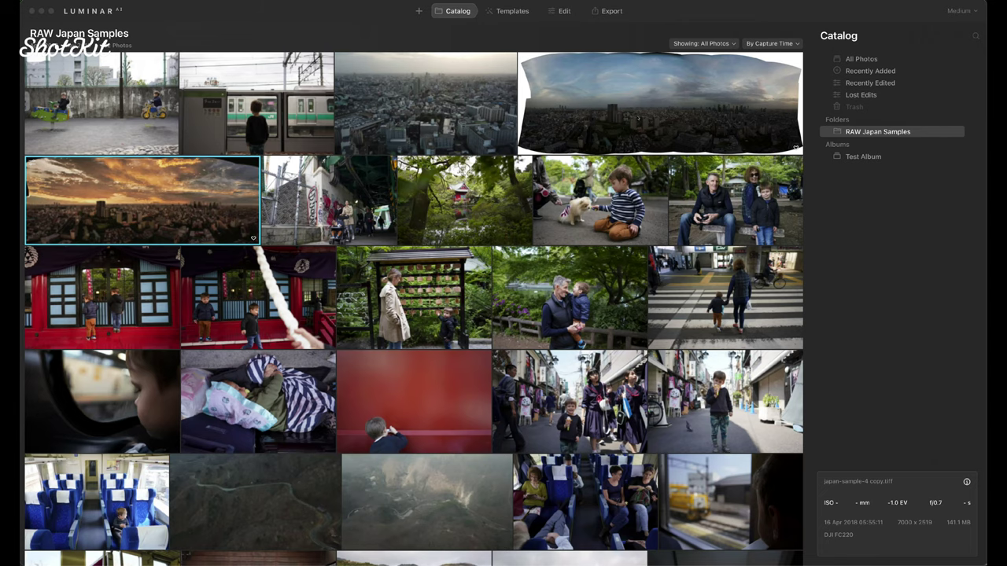
Step: Open the portrait of the woman in a black hat and sunglasses from RAW Japan Samples and examine her face at 100%
scroll(415, 308, "down", 8)
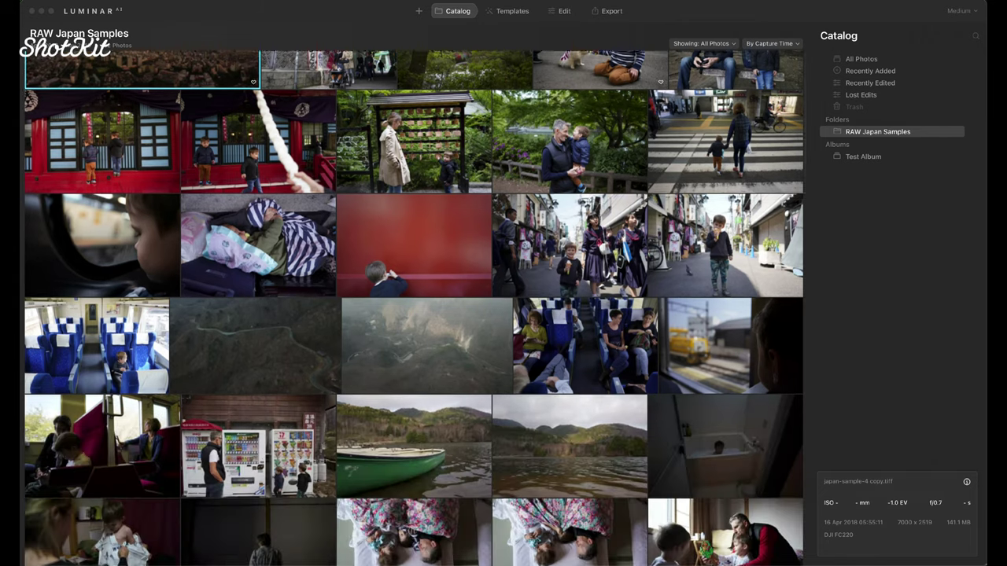
scroll(414, 308, "down", 13)
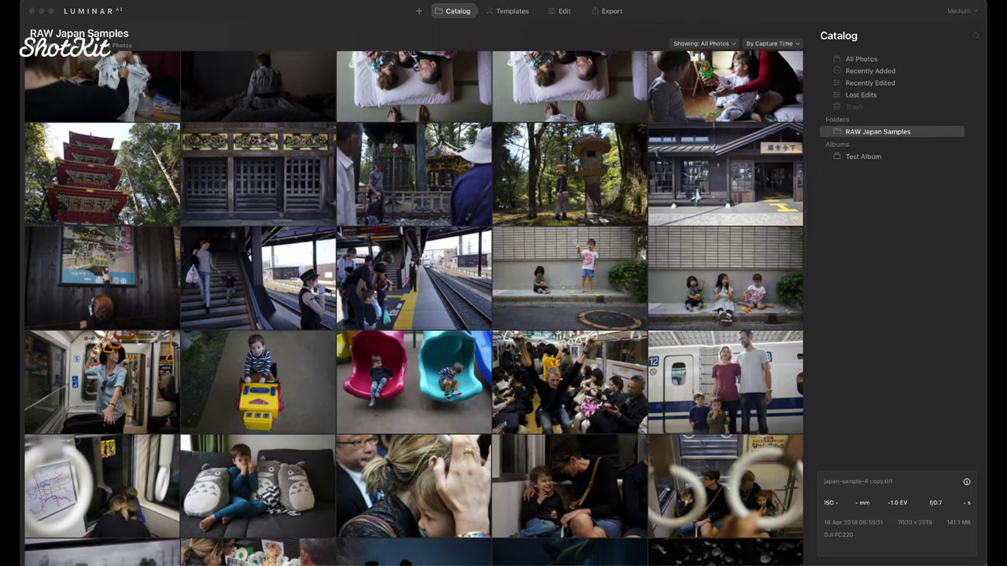
scroll(415, 309, "down", 16)
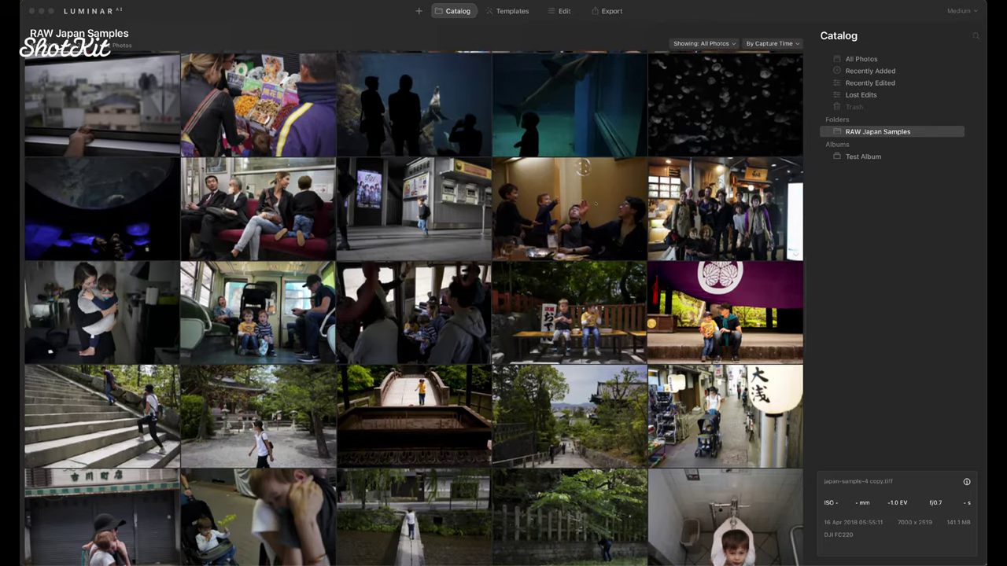
scroll(414, 308, "down", 14)
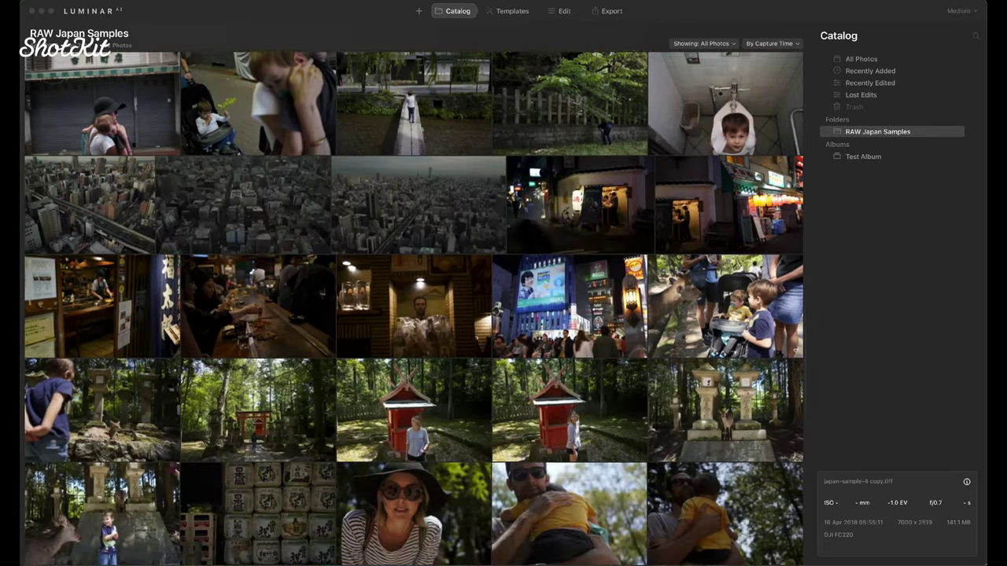
scroll(596, 203, "down", 7)
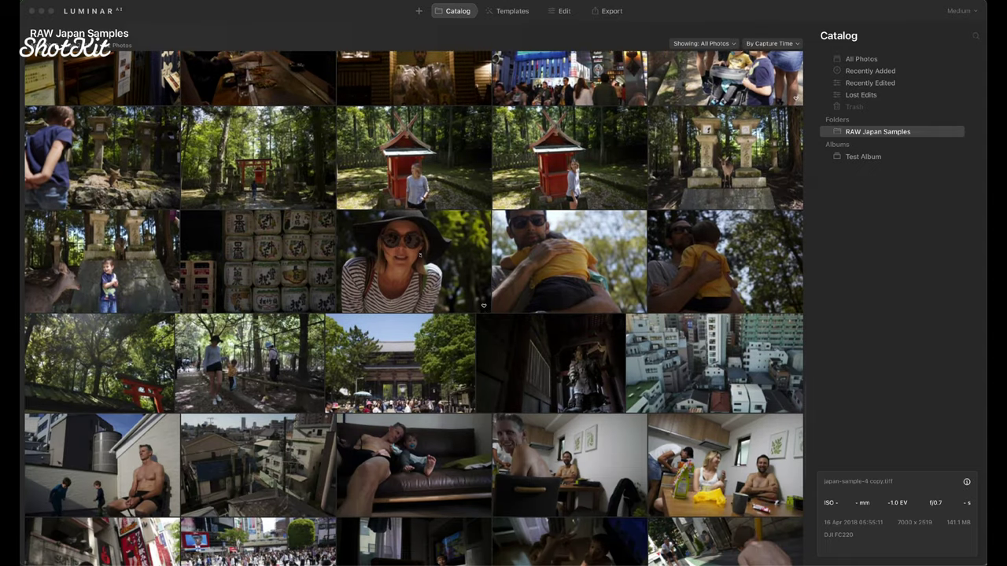
double_click(419, 254)
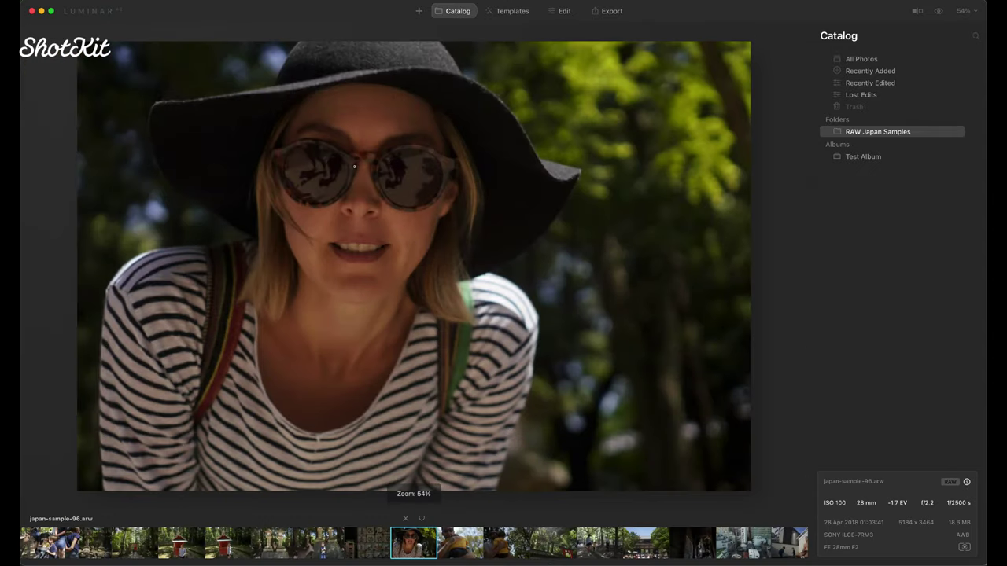
left_click(354, 166)
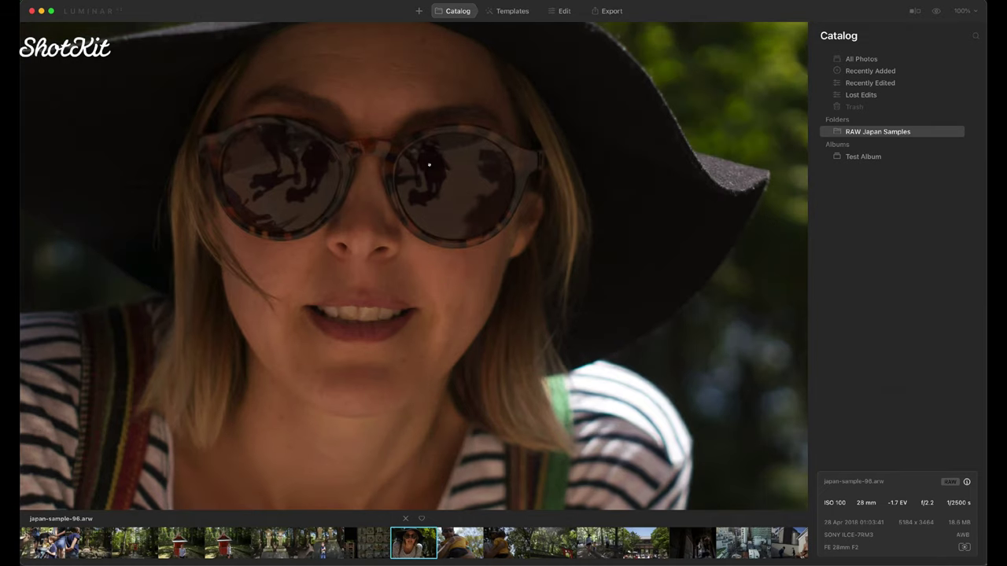
left_click(428, 362)
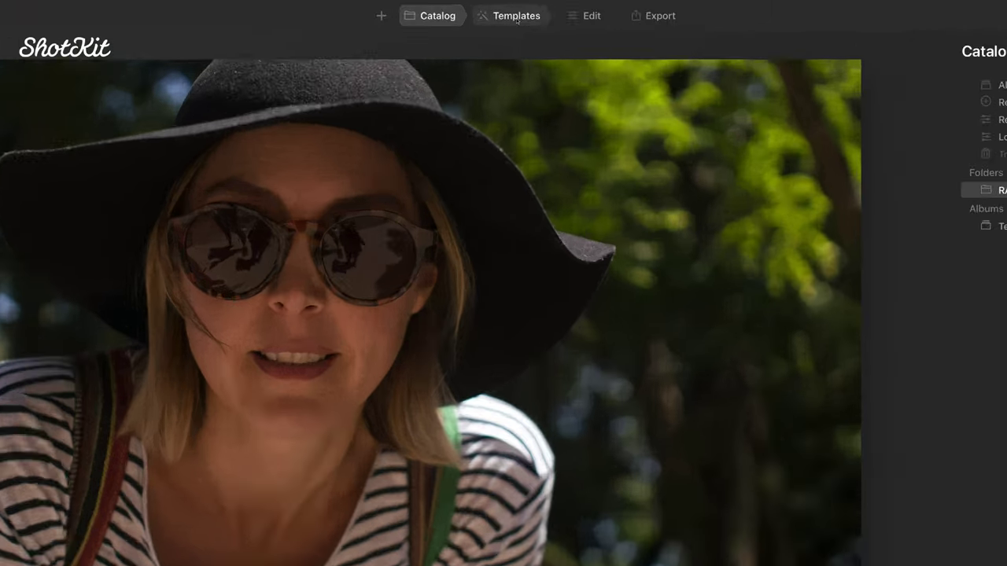
Step: Browse the template collections suggested for the portrait, from Monochrome and Experimental through Essence to Cinematic Bespoke
left_click(511, 12)
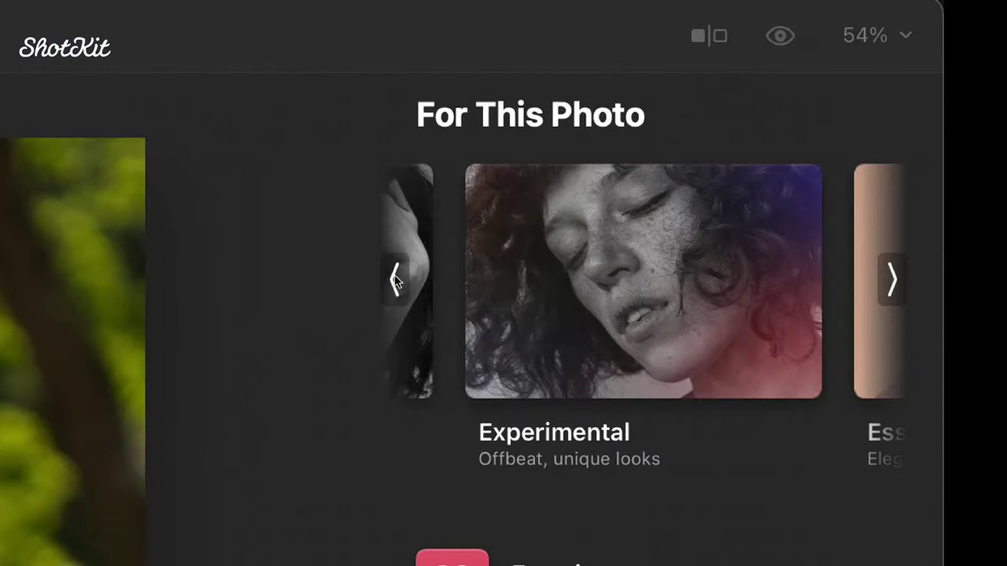
left_click(568, 280)
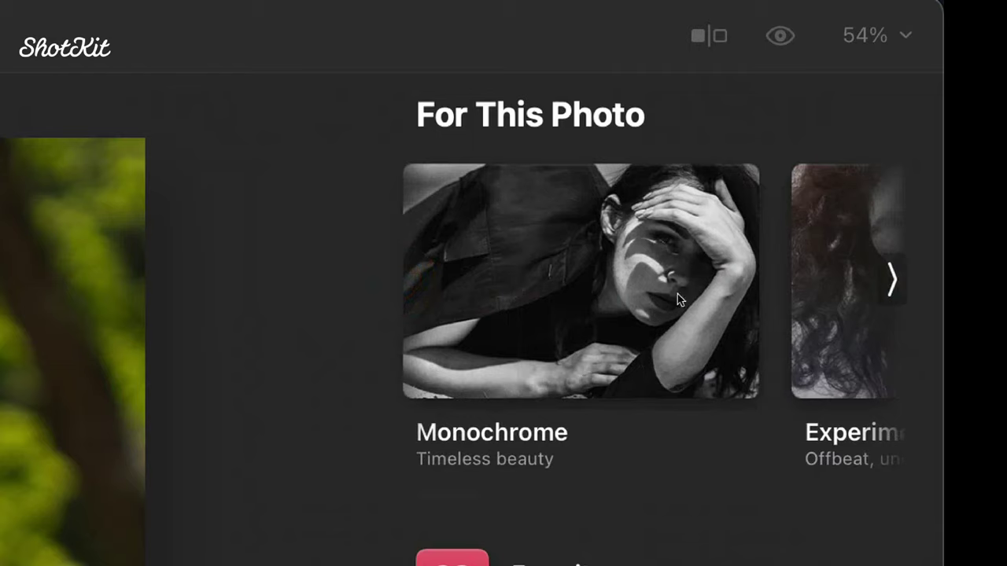
left_click(890, 277)
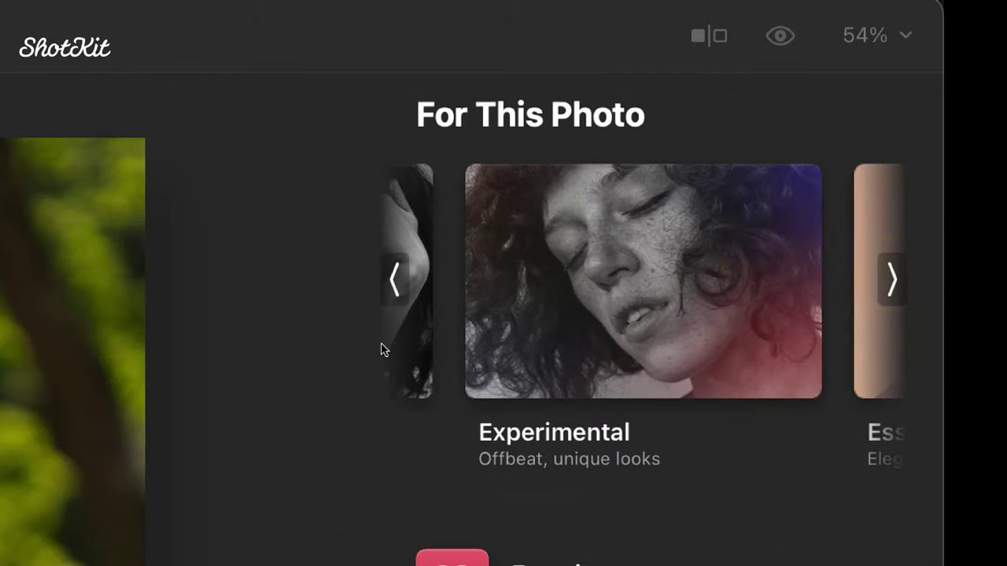
left_click(892, 278)
left_click(894, 278)
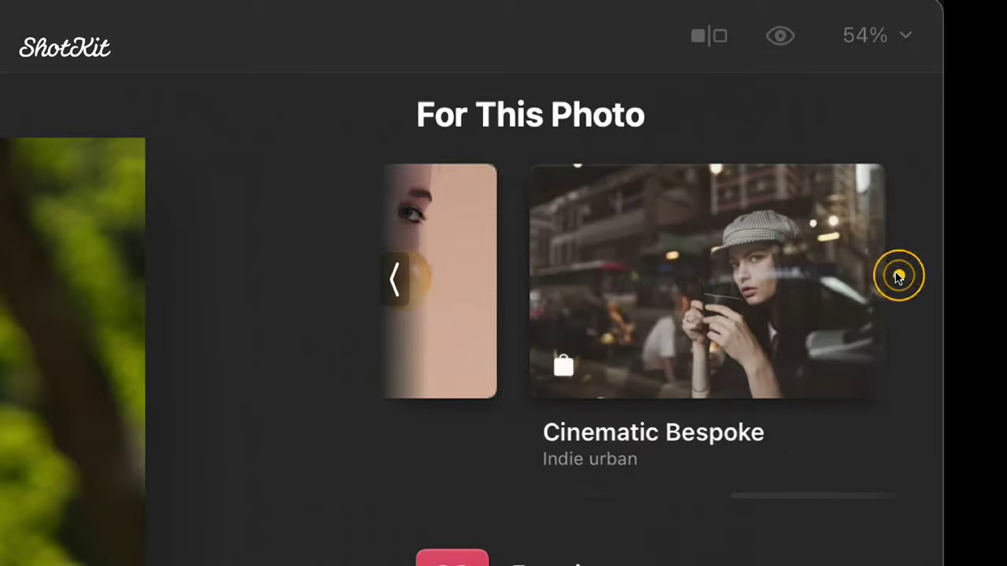
mouse_move(595, 269)
left_click(392, 282)
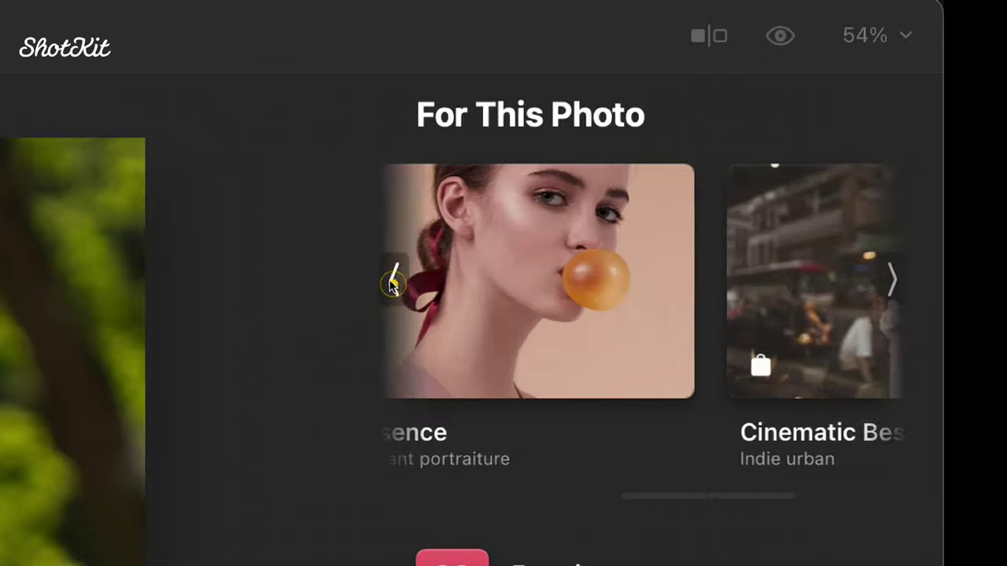
left_click(390, 284)
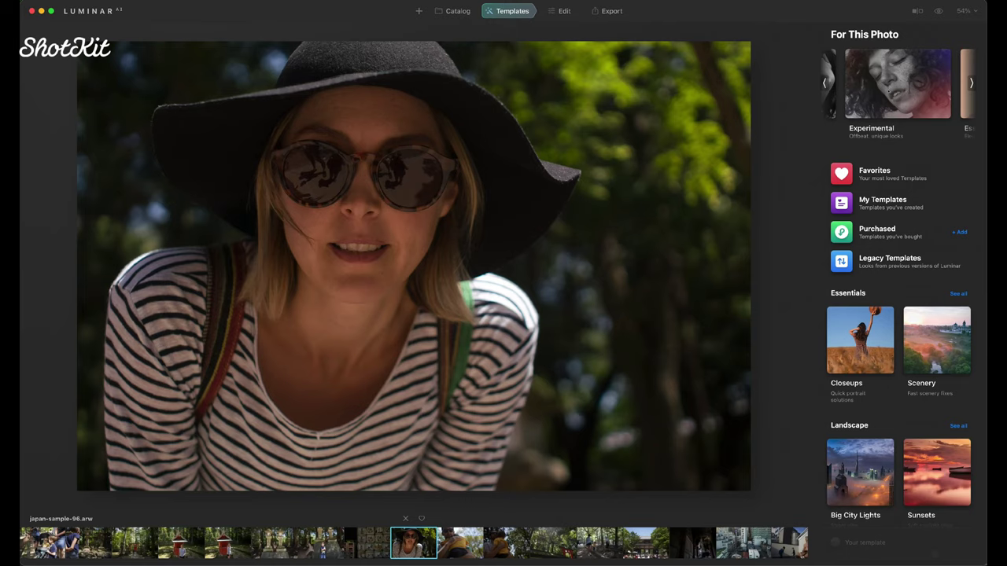
Step: Preview the Experimental collection's templates on the portrait, from Burned Film through Glow, and apply Feather Light at full strength
left_click(888, 93)
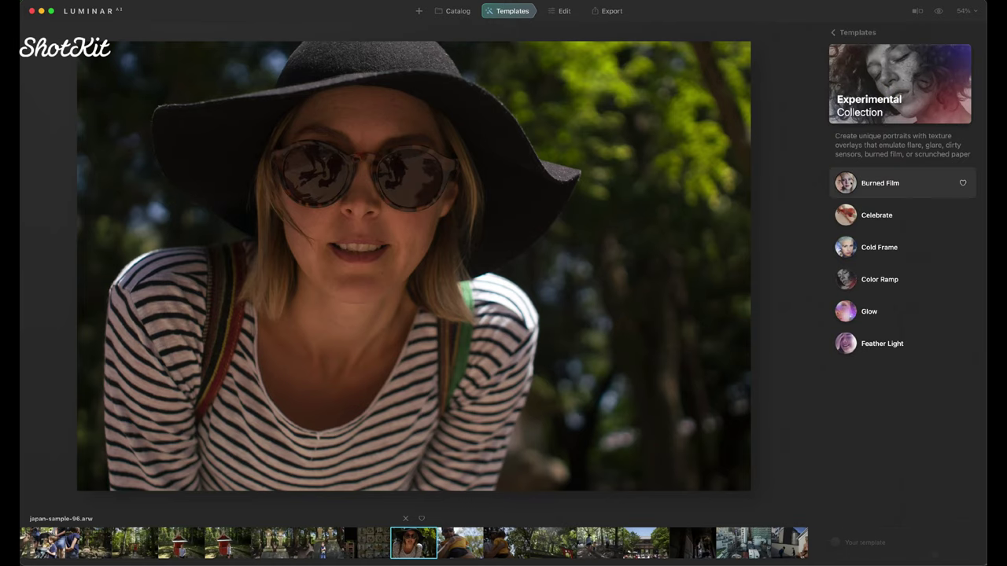
left_click(852, 184)
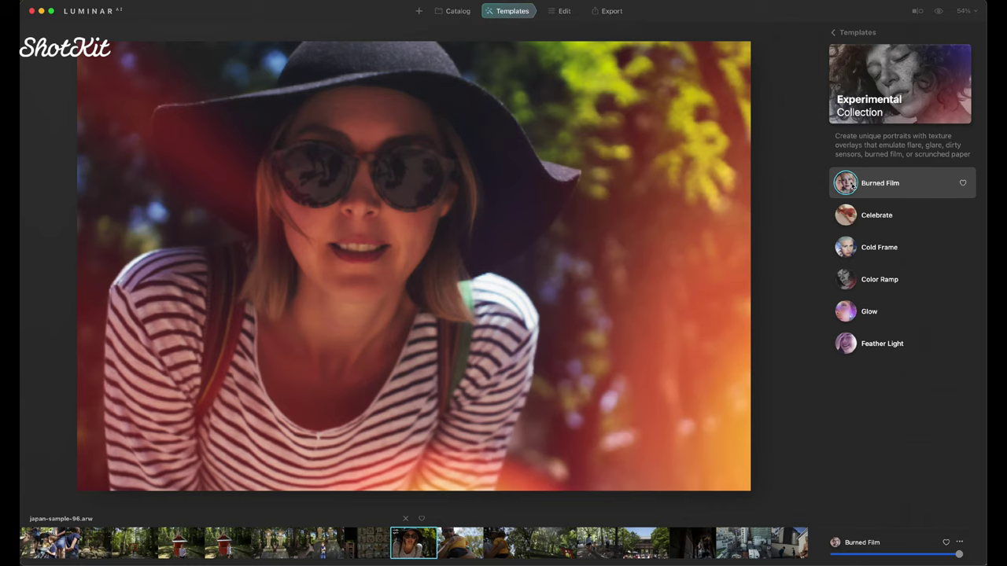
left_click(852, 216)
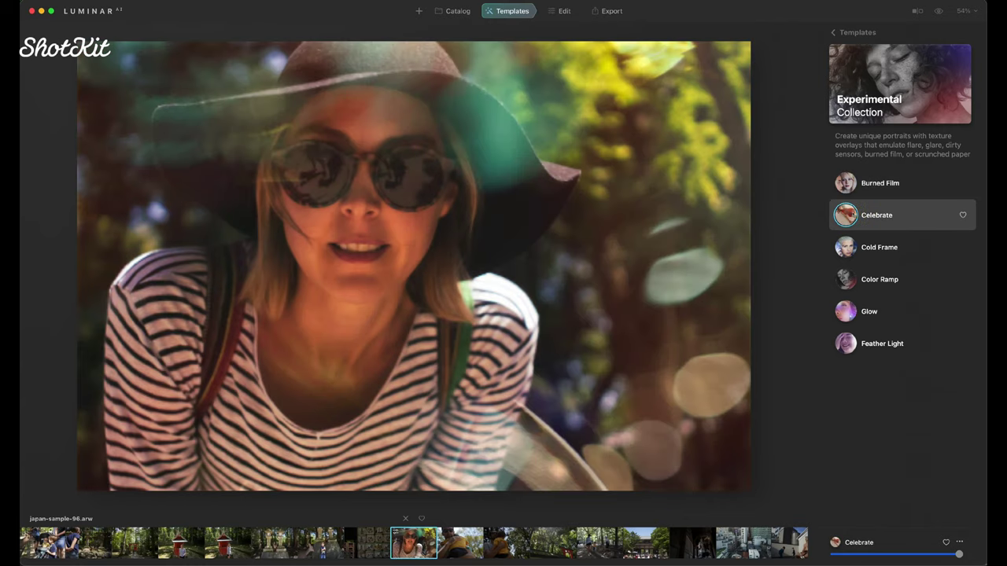
left_click(852, 248)
left_click(854, 281)
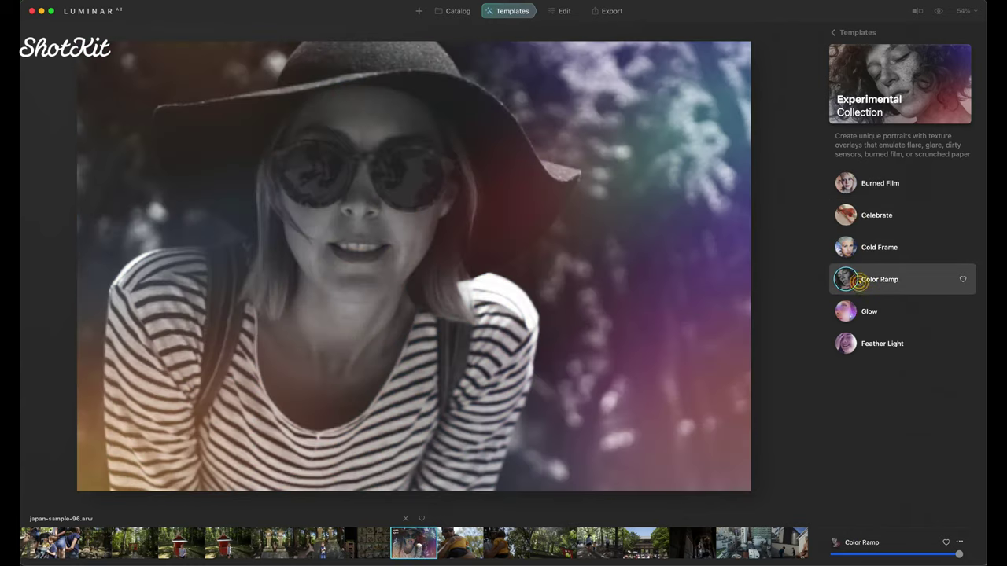
left_click(853, 313)
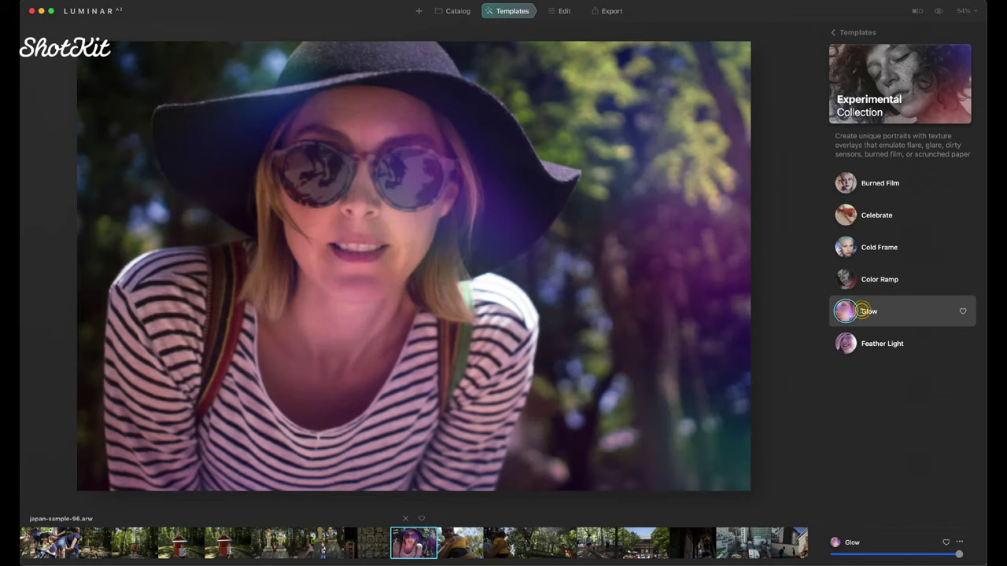
left_click(853, 344)
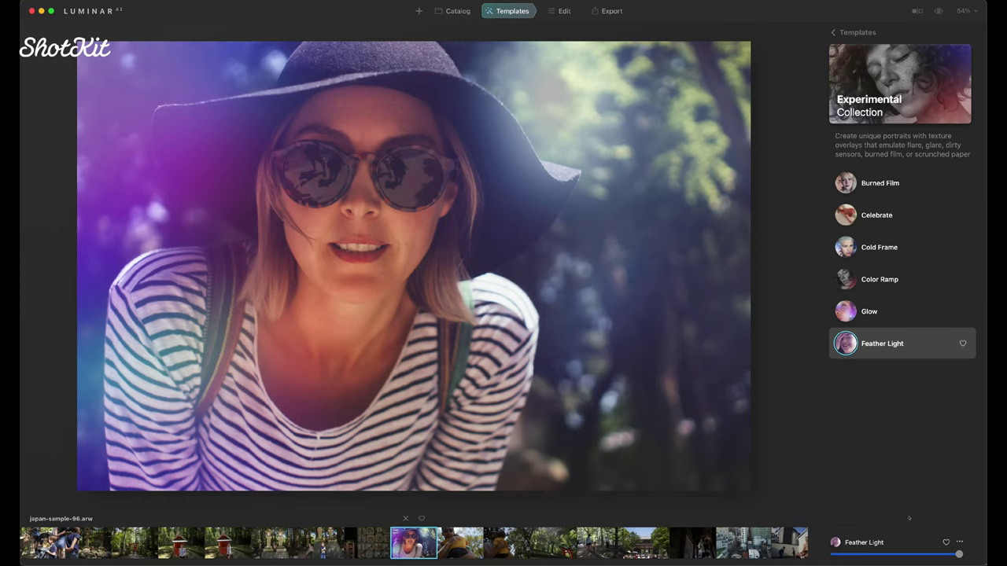
mouse_move(958, 554)
left_mouse_down()
mouse_move(933, 554)
mouse_move(961, 554)
left_mouse_up()
Step: Brighten the woman's face with Face AI by setting Face Light to 48, comparing the portrait with the original
left_click(563, 12)
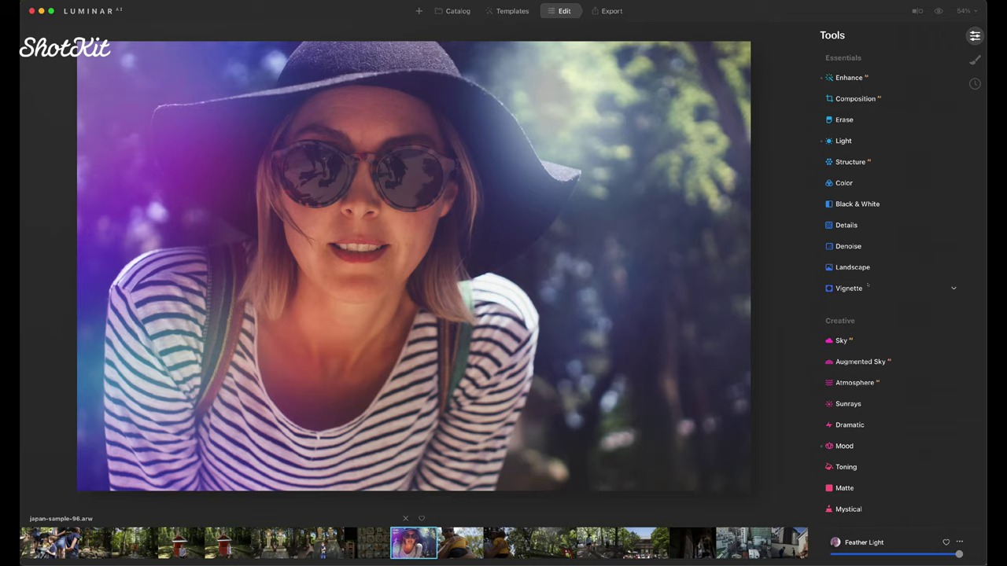
scroll(867, 284, "down", 6)
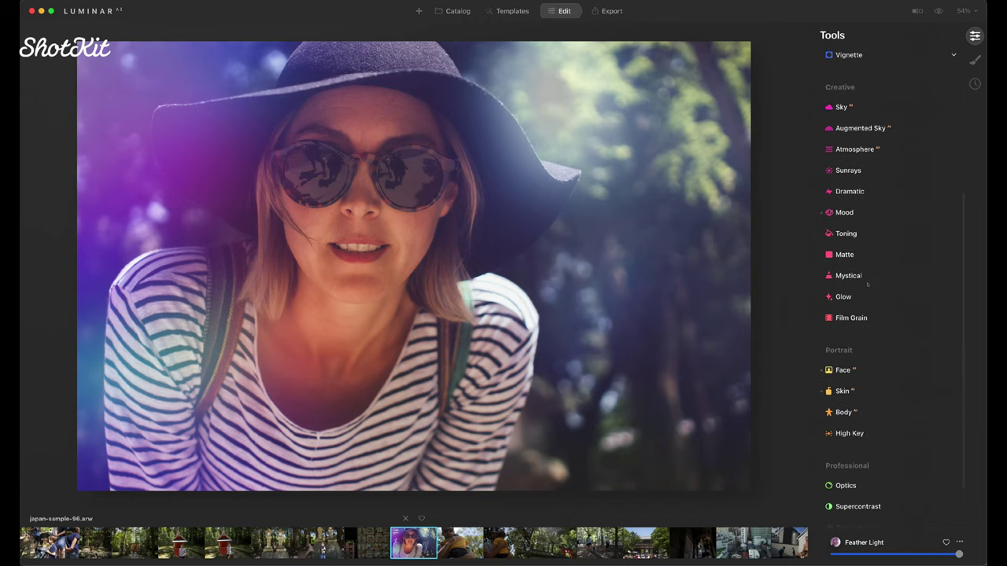
left_click(842, 367)
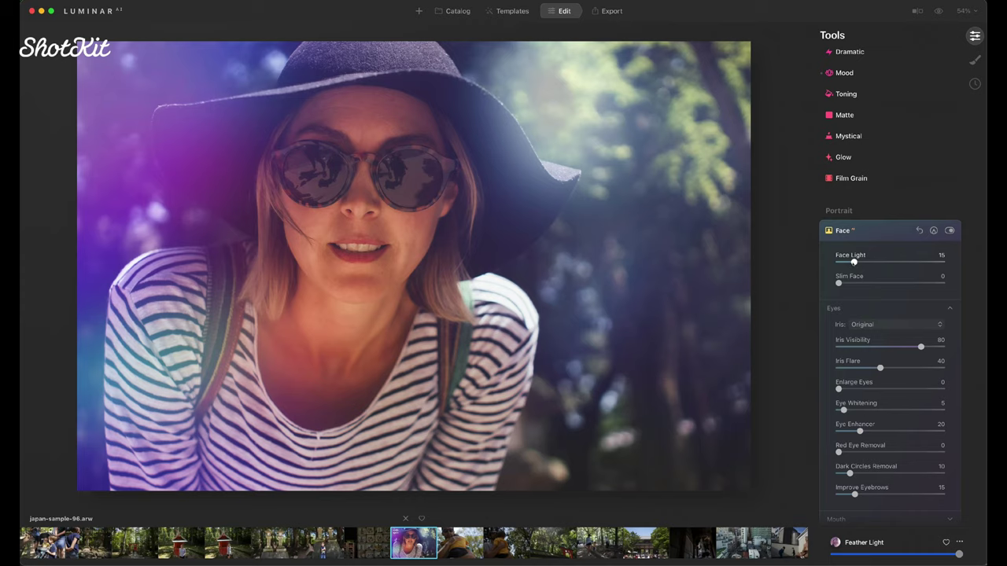
left_click_drag(854, 262, 884, 262)
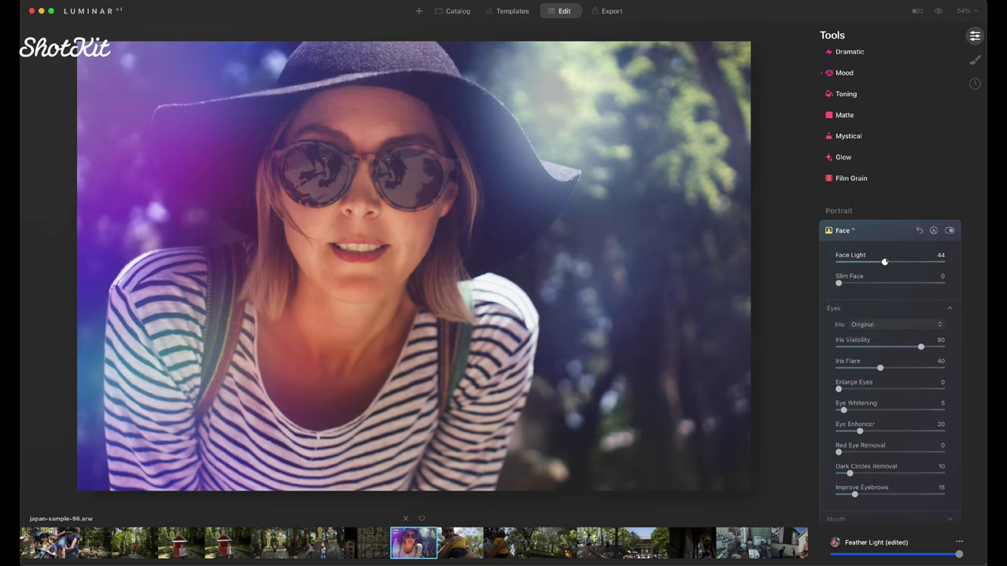
left_click(938, 11)
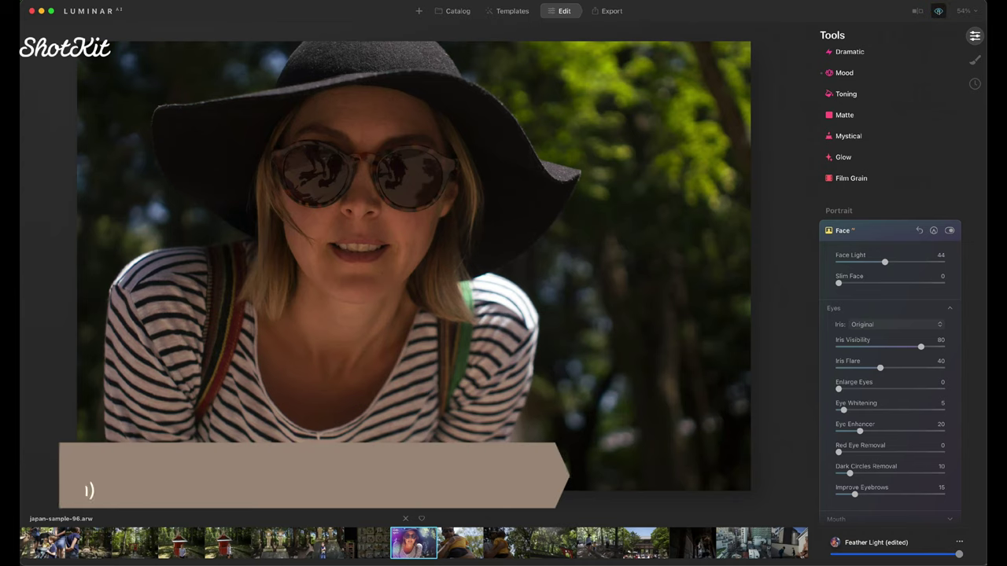
left_click(938, 11)
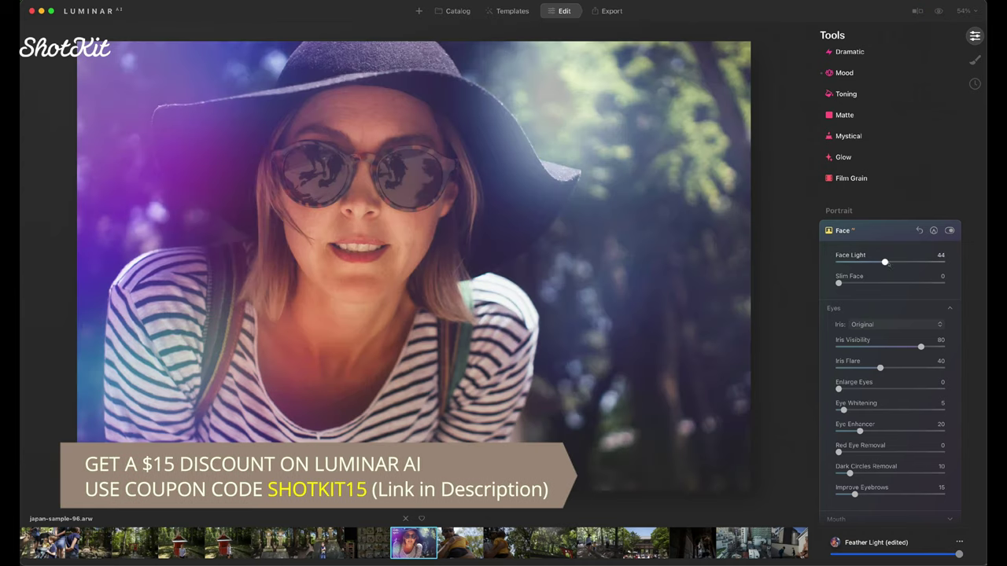
left_click_drag(884, 262, 888, 262)
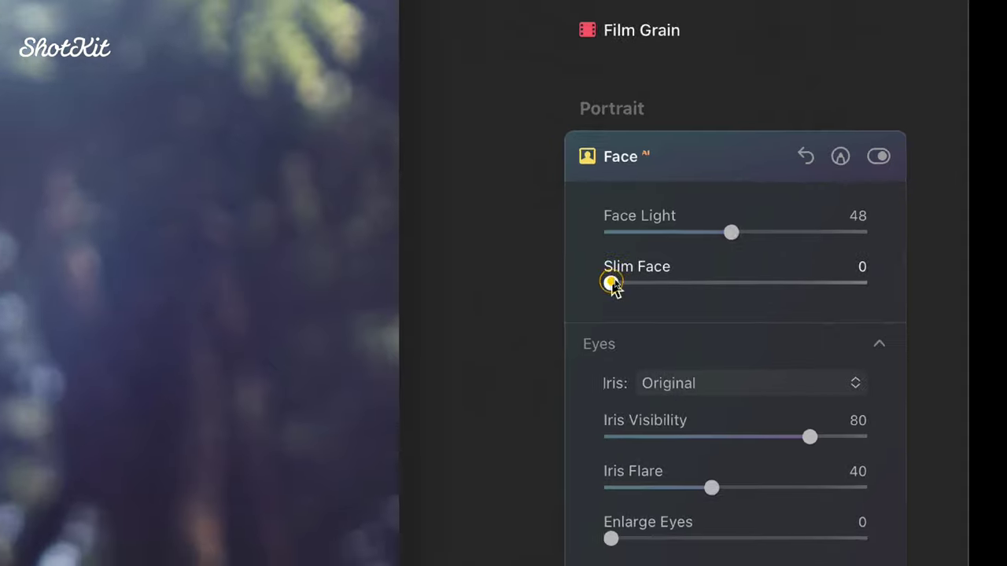
Step: Try Face AI's Slim Face at strengths up to 100 on the woman's face and return it to 0
left_click_drag(702, 283, 735, 284)
left_click_drag(815, 283, 903, 282)
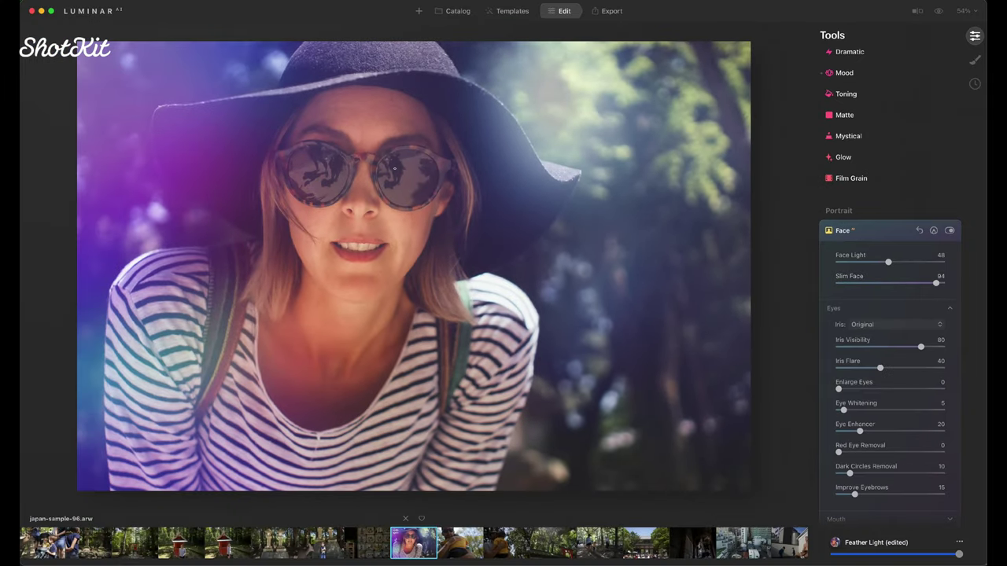
left_click_drag(936, 283, 901, 285)
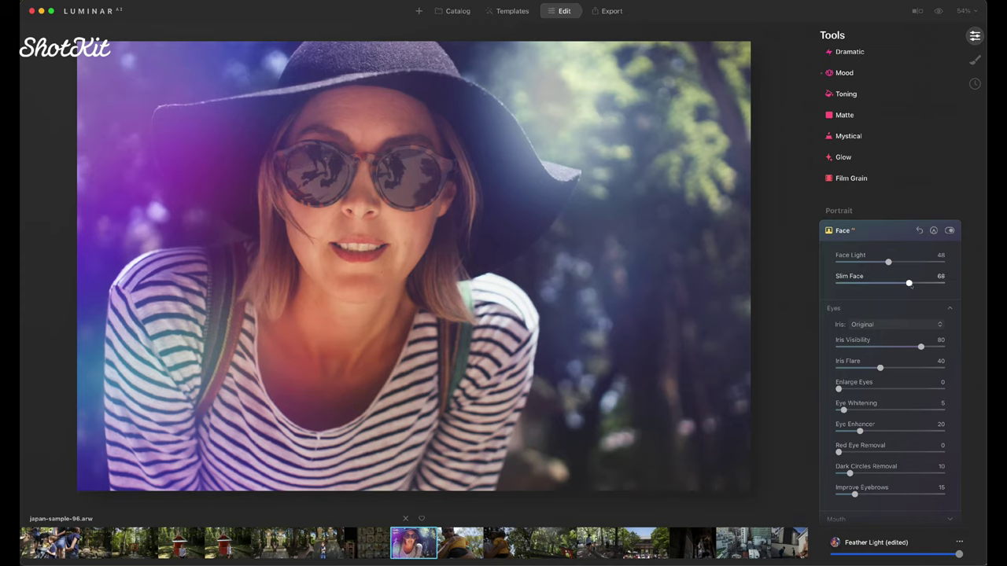
left_click_drag(903, 283, 942, 283)
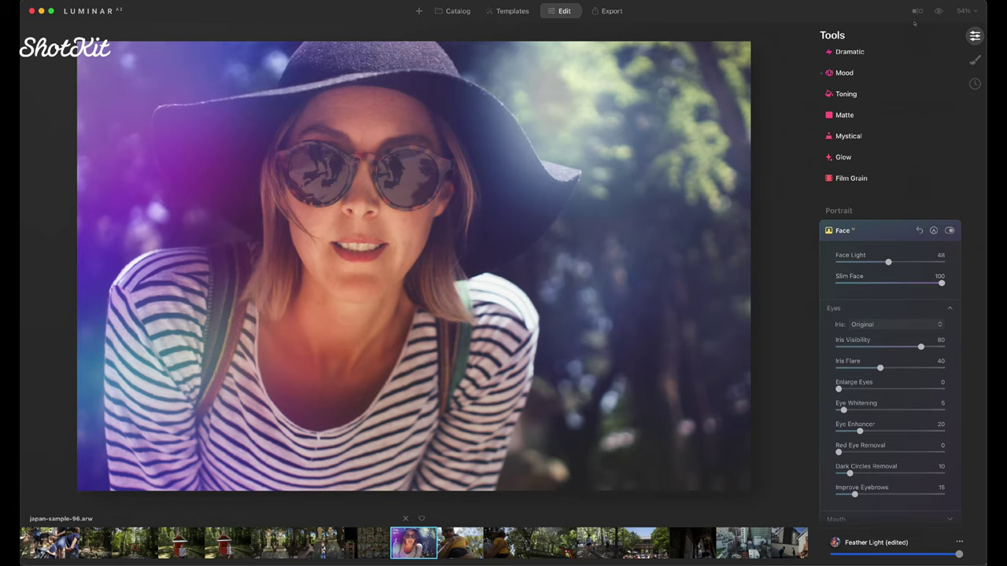
left_click(938, 11)
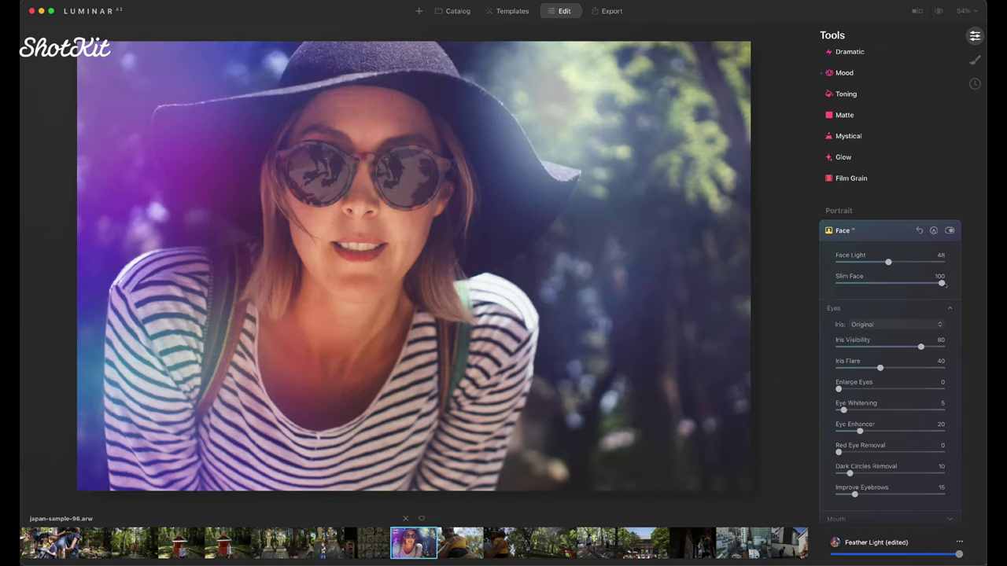
left_click_drag(941, 283, 830, 286)
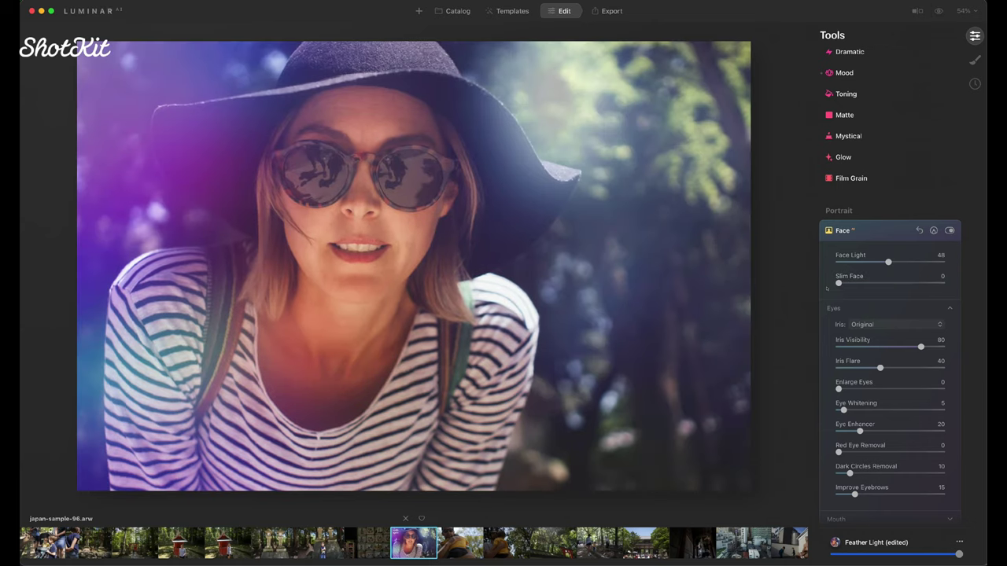
Step: Look through the remaining Face AI eye settings and the other editing tools, and open the portrait's export options
scroll(858, 331, "down", 1)
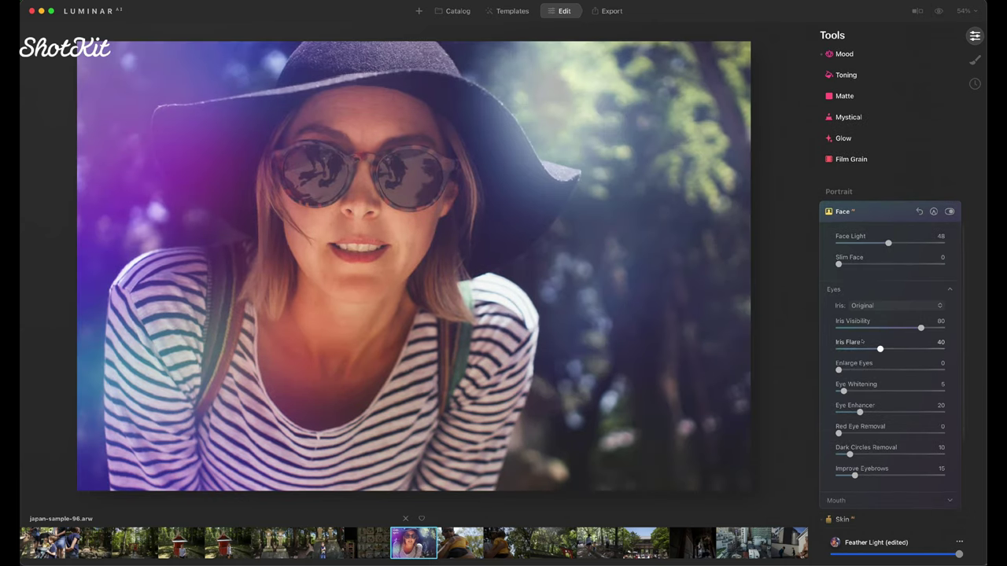
scroll(863, 342, "down", 3)
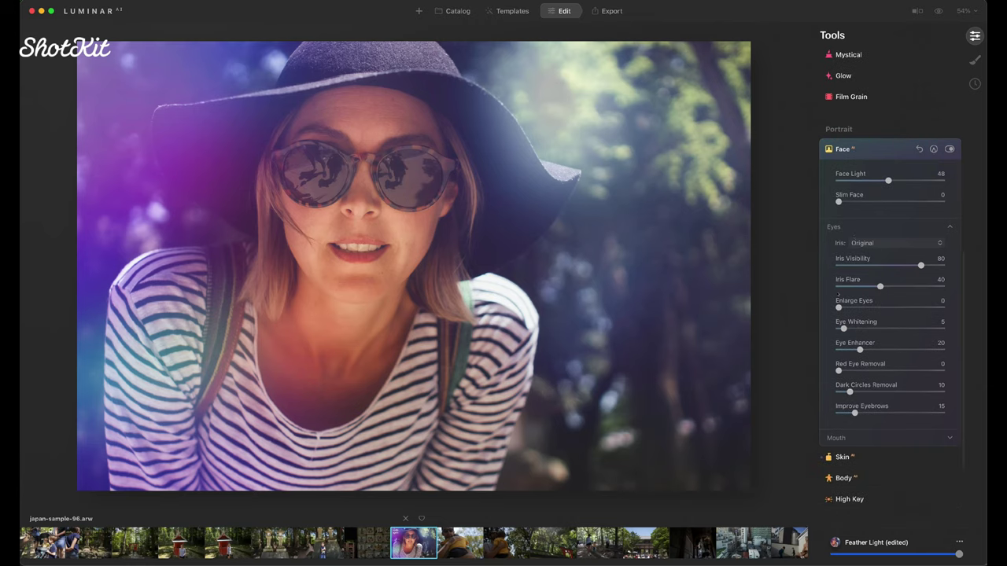
scroll(837, 294, "down", 5)
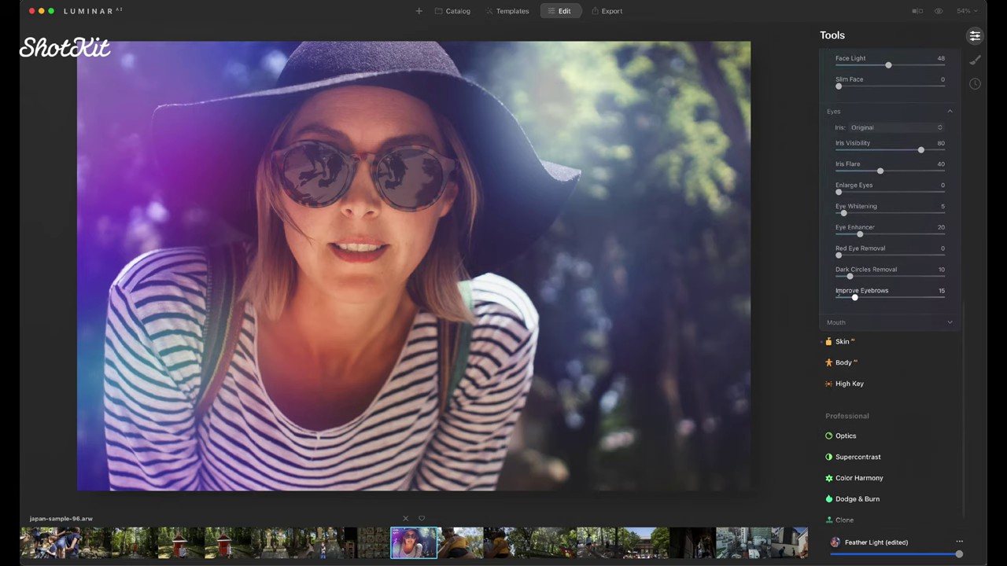
scroll(840, 306, "down", 1)
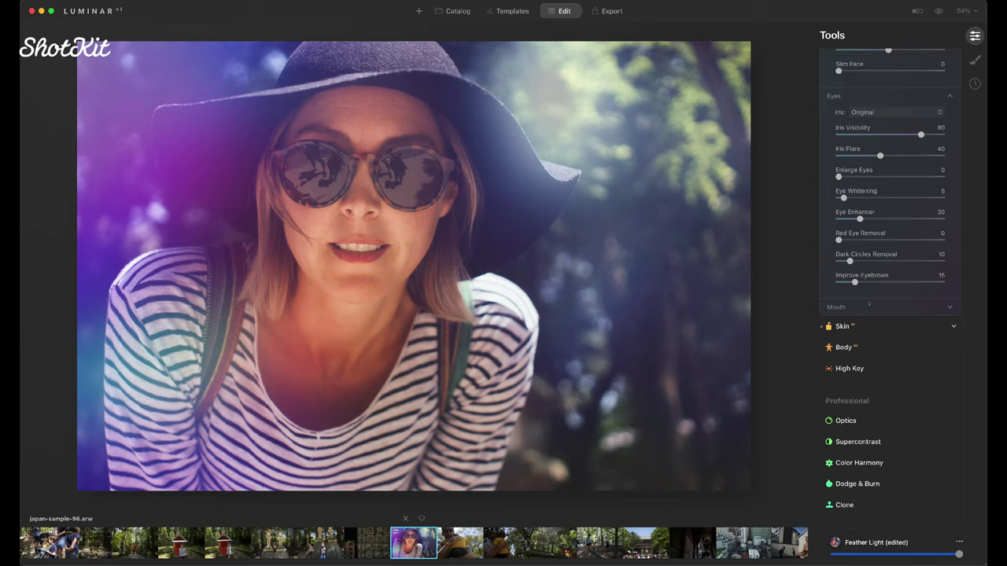
scroll(876, 302, "up", 5)
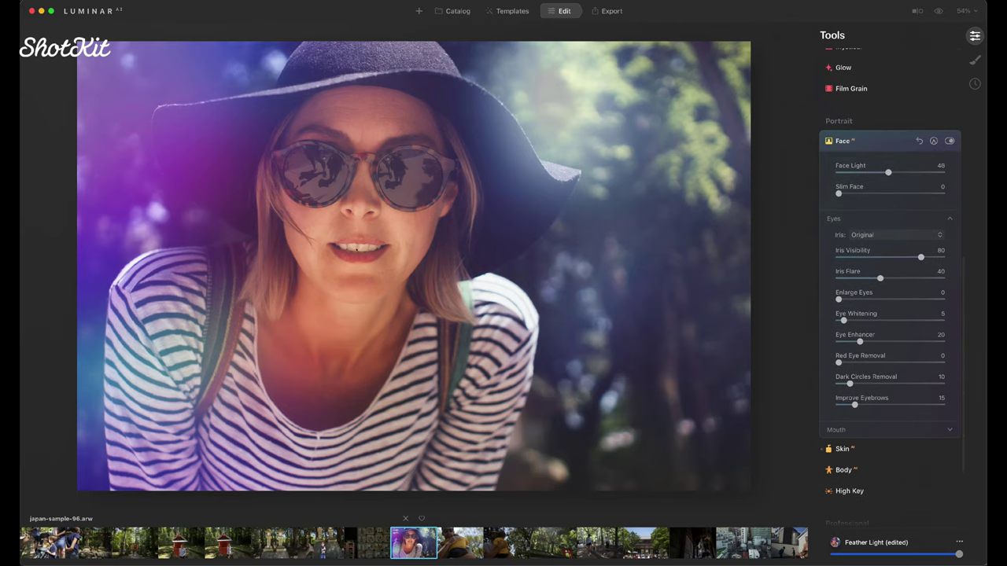
scroll(897, 284, "up", 10)
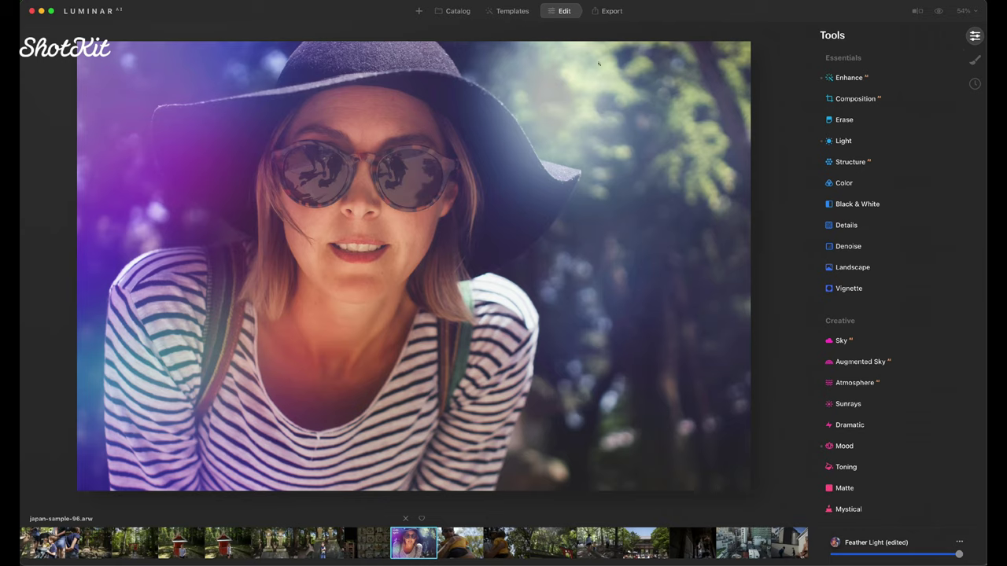
left_click(610, 11)
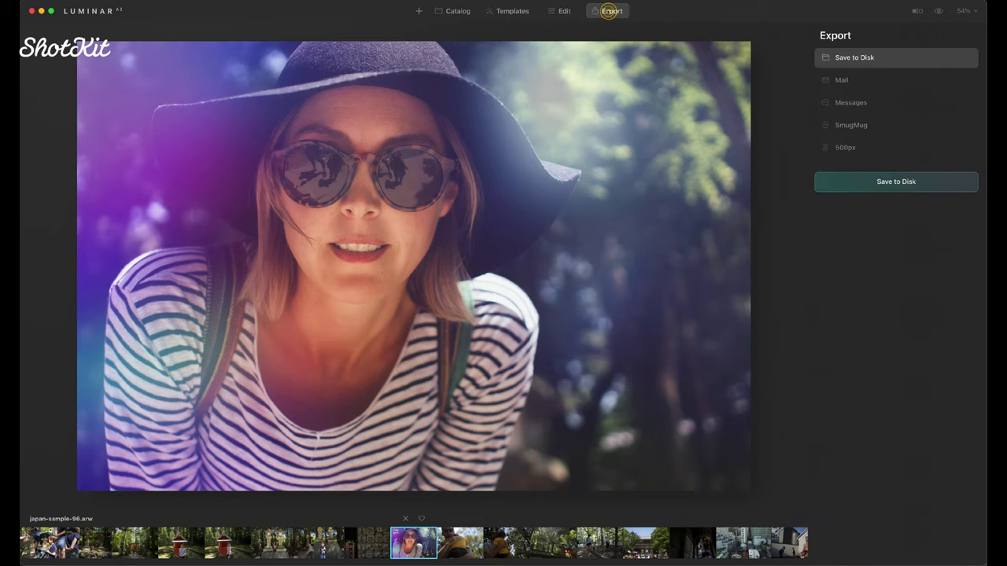
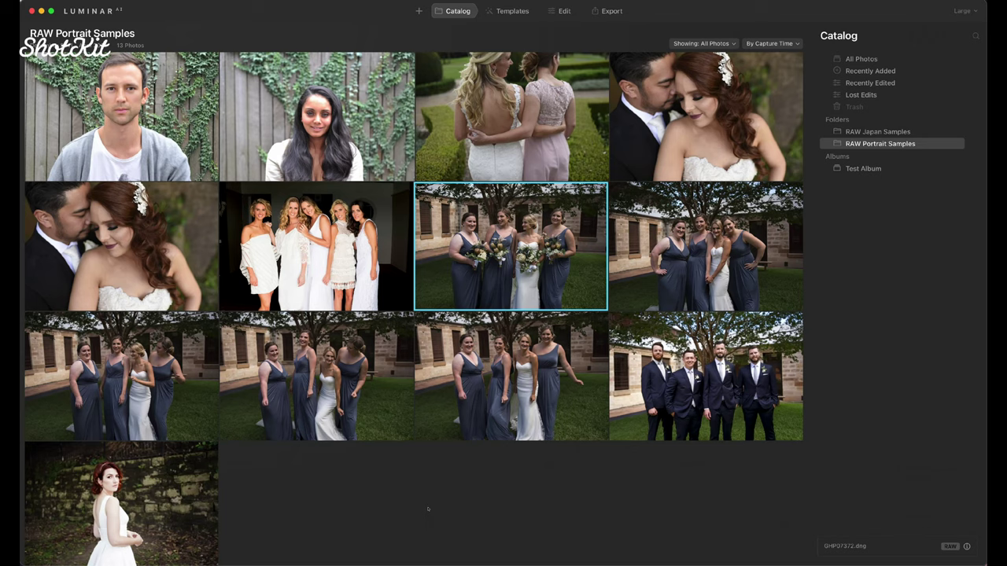
Step: Browse the bridal party shots in RAW Portrait Samples and open the one with the bride and bridesmaids holding bouquets
key("Right")
key("Right")
key("Right")
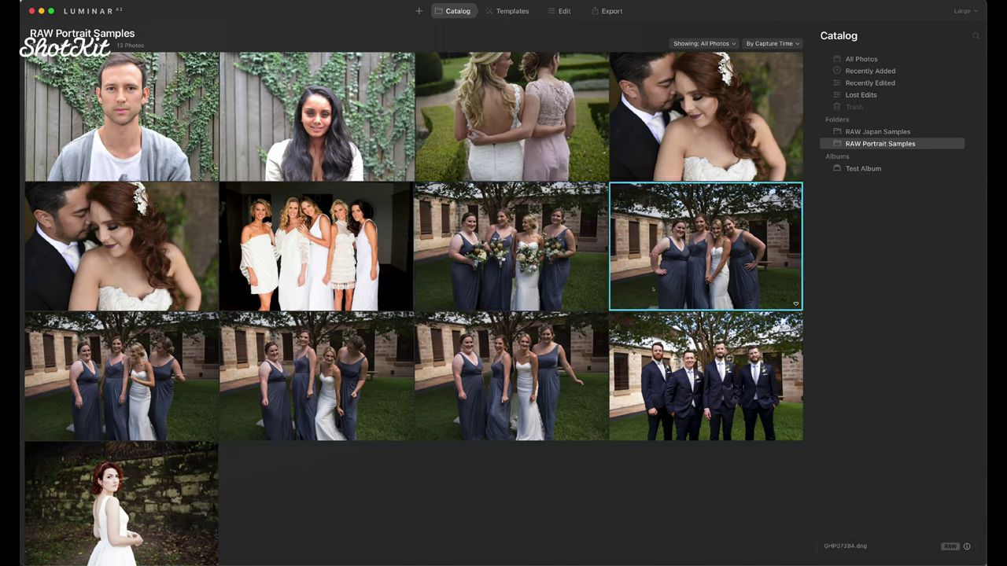
key("Right")
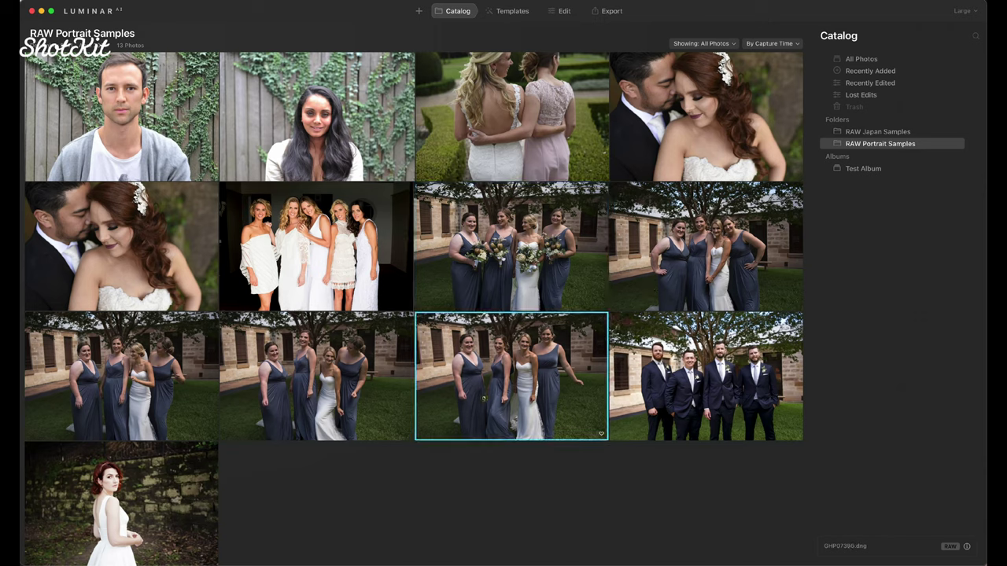
key("Up")
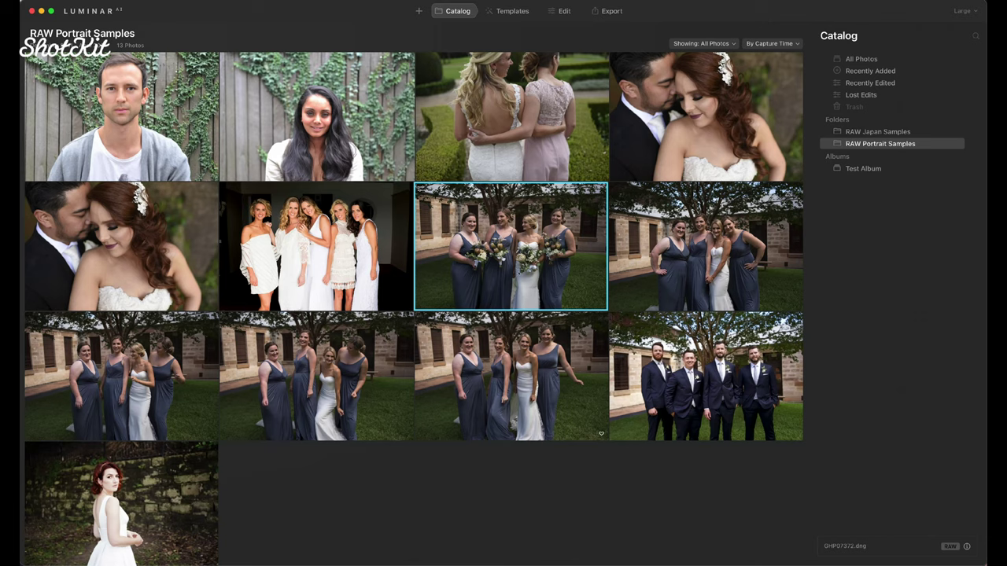
double_click(507, 249)
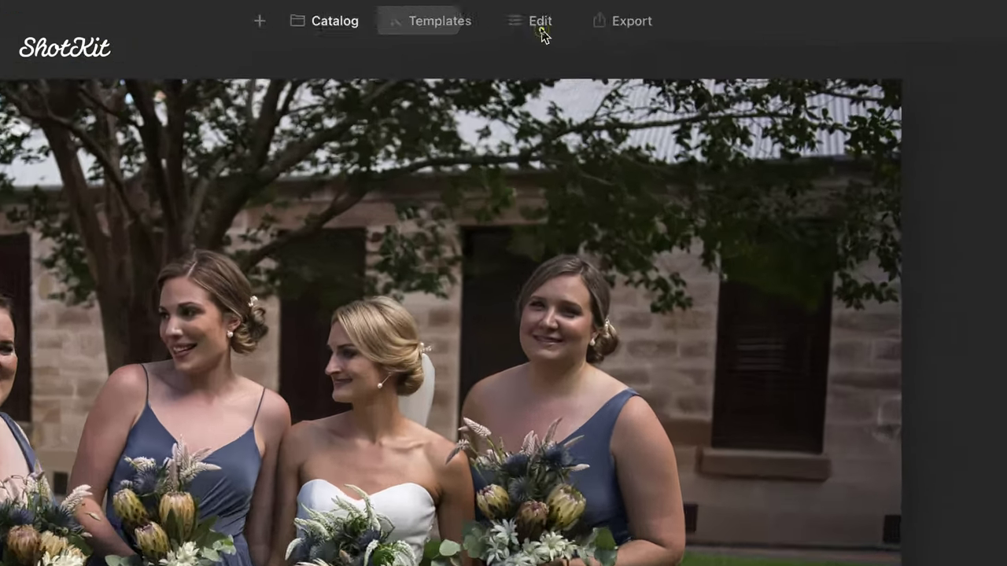
Step: Enhance the bridal party photo by setting Accent AI to 100 in Enhance AI
left_click(564, 11)
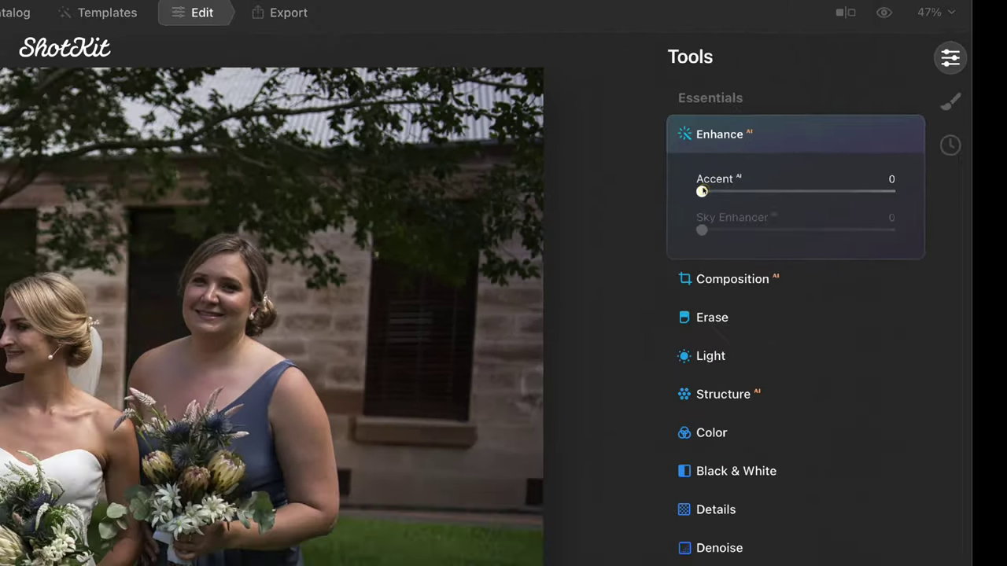
left_click_drag(702, 191, 858, 191)
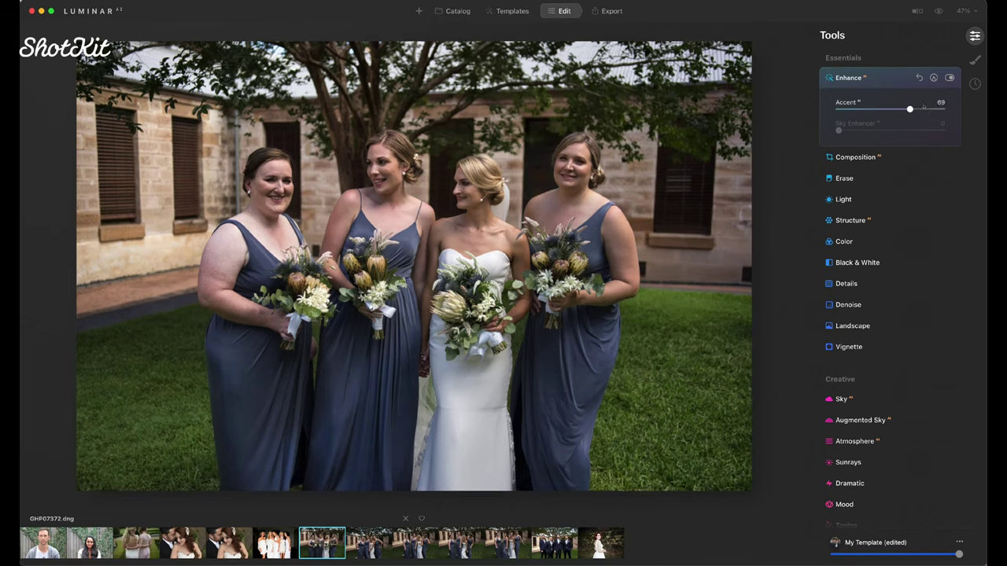
left_click_drag(923, 107, 973, 109)
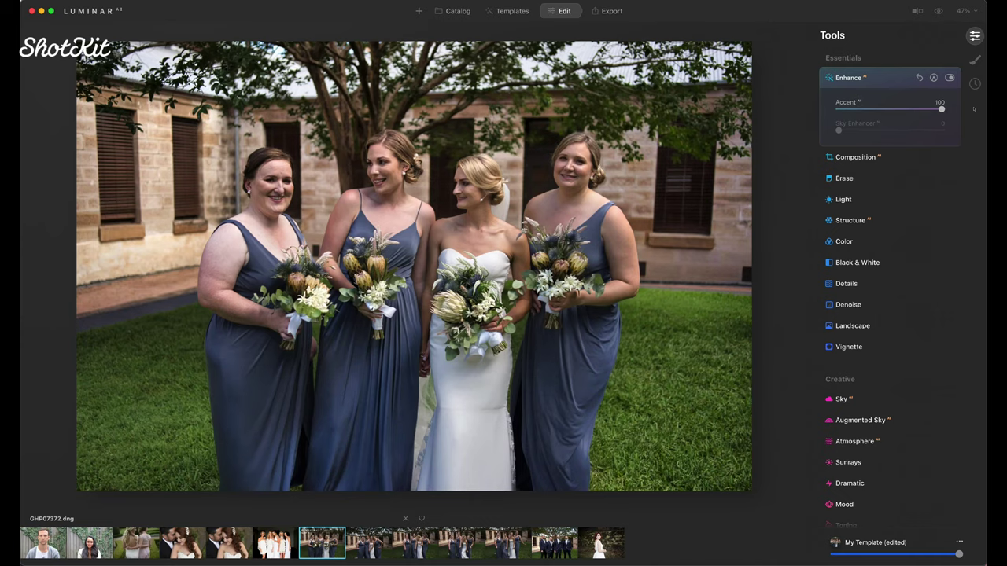
Step: Compare the enhanced bridal party photo with its original several times to examine the effect of Accent AI
left_click(938, 11)
left_click(939, 11)
left_click(938, 11)
left_click(938, 12)
left_click(938, 12)
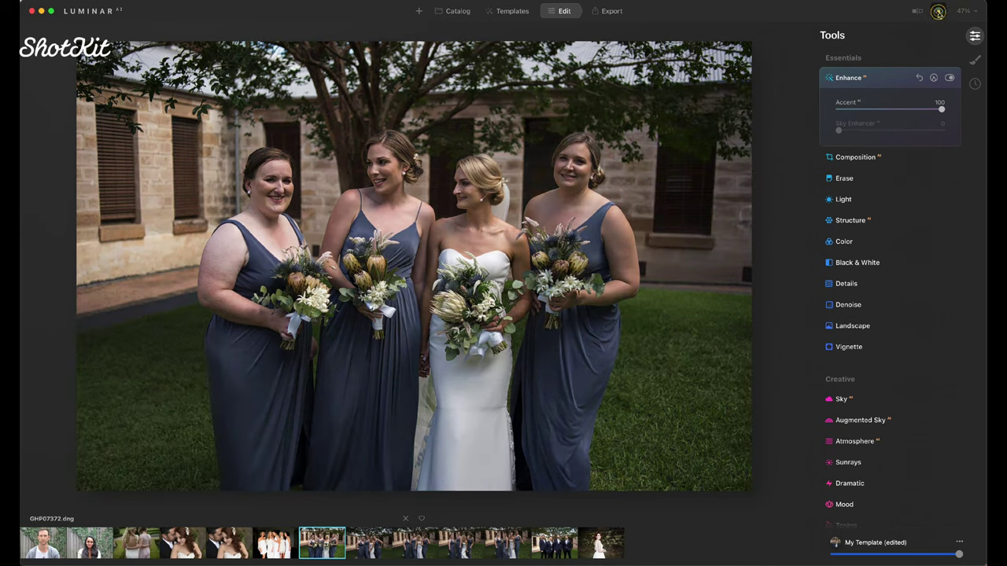
left_click(938, 12)
left_click(938, 12)
left_click(939, 12)
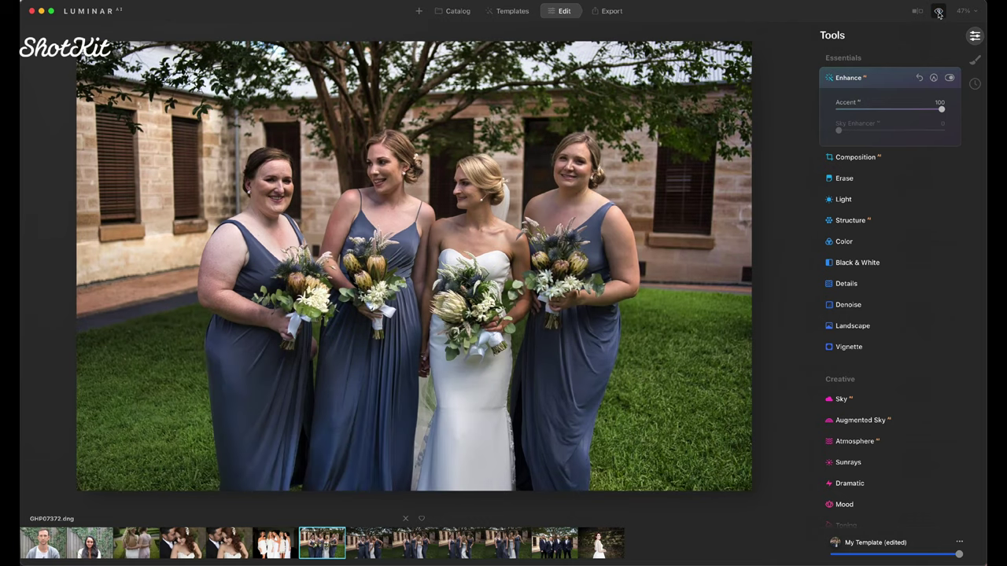
Step: Switch between the original and Accent AI versions of the bouquet photo again to check the difference in brightness and colour
left_click(938, 12)
left_click(938, 12)
left_click(939, 12)
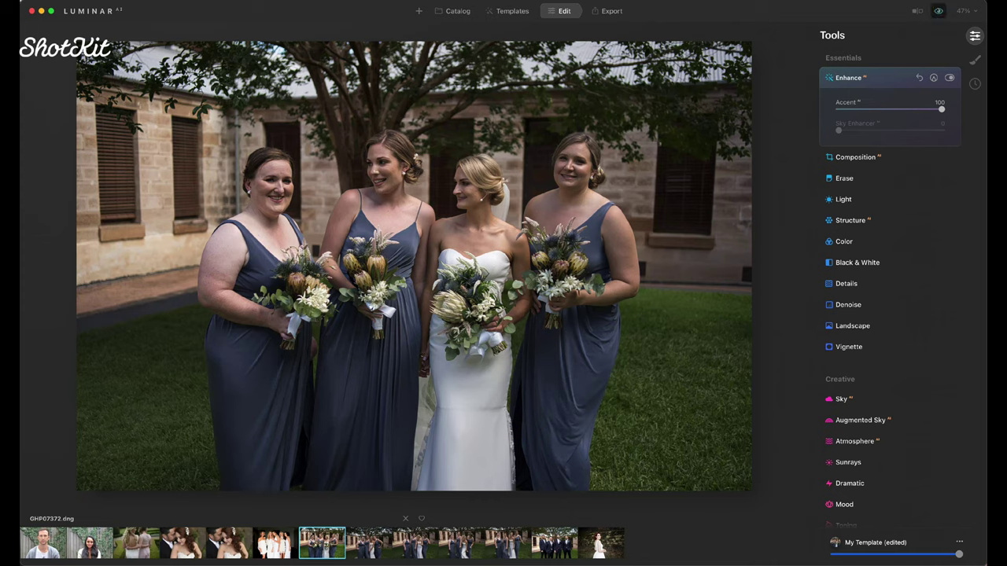
left_click(938, 12)
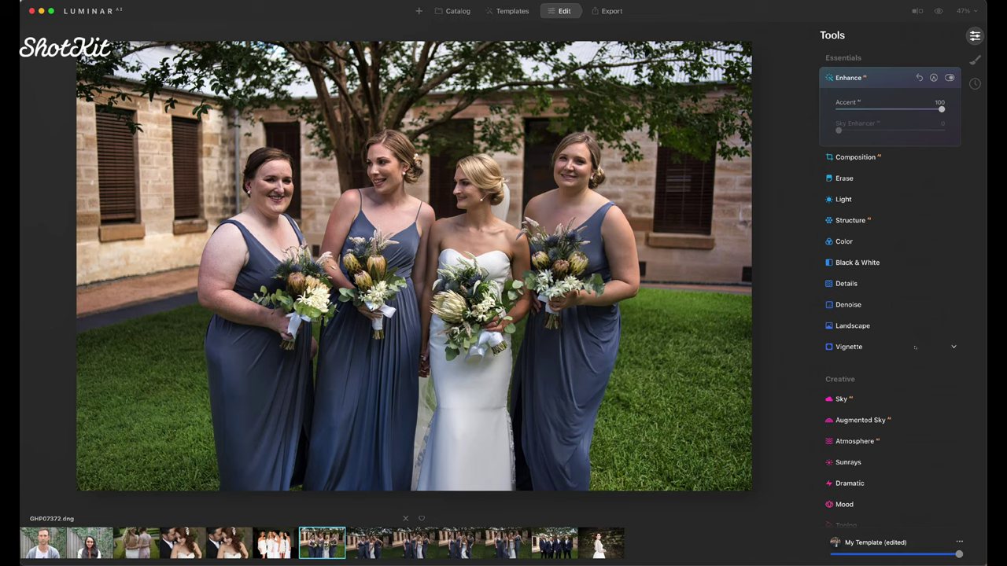
Step: Brighten the faces in the bouquet photo by setting Face Light to 67 in Face AI, and compare with the original
scroll(915, 347, "down", 5)
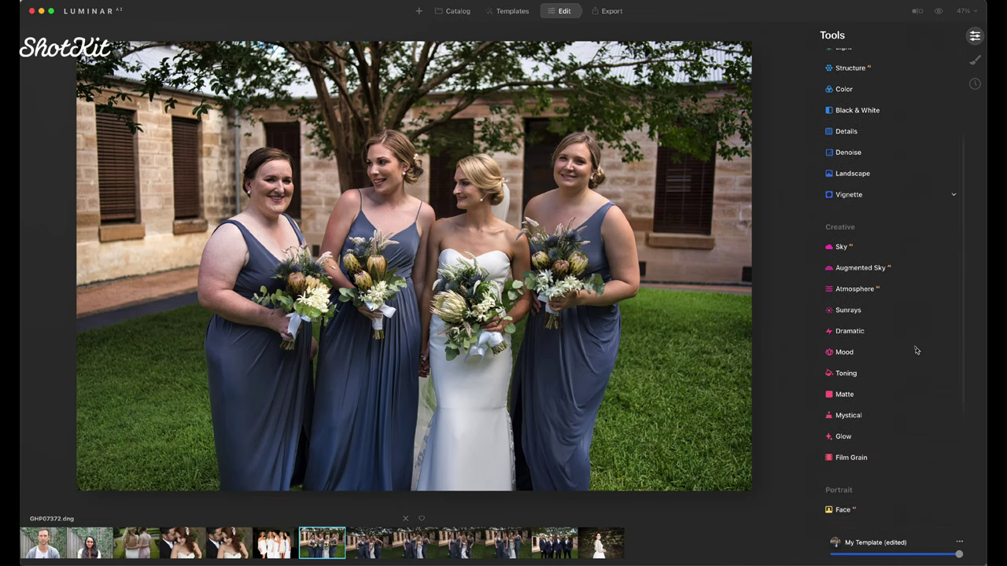
scroll(915, 350, "down", 3)
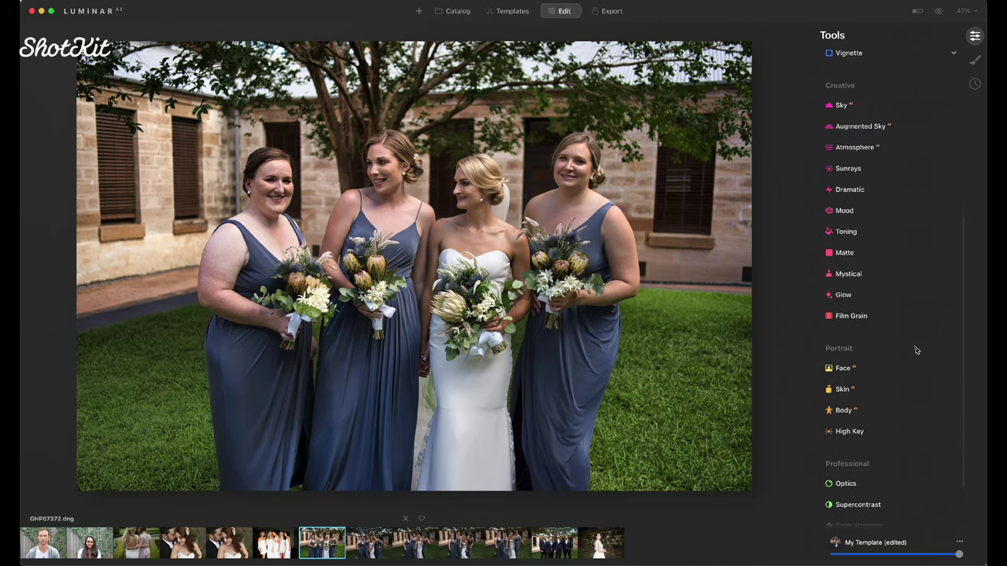
scroll(915, 348, "down", 1)
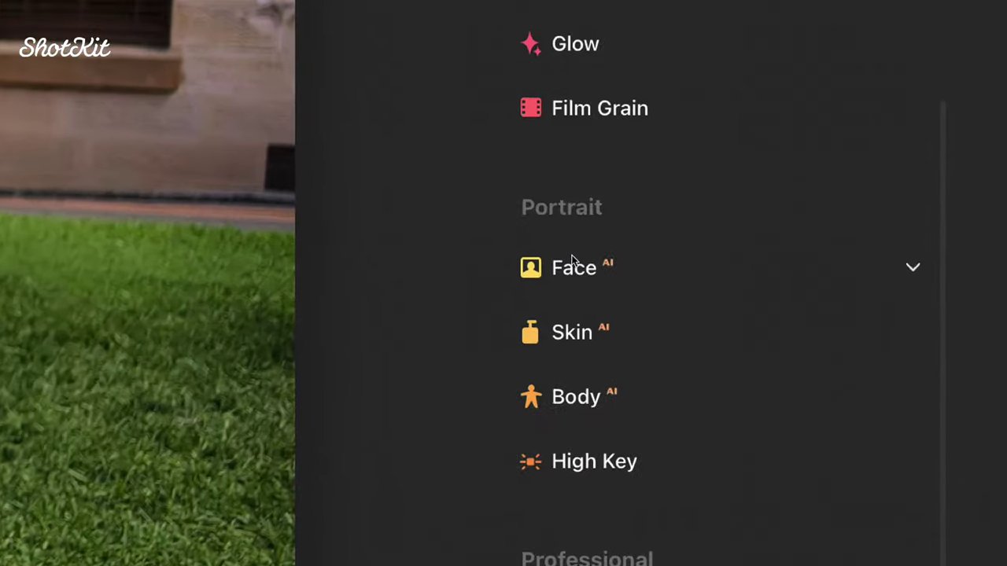
left_click(708, 285)
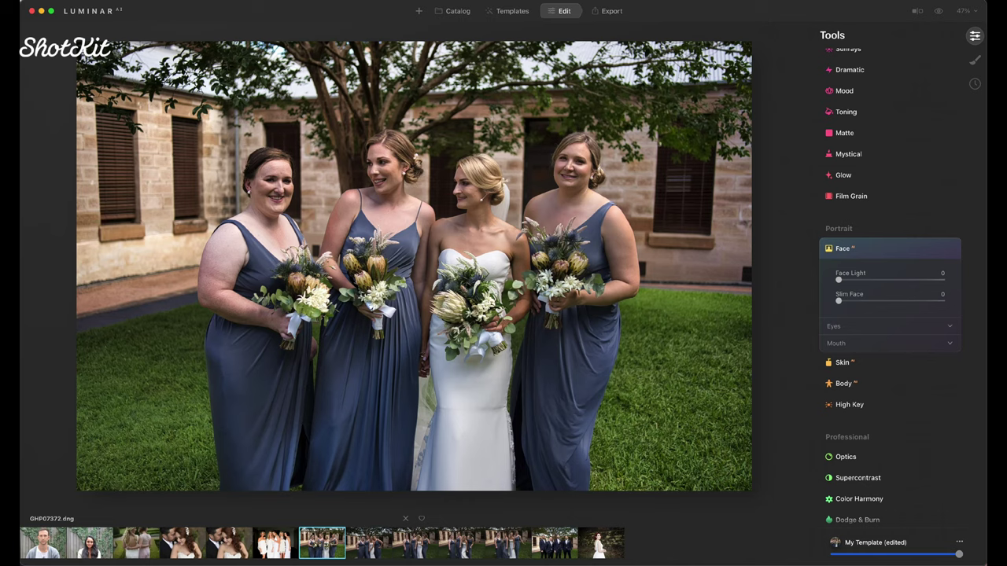
key("Right")
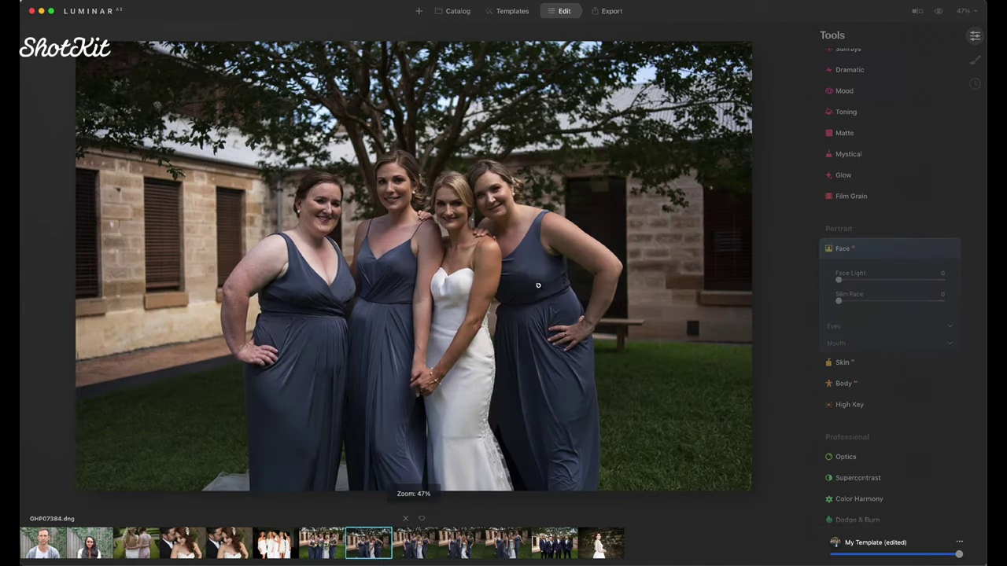
key("Right")
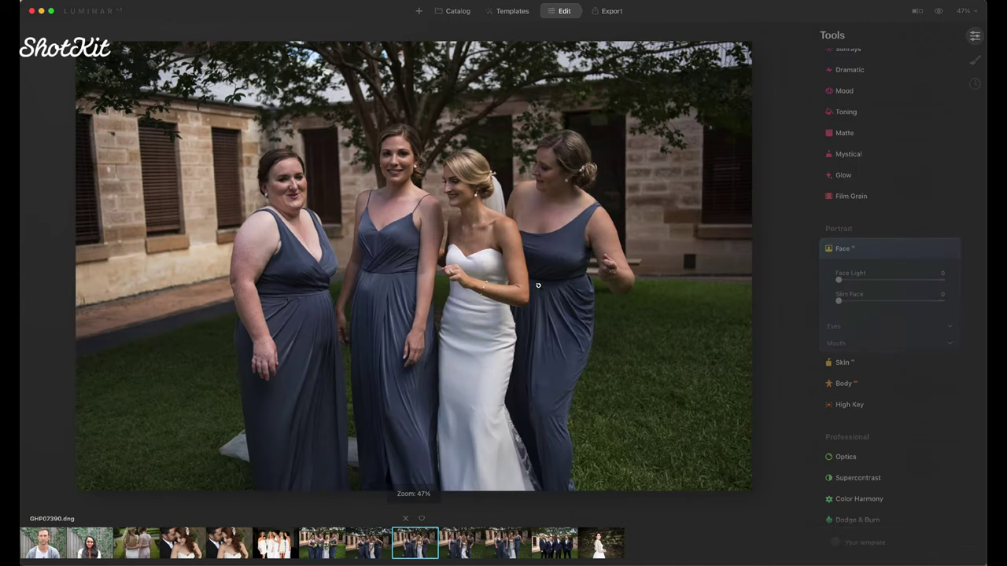
key("Left")
key("Left")
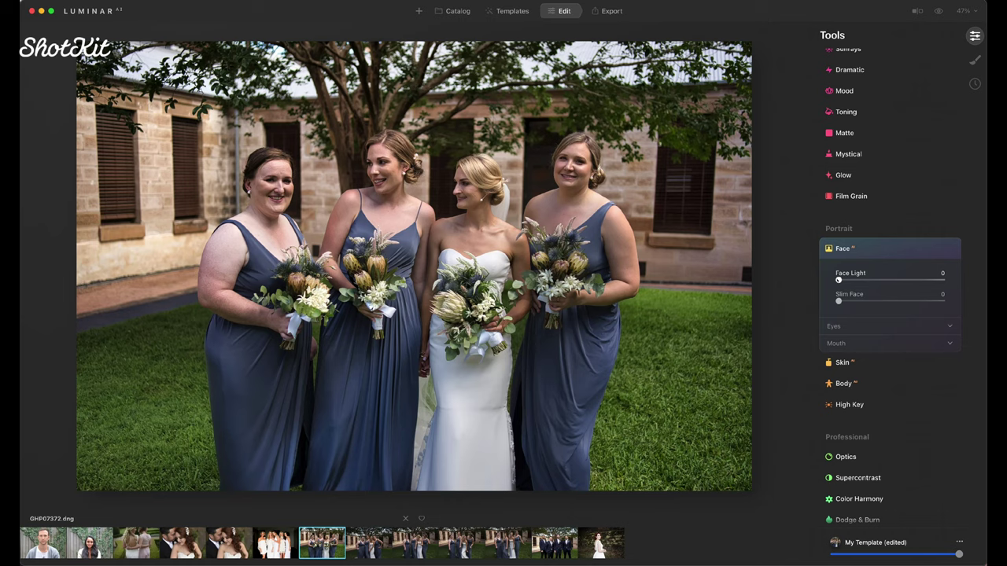
left_click_drag(838, 279, 913, 281)
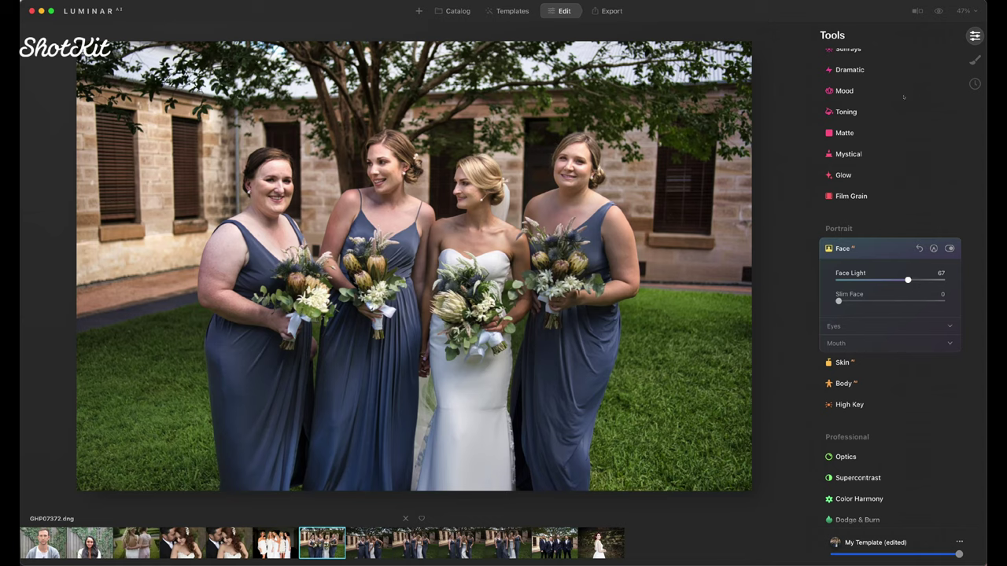
left_click(937, 11)
Step: Apply the bouquet photo's adjustments to GHP07384 and GHP07390, and compare GHP07390 with its original
key("Right")
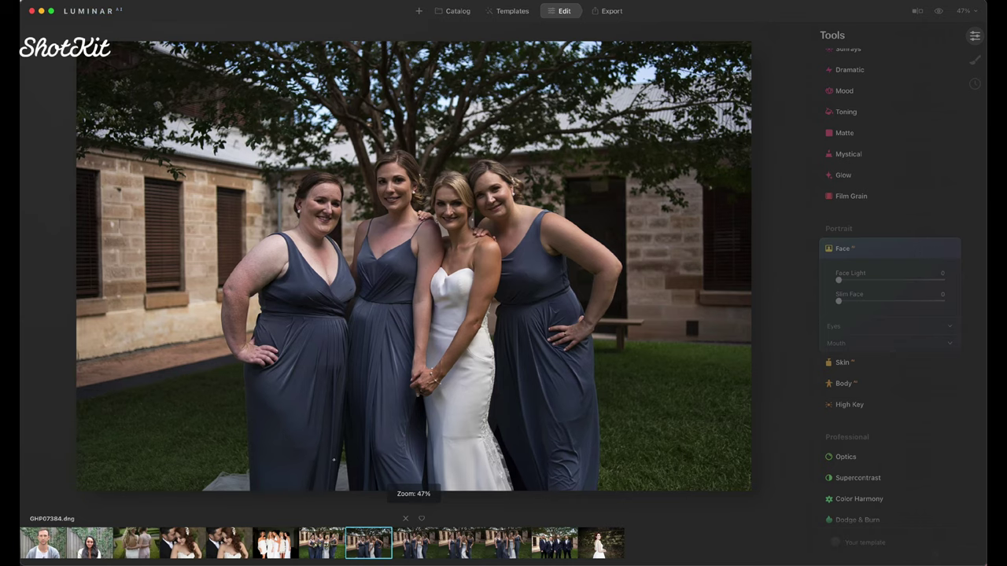
key("Left")
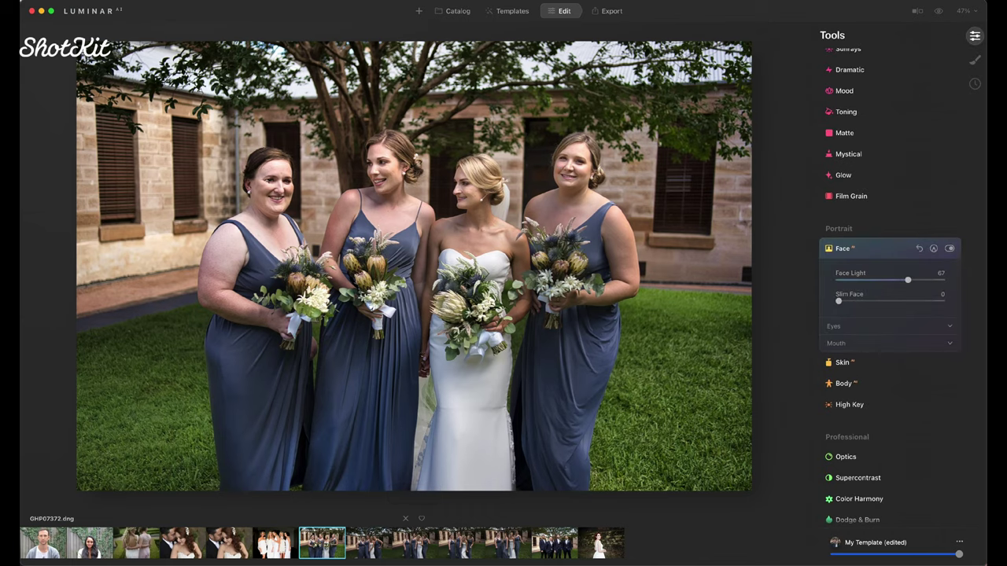
key("Right")
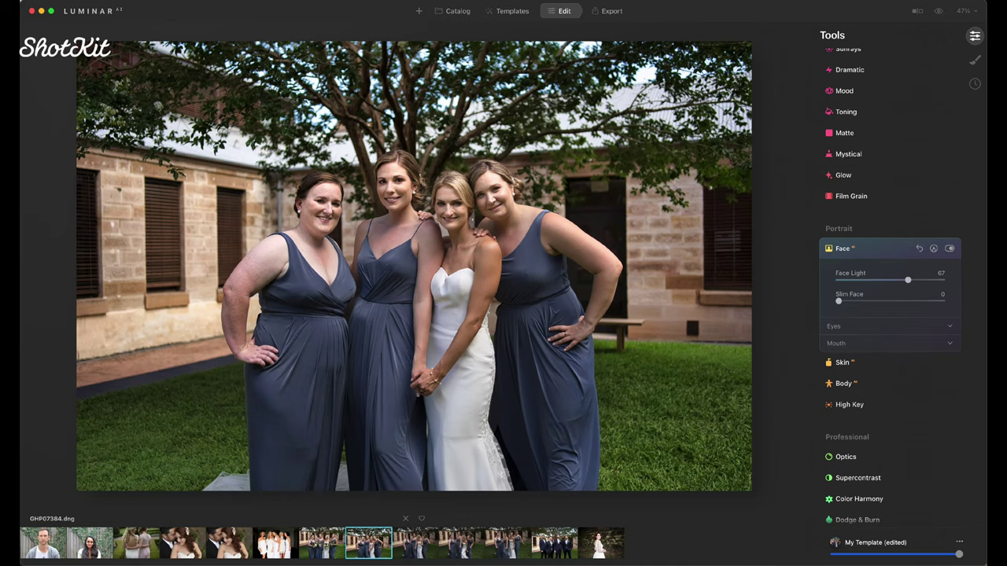
key("Right")
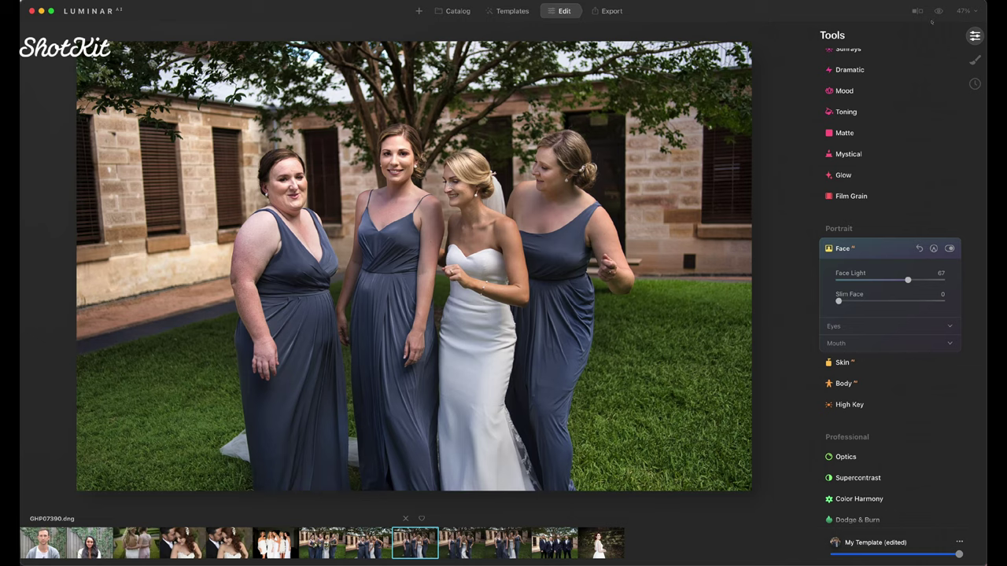
left_click(938, 11)
left_click(937, 11)
Step: Review the edited bridal party shots and apply the same adjustments to GHP07395 and GHP07399
left_click(321, 542)
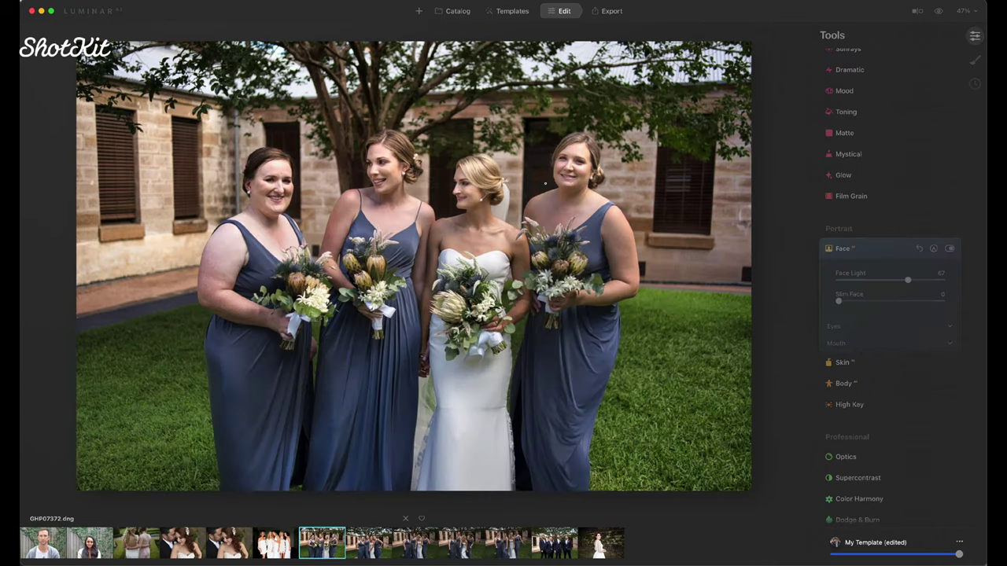
left_click(414, 543)
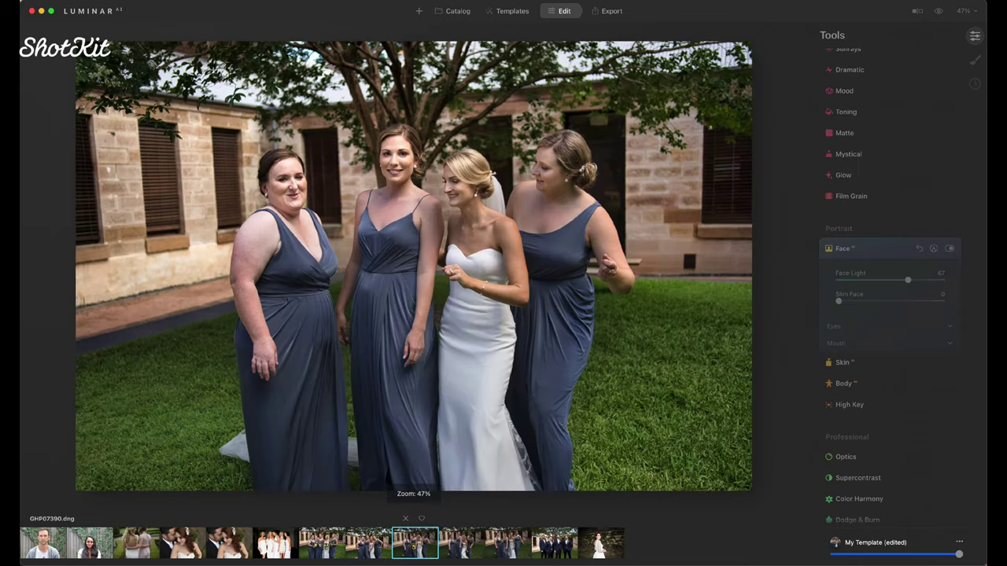
left_click(461, 543)
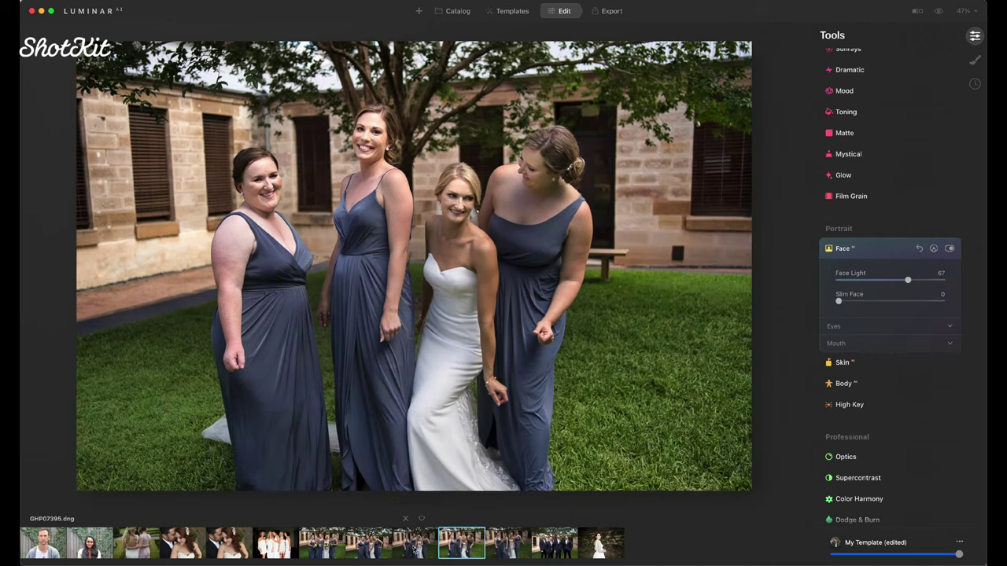
left_click(507, 543)
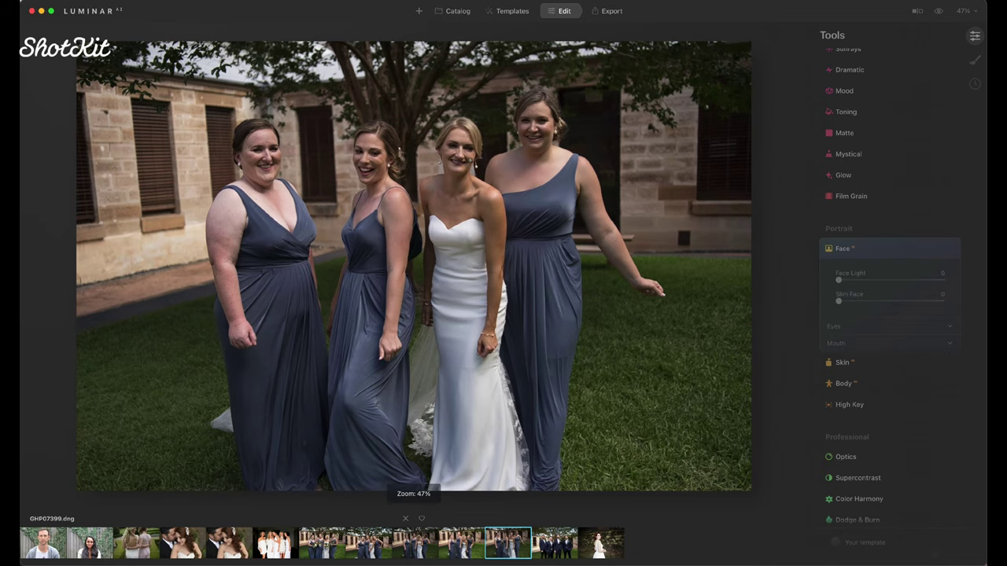
key("super+shift+v")
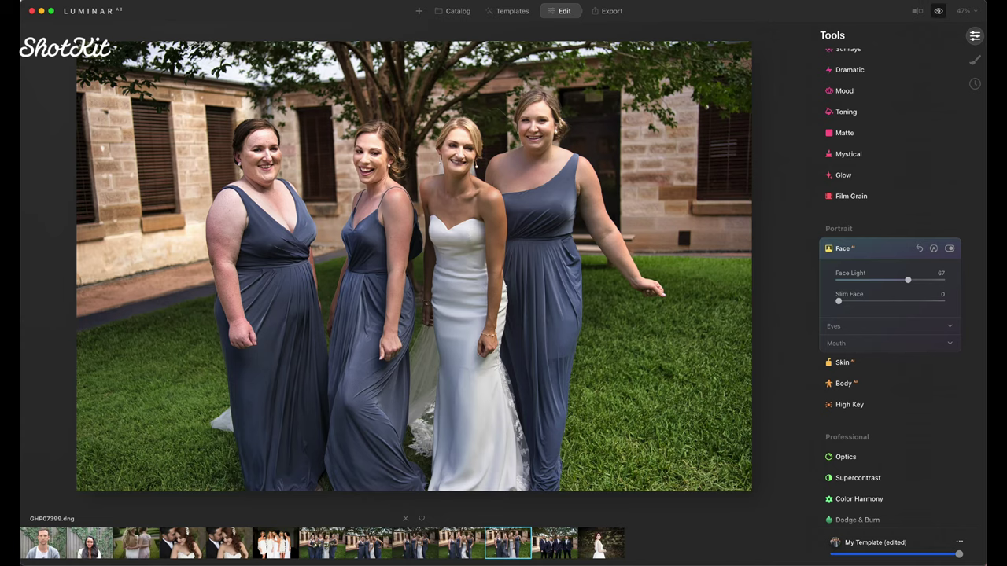
Step: Compare GHP07399 with its original, including a split before-and-after view with the divider moved across the bride
left_click(937, 11)
left_click(916, 11)
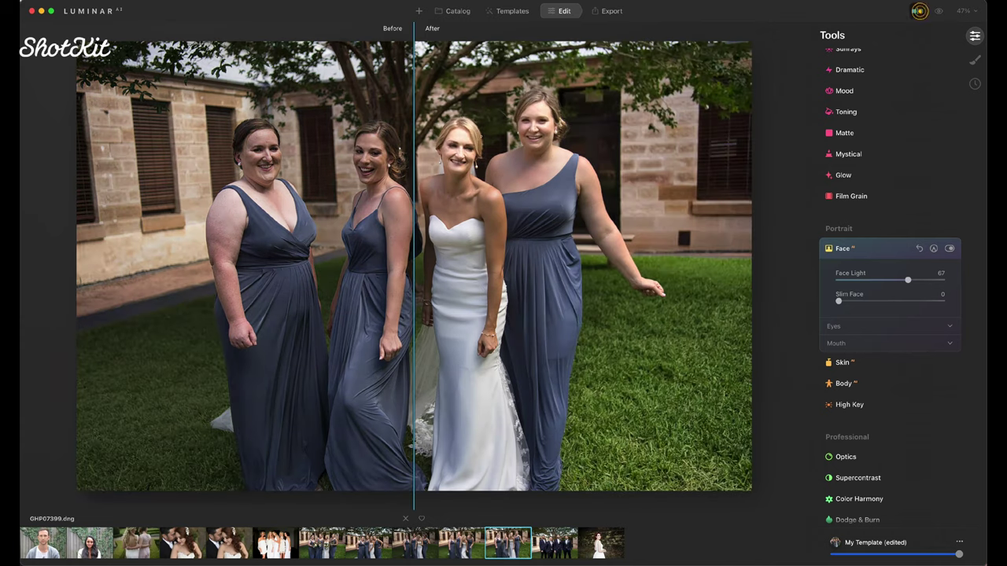
left_click_drag(413, 267, 443, 268)
left_click(916, 11)
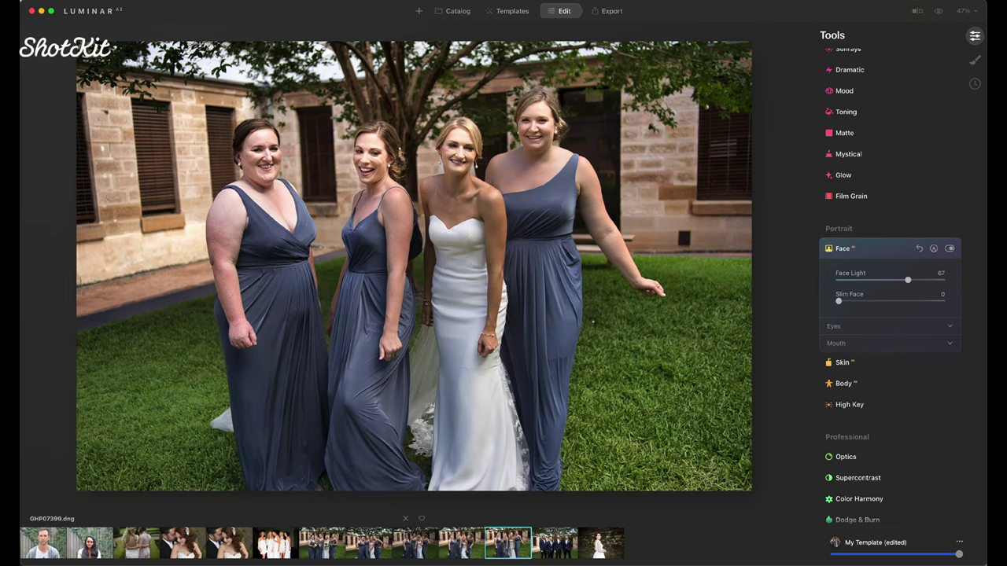
Step: Apply the same adjustments to the groomsmen photo GHP07408 and compare it with its original
key("Right")
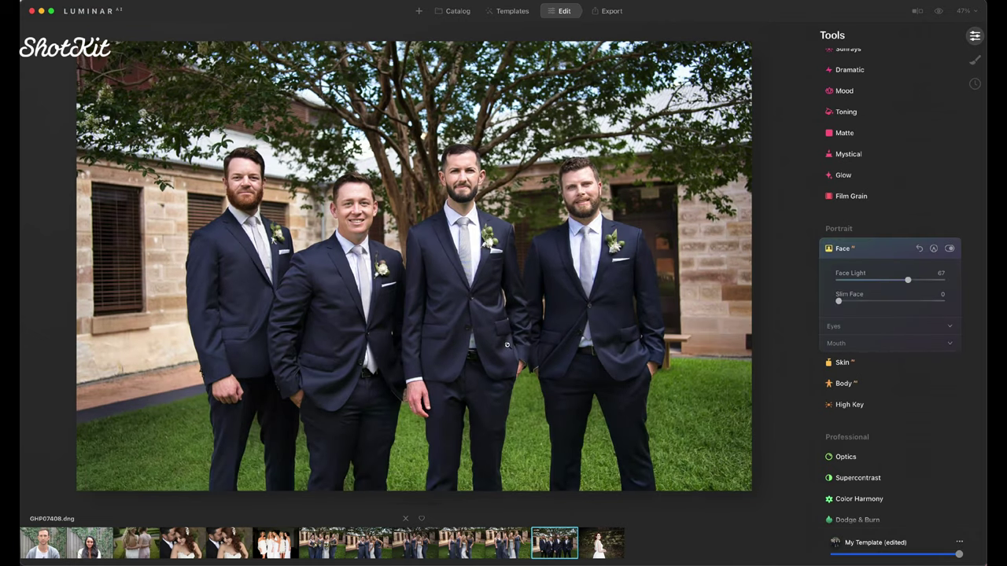
left_click(938, 11)
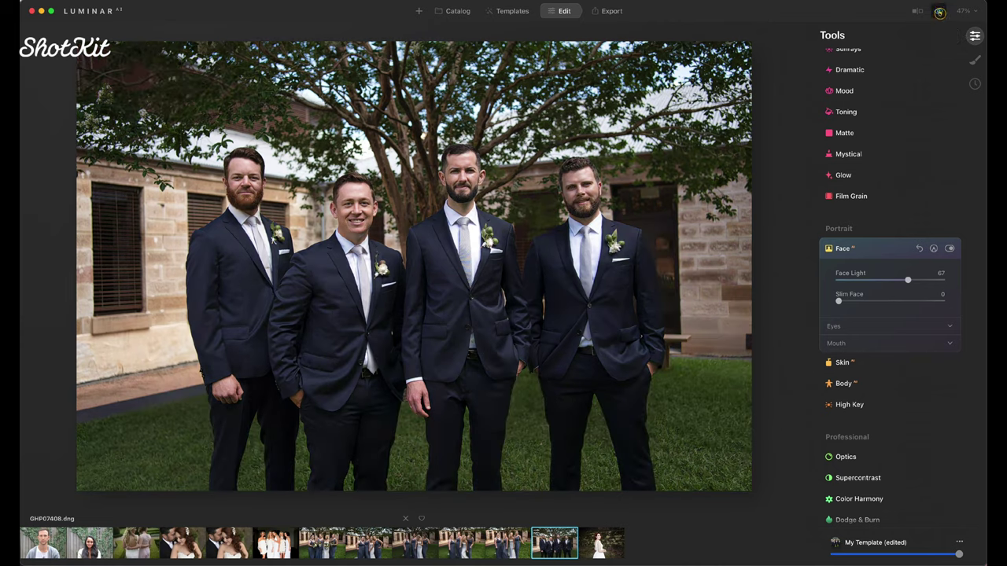
left_click(938, 11)
Step: Step back through the edited bridal party photos to review their consistent look
key("Left")
key("Left")
key("Left")
key("Left")
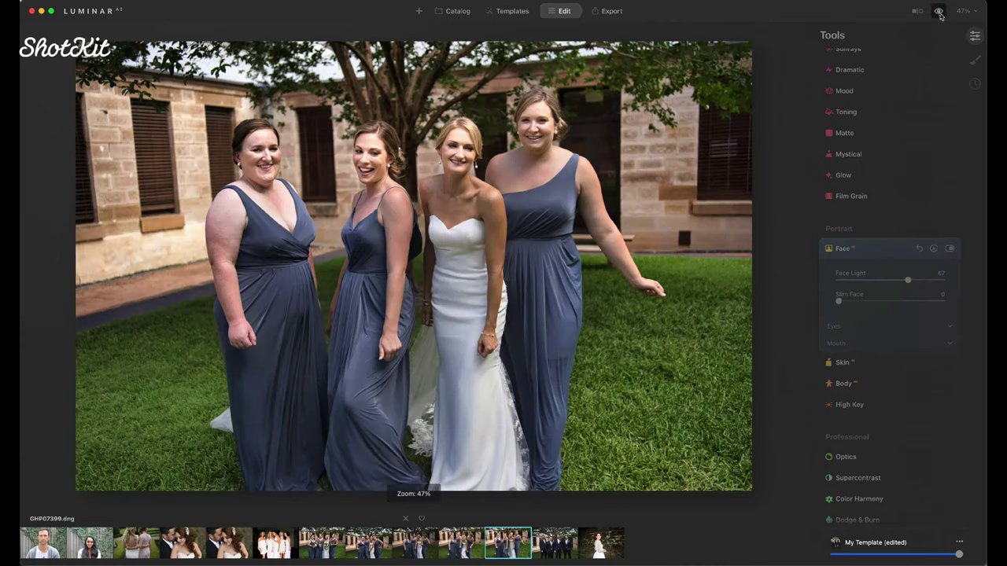
key("Left")
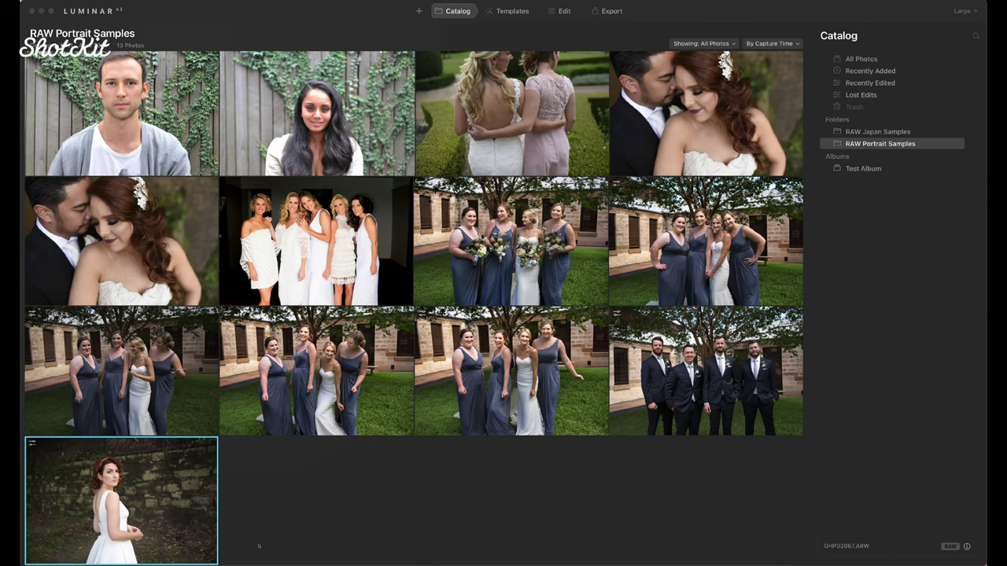
Step: View the photo of the bride by the stone wall, and open the man's portrait from Favorites for editing
double_click(135, 473)
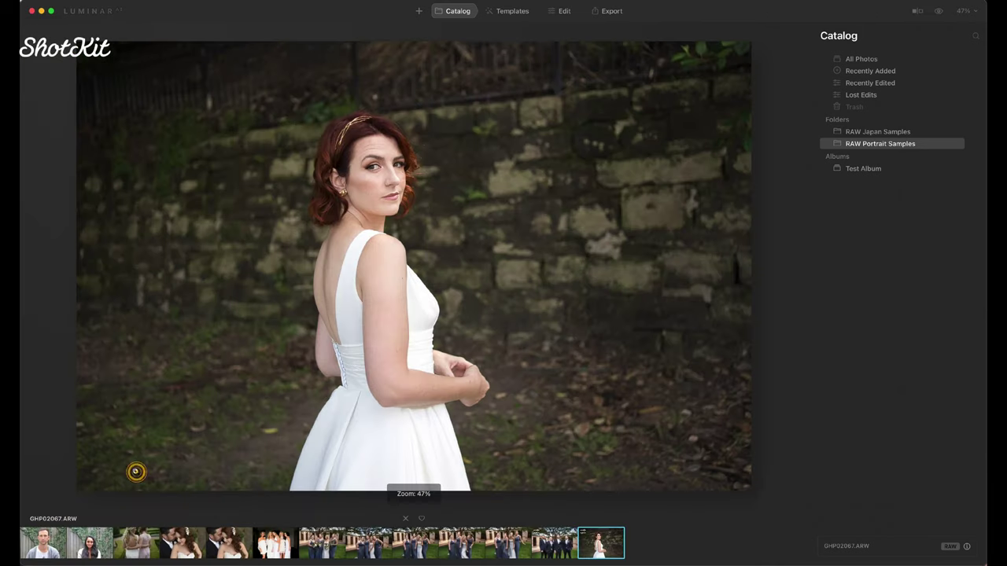
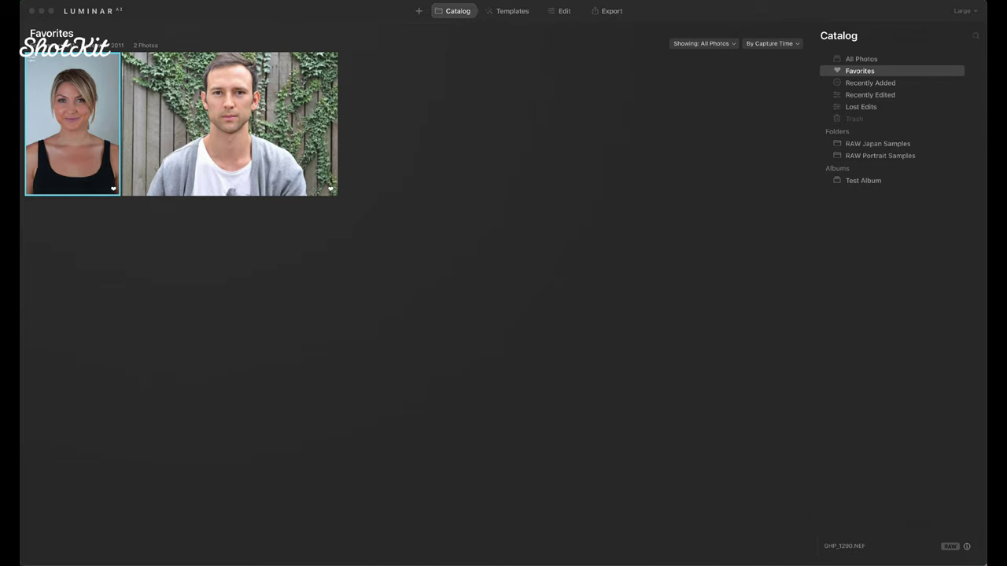
double_click(229, 123)
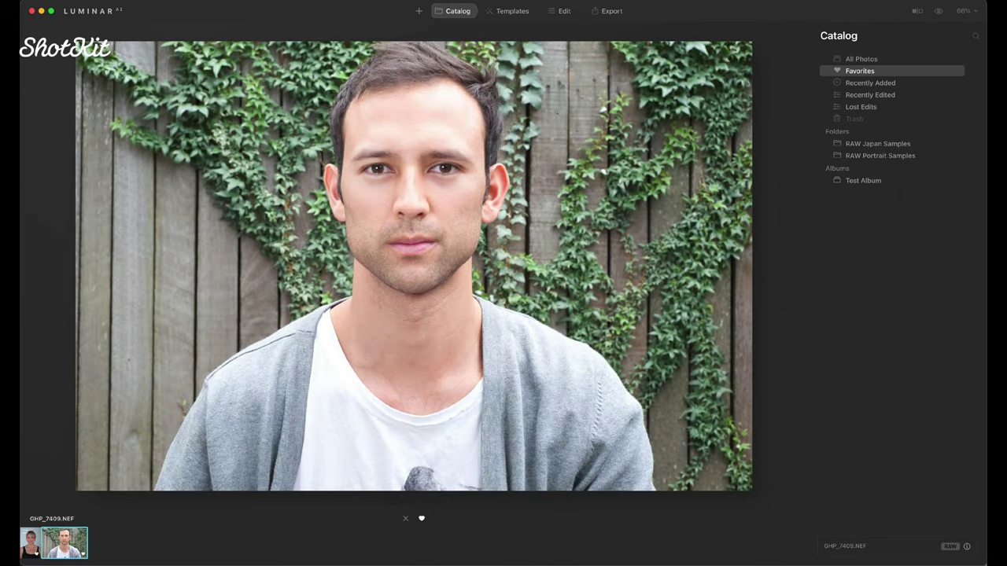
left_click(563, 12)
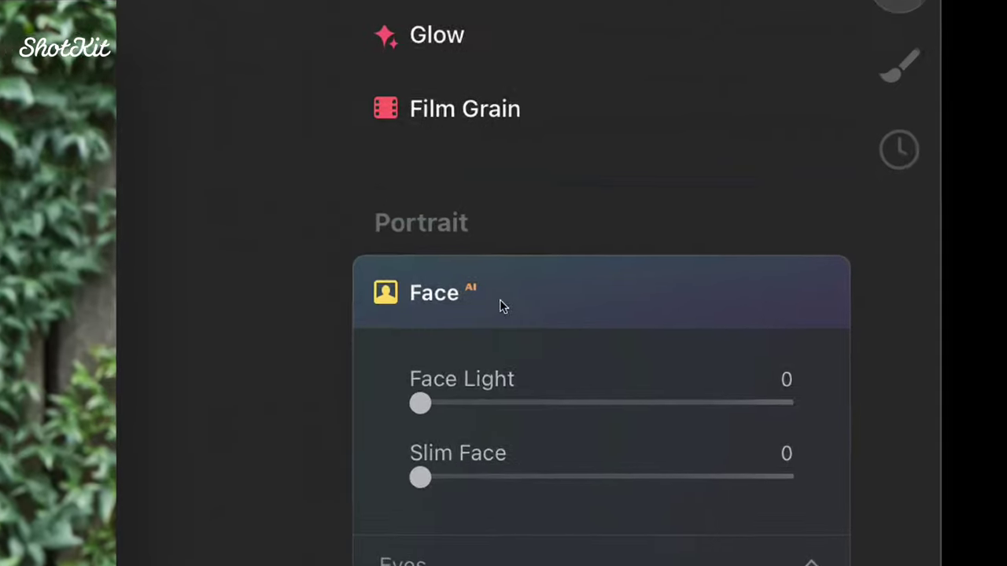
Step: Try the Blue, Grey and Cat iris colours on the man's eyes in Face AI
scroll(464, 319, "down", 8)
left_click(504, 110)
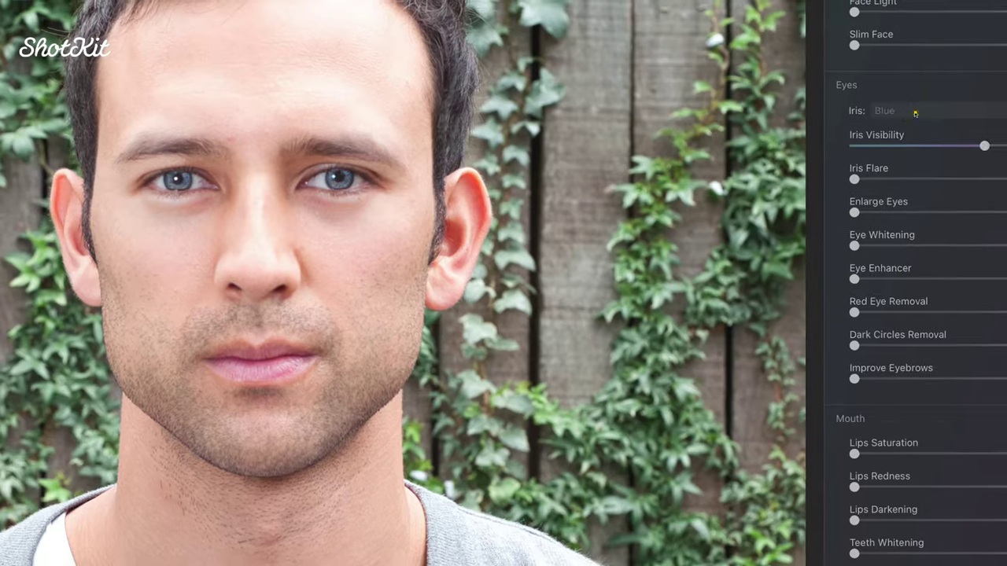
left_click(914, 114)
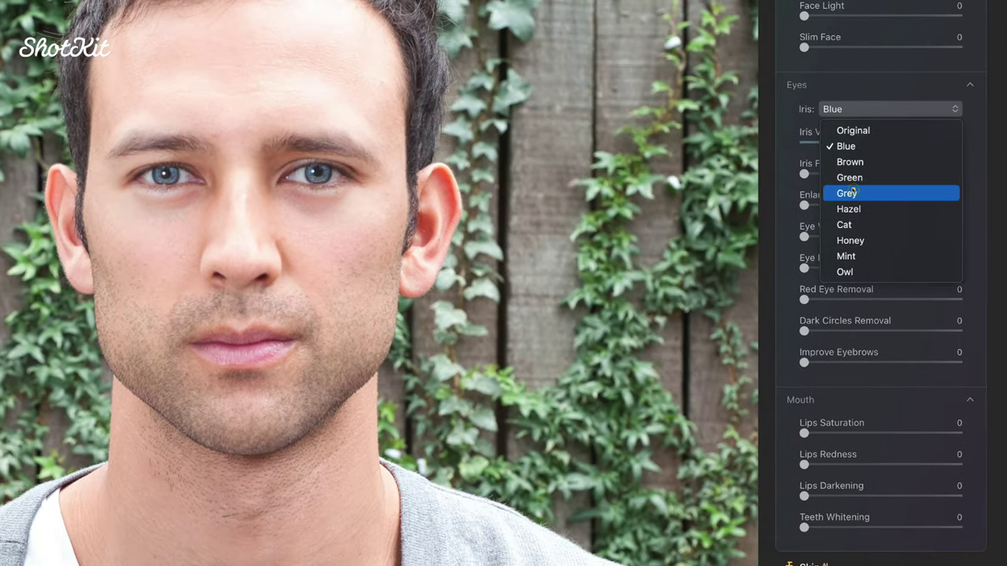
left_click(906, 198)
left_click(881, 108)
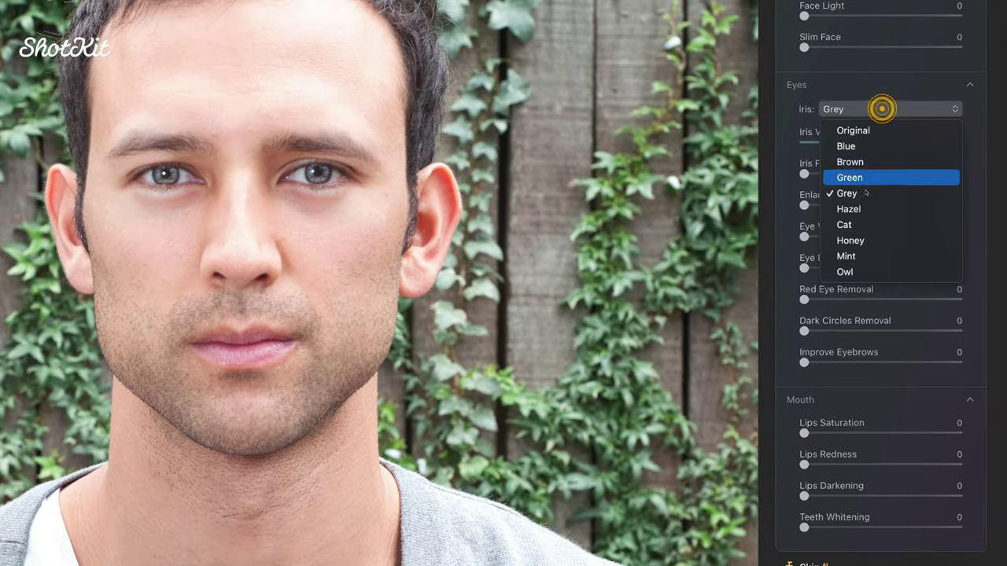
left_click(856, 225)
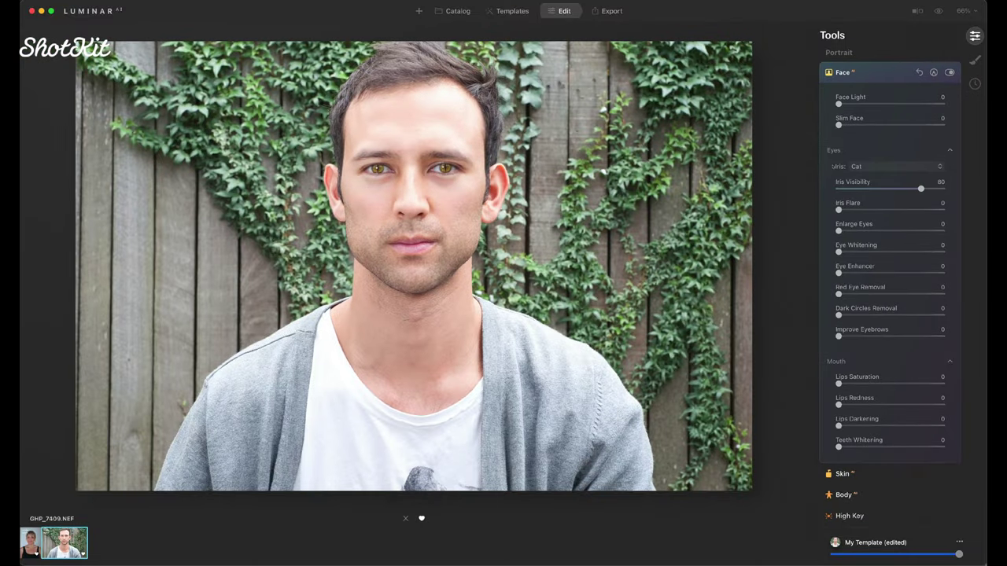
Step: Set the man's iris colour to Green in the Face AI eye settings
left_click(887, 166)
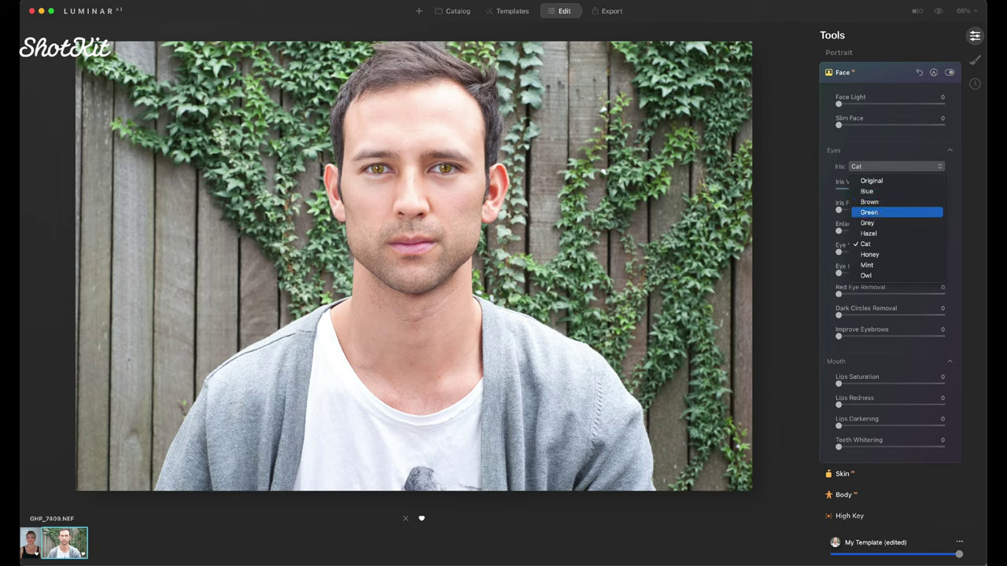
left_click(876, 213)
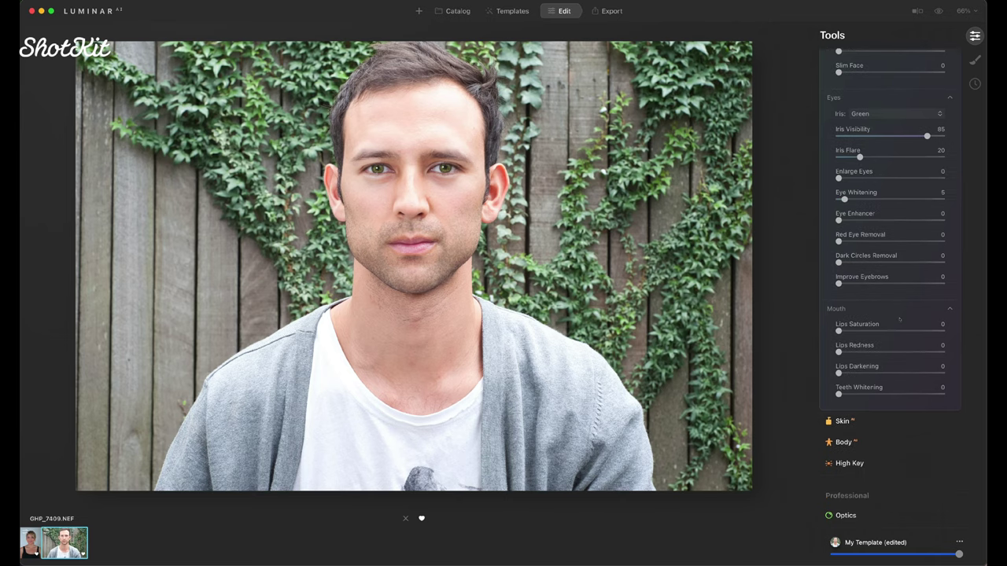
Step: Return to the catalog Favorites and open the portrait of the blonde woman in the black top for editing
scroll(900, 319, "up", 6)
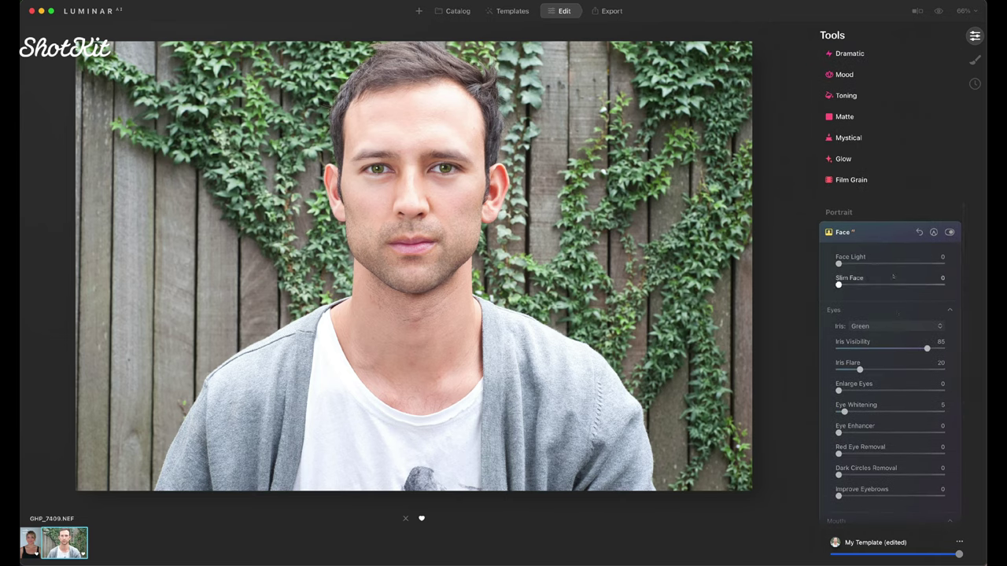
left_click(511, 12)
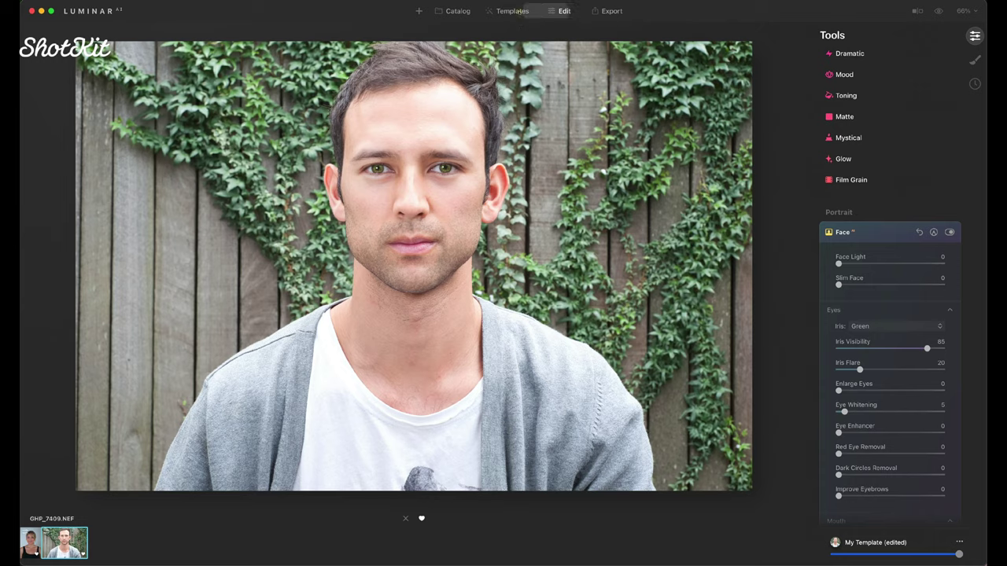
left_click(456, 11)
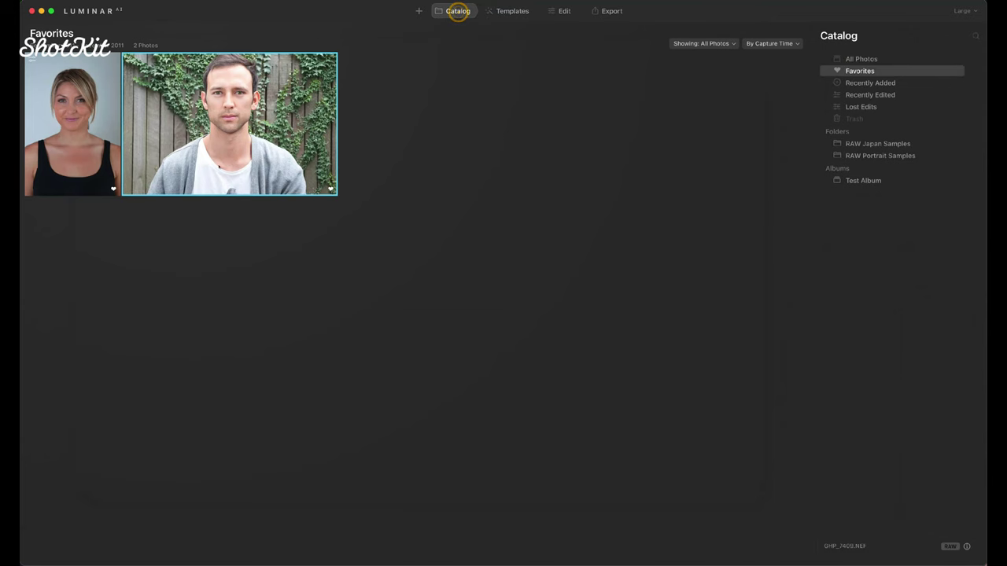
left_click(81, 115)
double_click(81, 116)
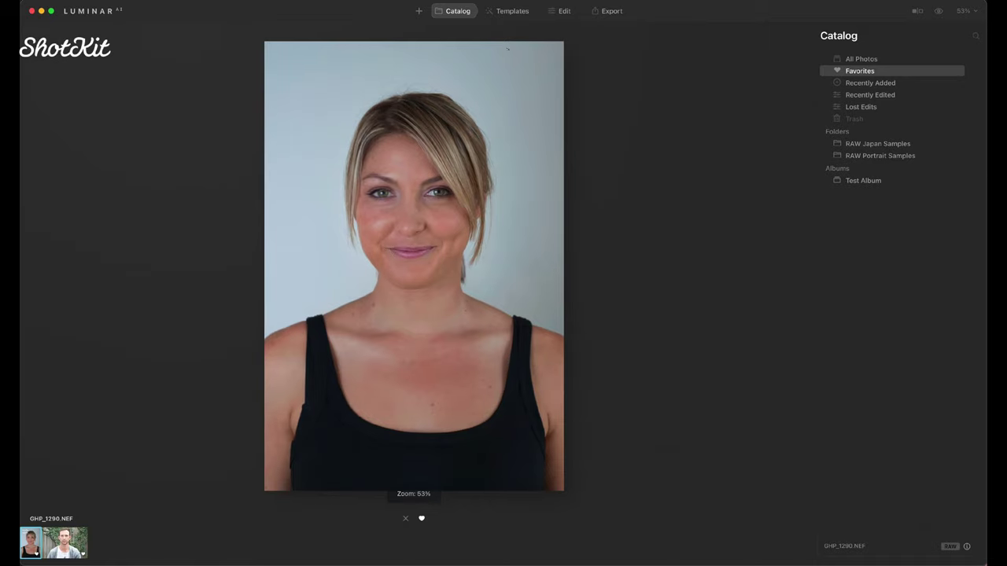
left_click(564, 11)
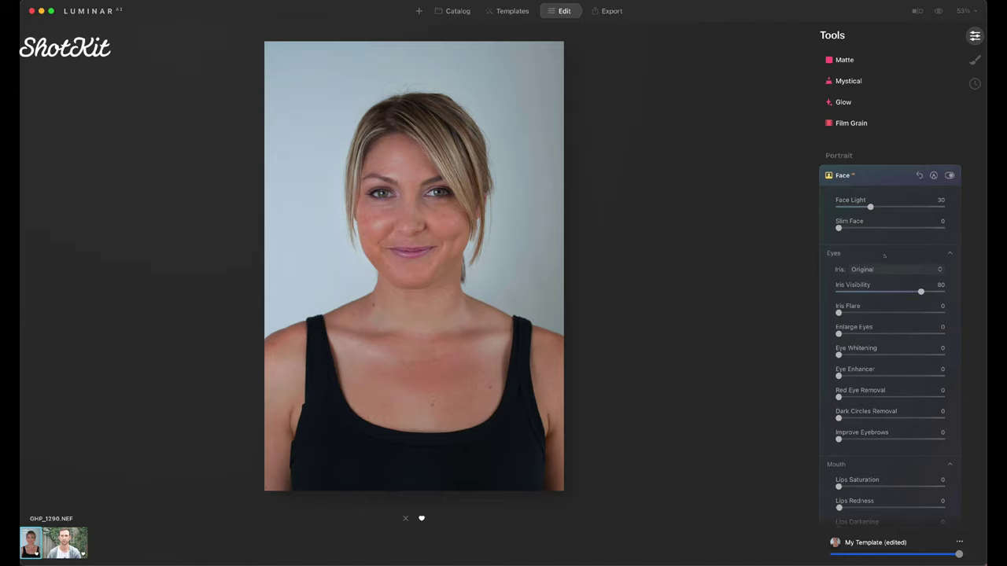
Step: Try Slim Face on the woman's portrait, reset it, and set Face Light to 28
left_click_drag(838, 227, 913, 227)
double_click(883, 233)
left_click(884, 207)
left_click_drag(884, 207, 868, 207)
Step: Set the woman's iris colour to Grey in the Face AI eye settings
left_click(895, 269)
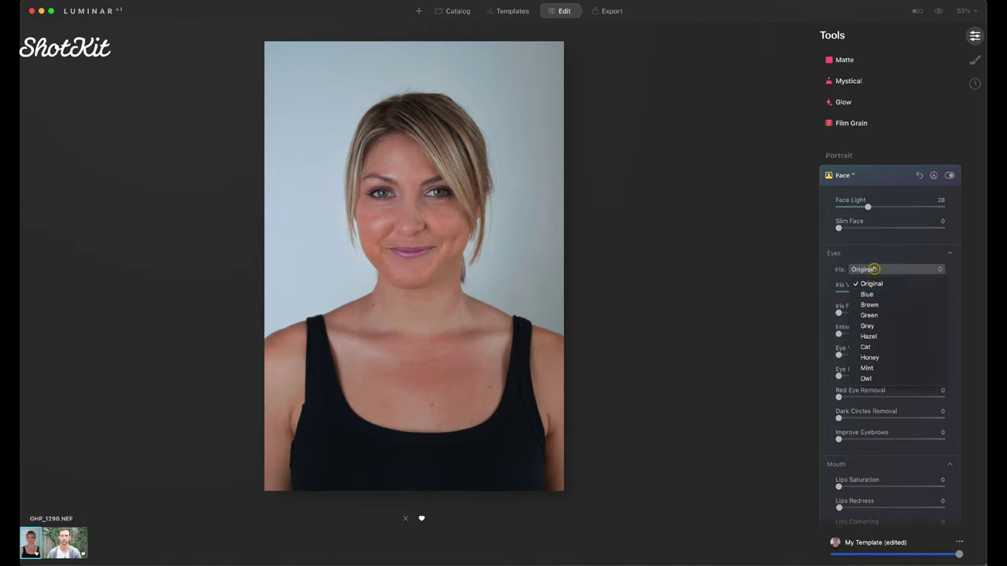
left_click(868, 325)
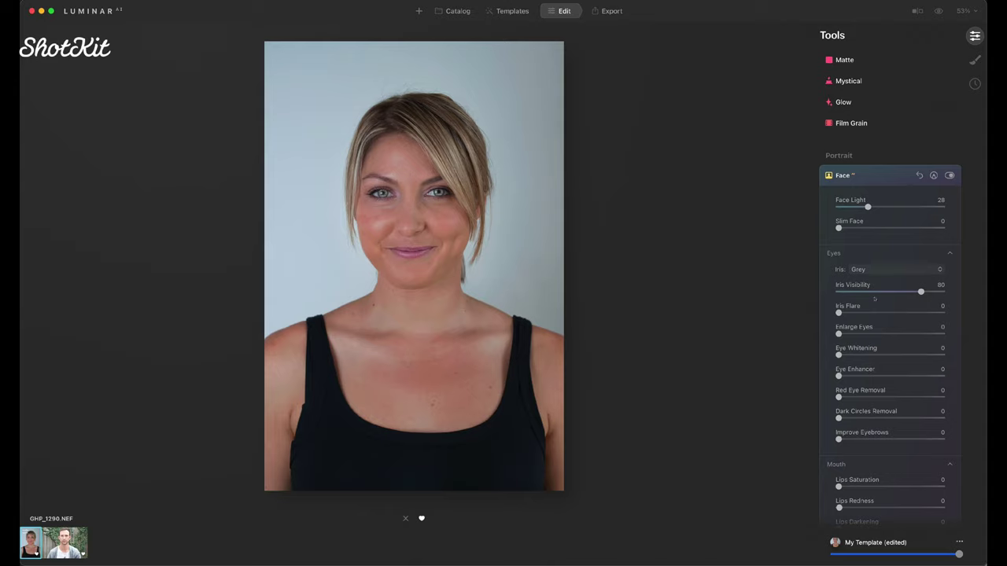
Step: Try increasing Lips Redness in the Face AI mouth settings, and reset it
scroll(874, 299, "down", 1)
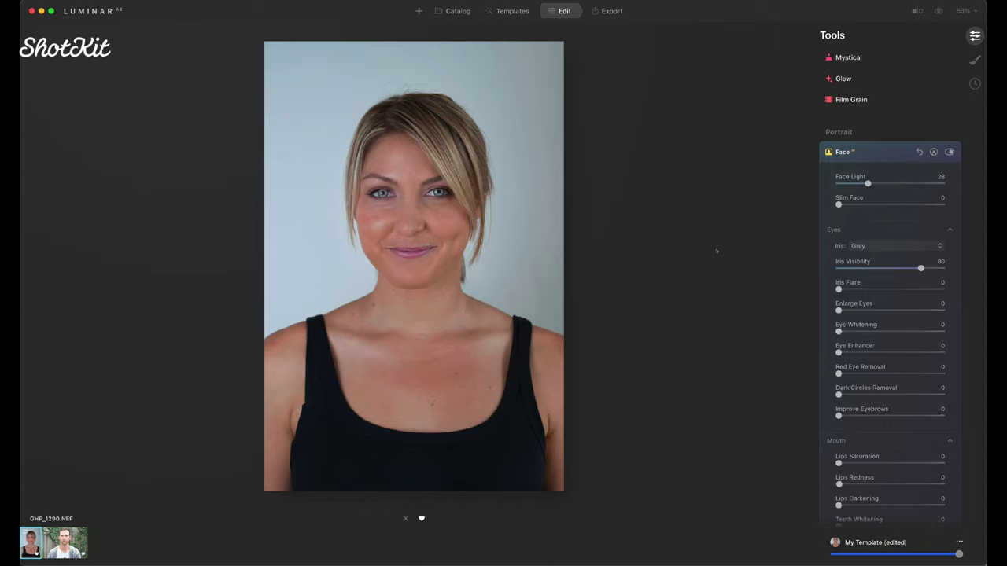
scroll(863, 334, "down", 2)
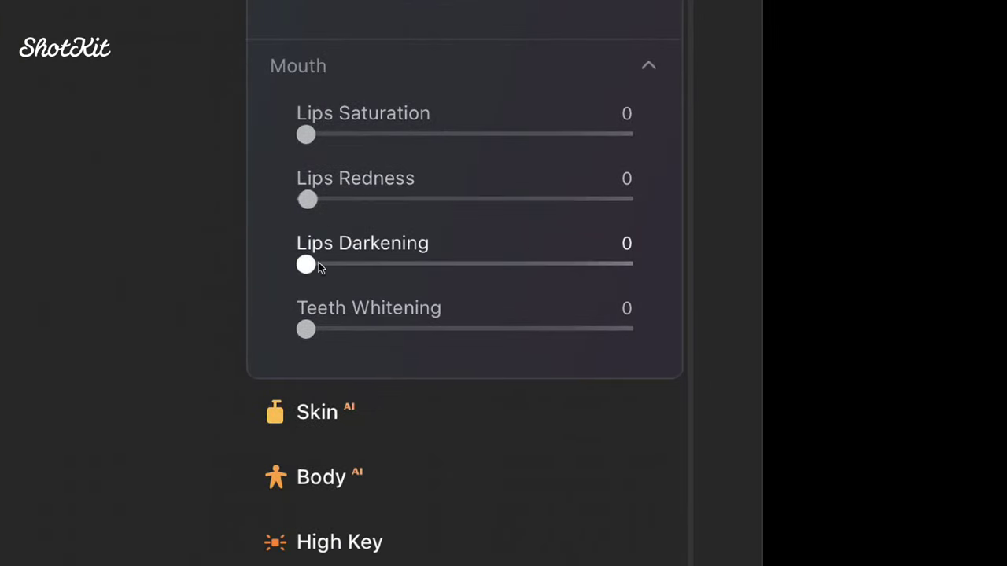
left_click_drag(307, 200, 358, 200)
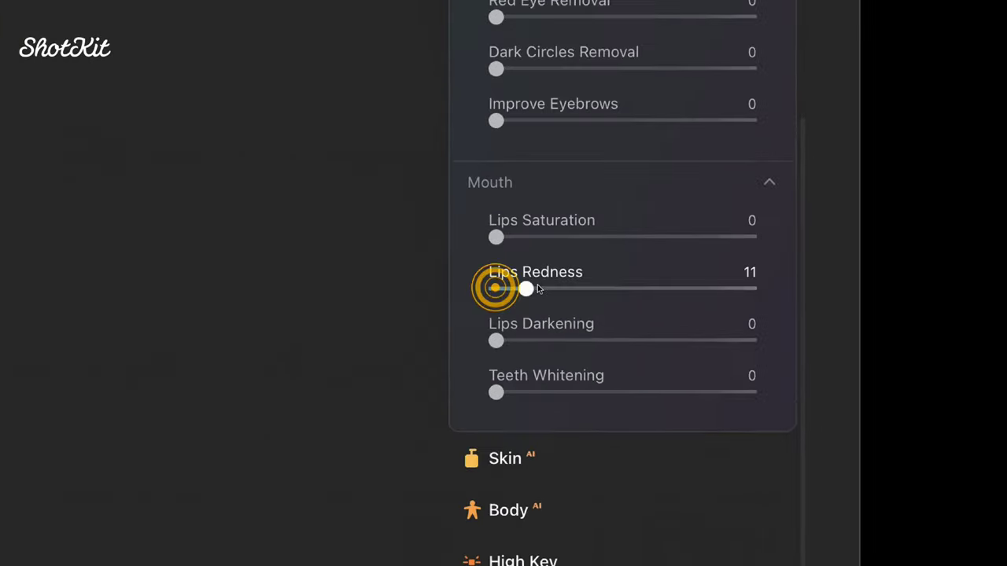
left_click_drag(538, 290, 568, 289)
double_click(555, 289)
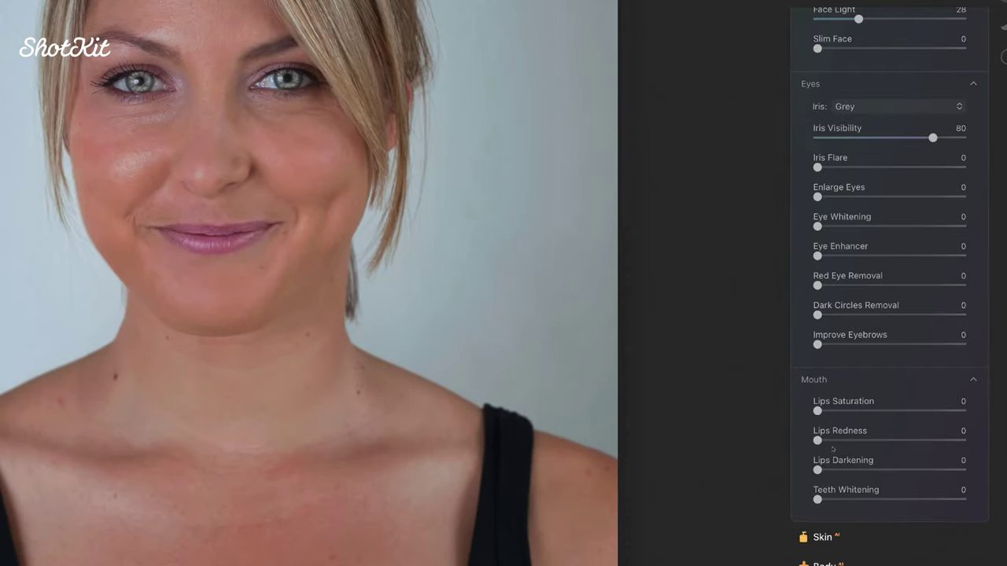
Step: Increase Lips Saturation and Lips Redness on the woman's portrait in the Face AI mouth settings
left_click_drag(817, 439, 817, 470)
left_click_drag(817, 411, 891, 411)
left_click_drag(817, 440, 896, 439)
left_click(313, 272)
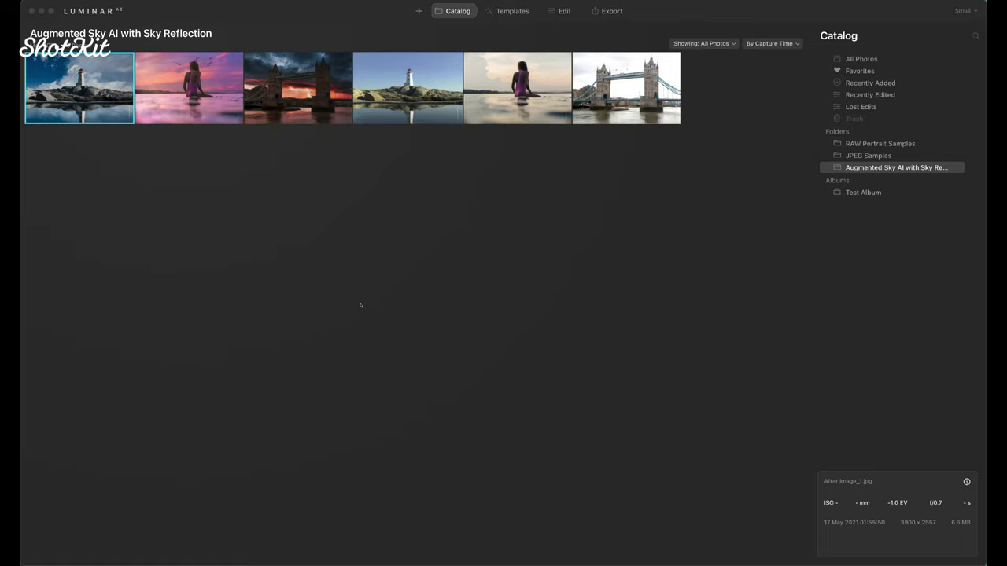
Step: Check the computer's specifications in the About This Mac overview, and close it
left_click(31, 2)
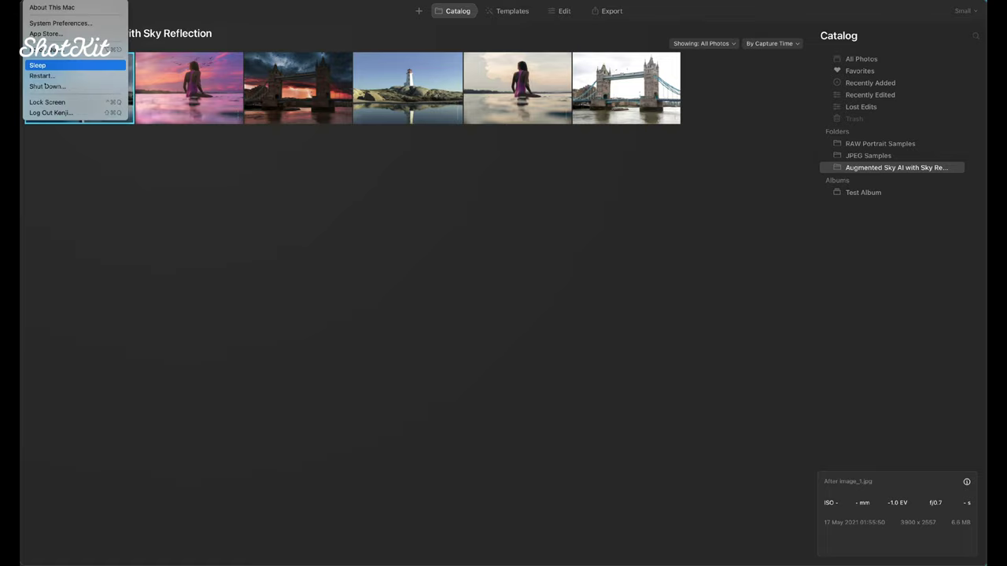
left_click(52, 7)
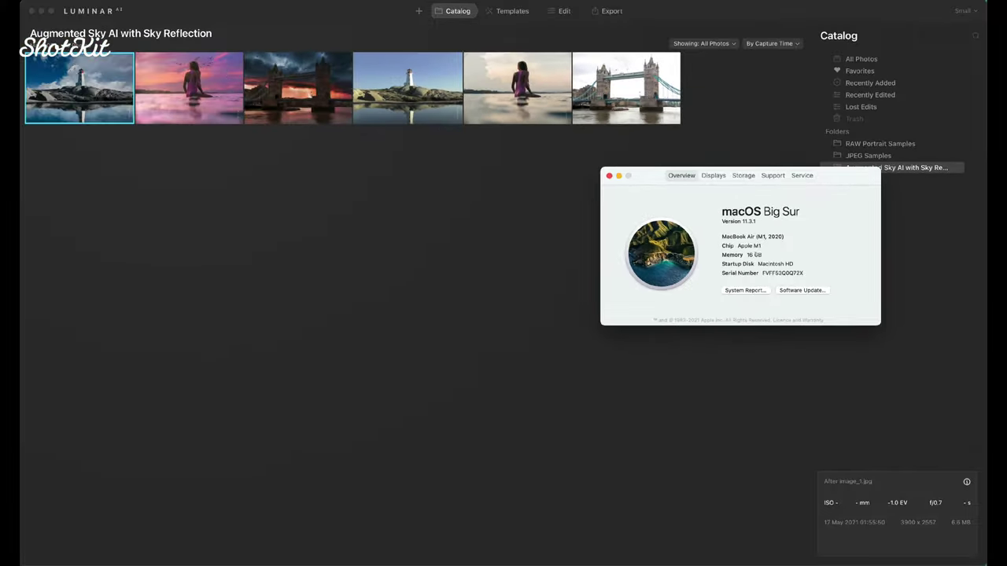
left_click_drag(836, 176, 624, 218)
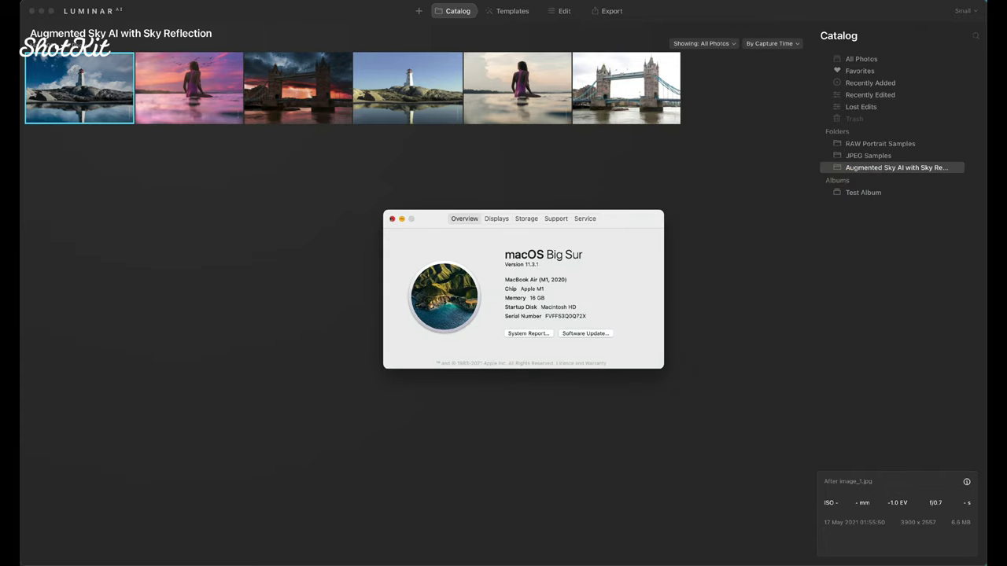
left_click(391, 219)
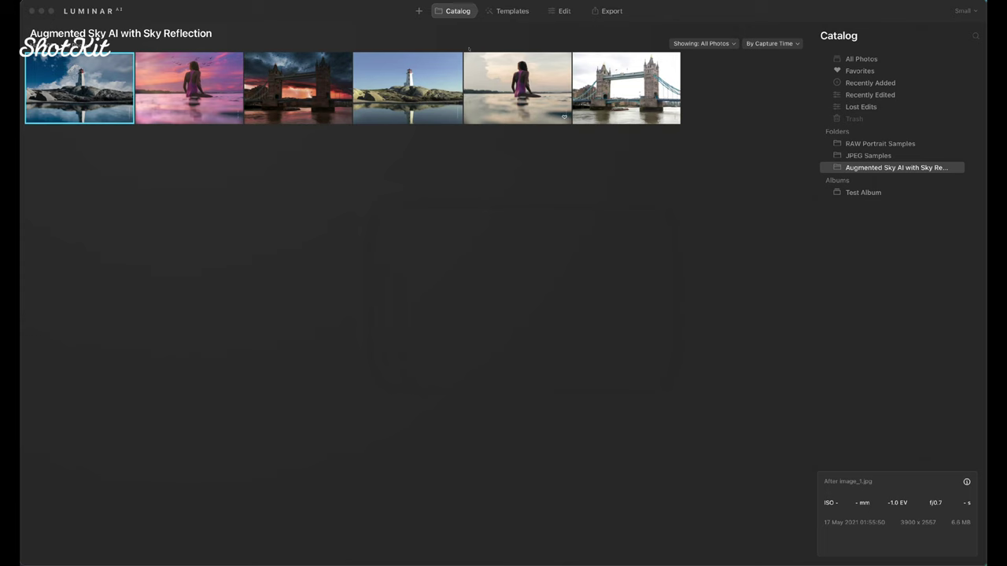
Step: Switch the lighthouse photo between the Templates, Edit and Export workspaces to check loading speed, ending in the Catalog
left_click(512, 11)
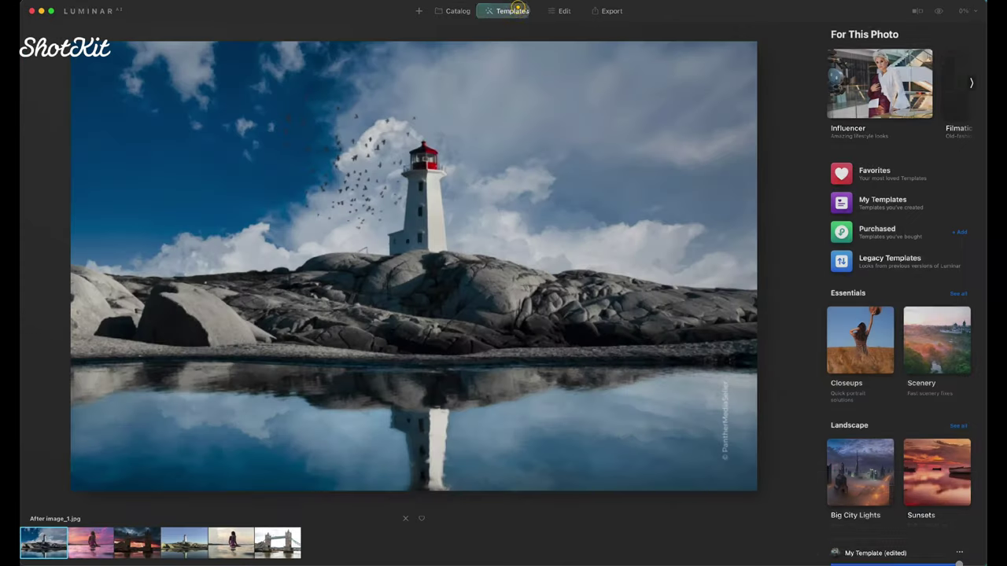
left_click(563, 10)
left_click(606, 11)
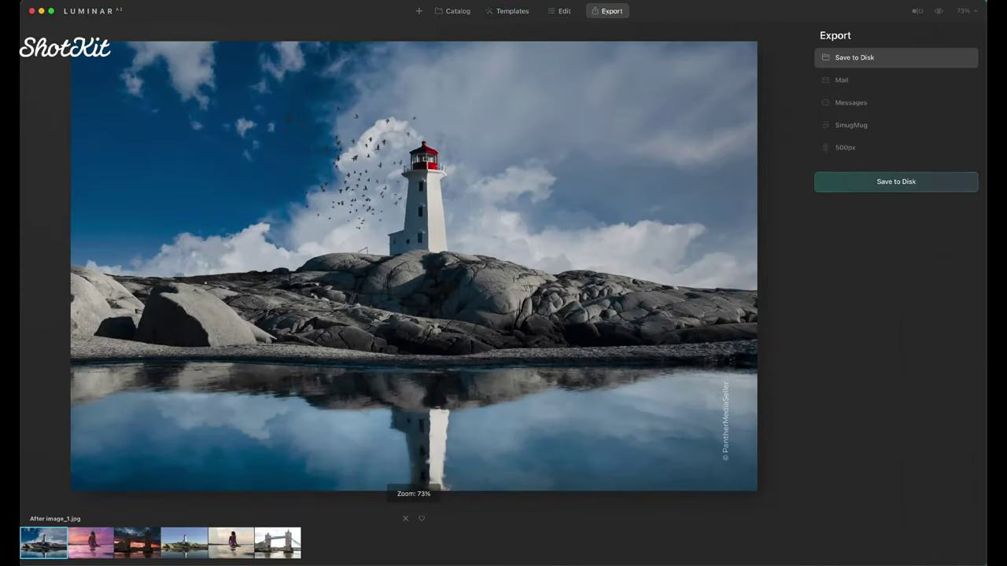
left_click(564, 11)
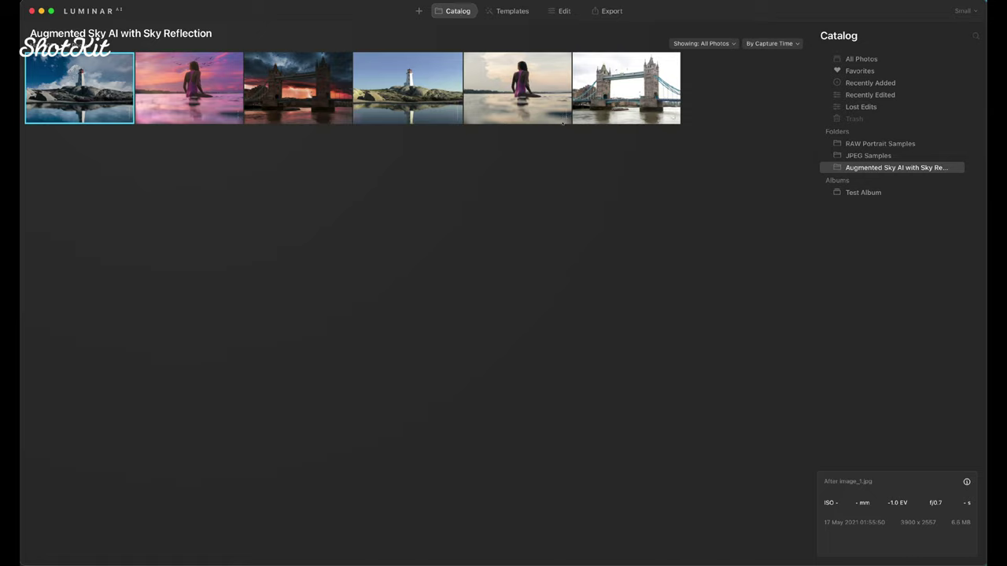
left_click(512, 11)
left_click(564, 11)
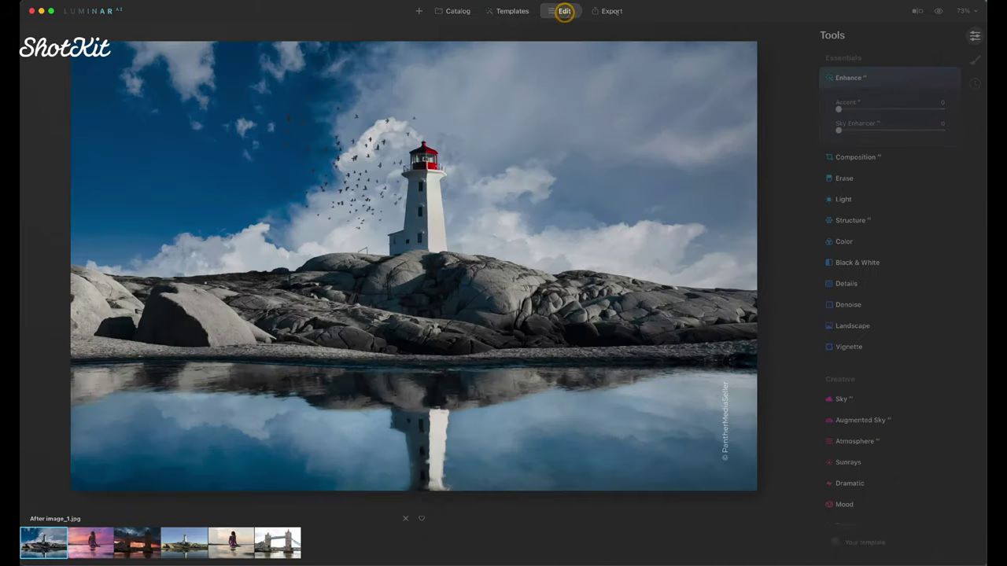
left_click(512, 11)
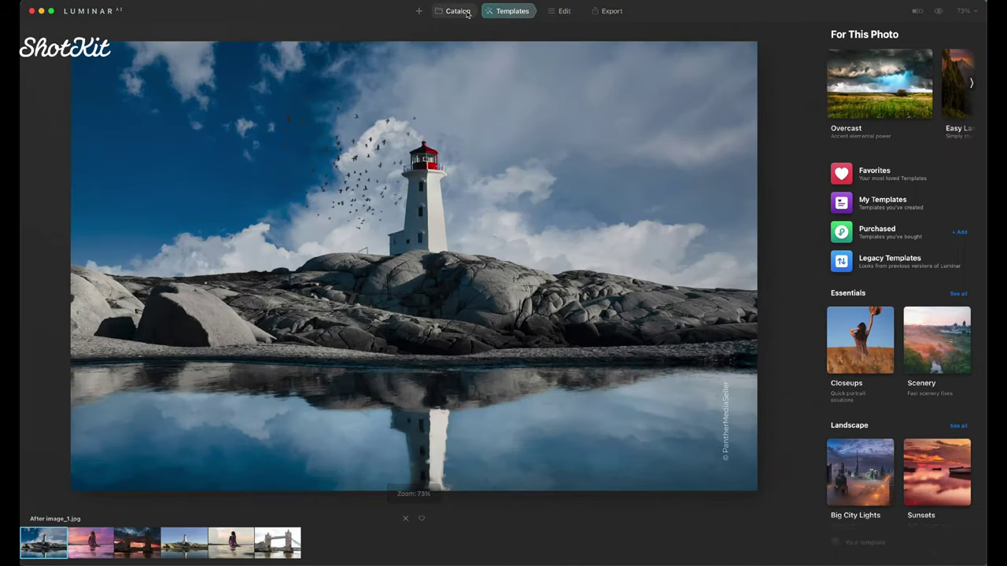
left_click(467, 14)
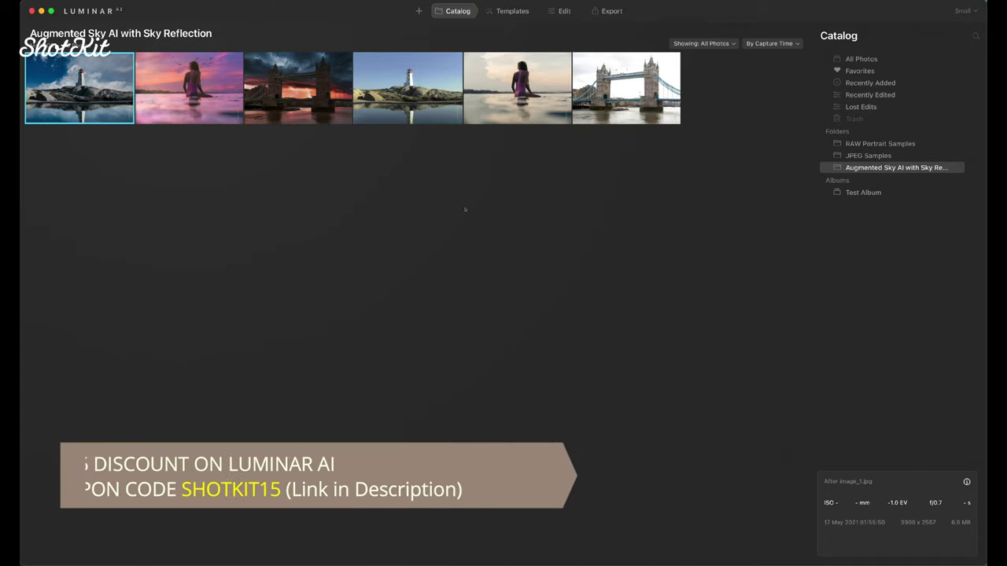
Step: Start adding a folder to the catalog and select RAW Japan Samples in the file chooser
left_click(418, 11)
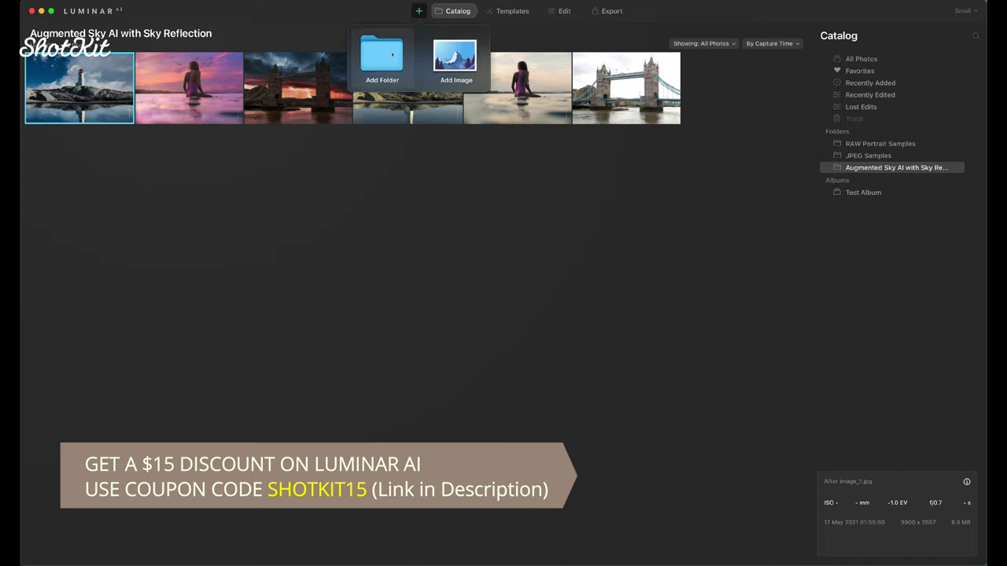
left_click(391, 55)
left_click(834, 208)
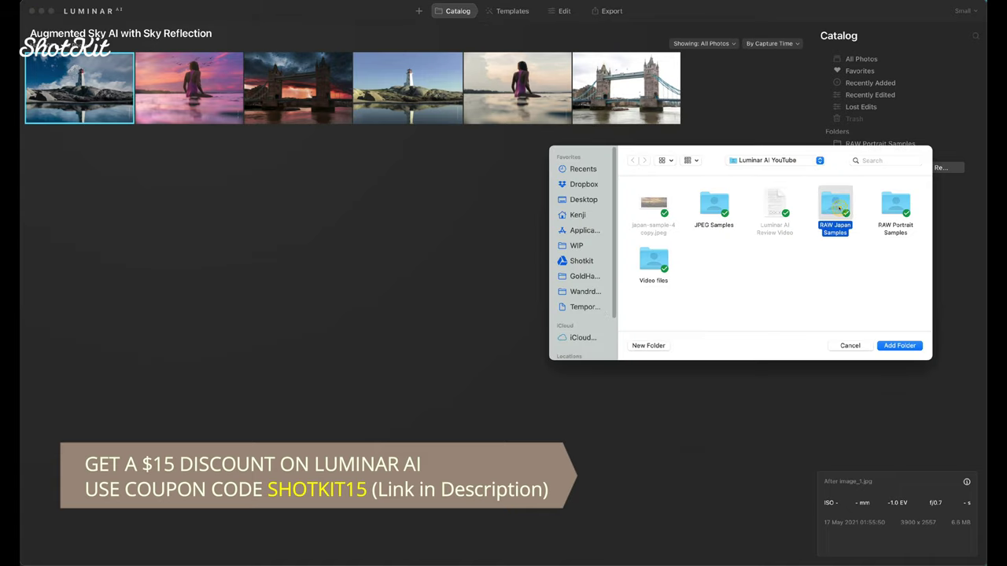
Step: Switch to Finder to check the size of the RAW Japan Samples folder in its info window, and close both windows
key("super+Tab")
key("super+Tab")
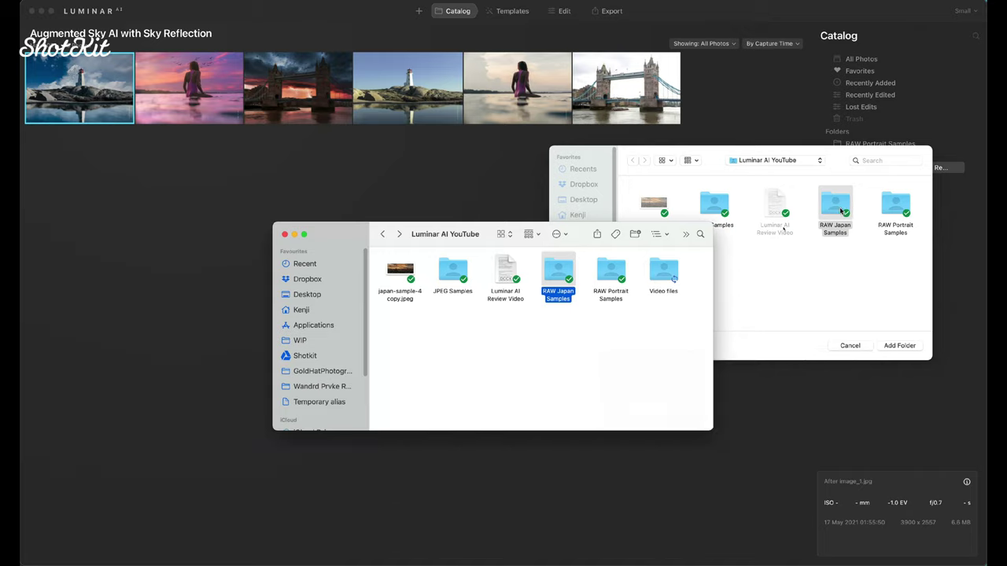
key("super+i")
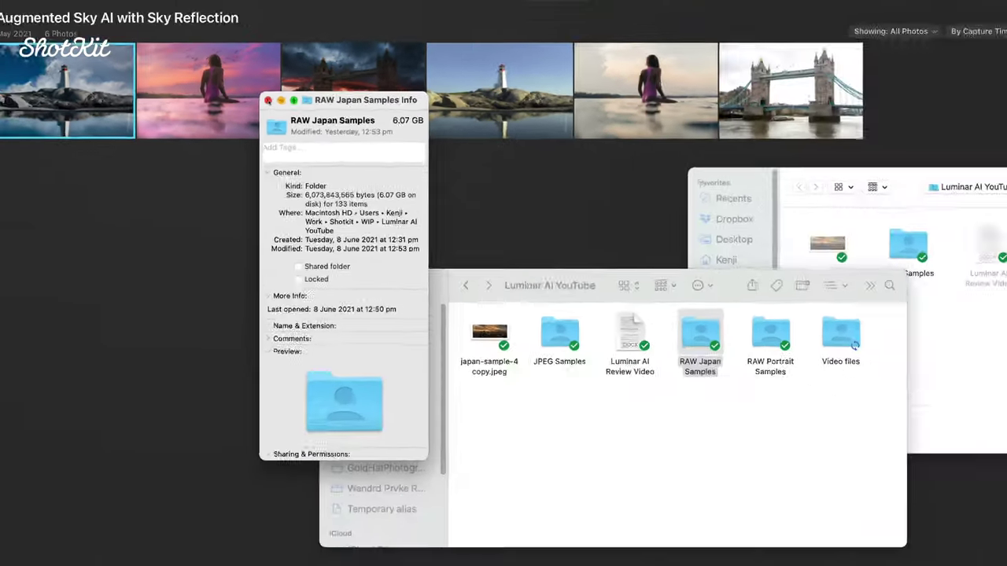
key("super+w")
left_click(285, 234)
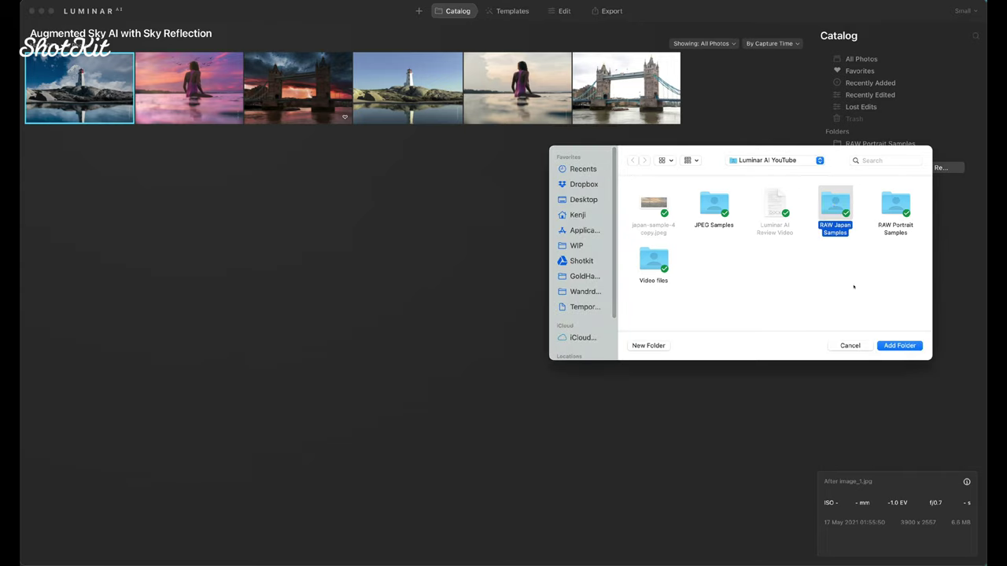
Step: Add the RAW Japan Samples folder to the catalog and browse through its photo thumbnails
left_click(899, 345)
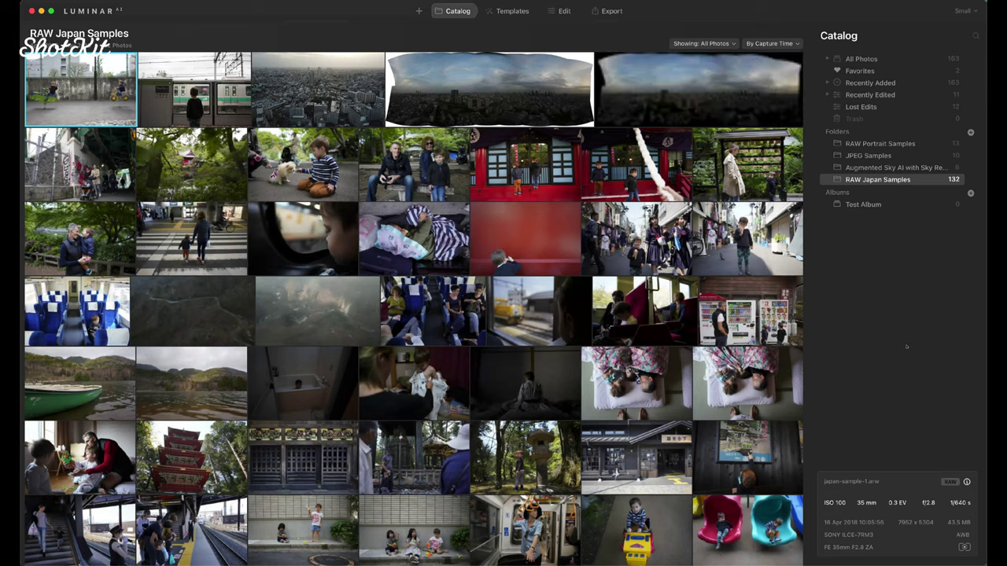
scroll(414, 308, "down", 15)
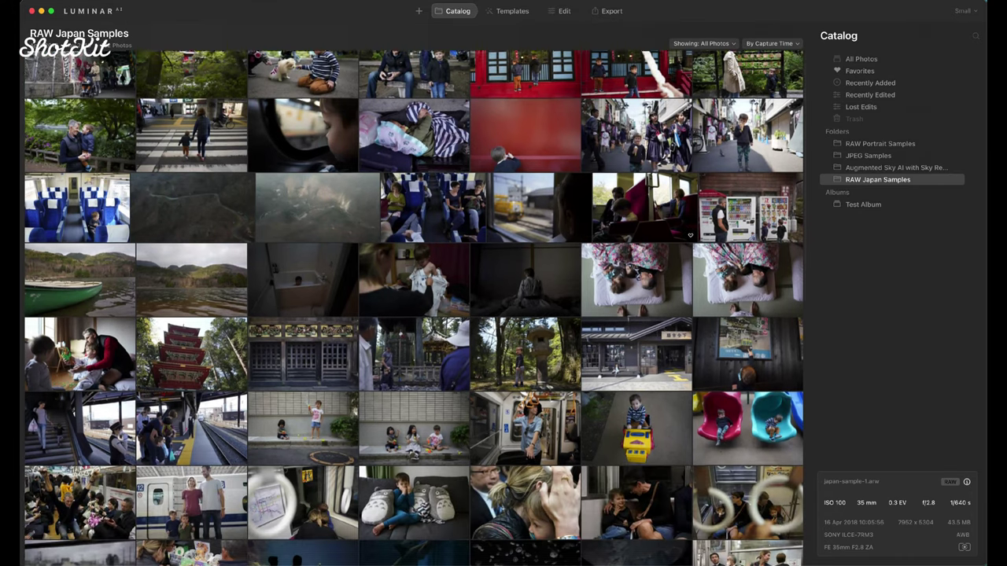
scroll(413, 308, "down", 5)
scroll(414, 309, "up", 20)
scroll(414, 309, "up", 2)
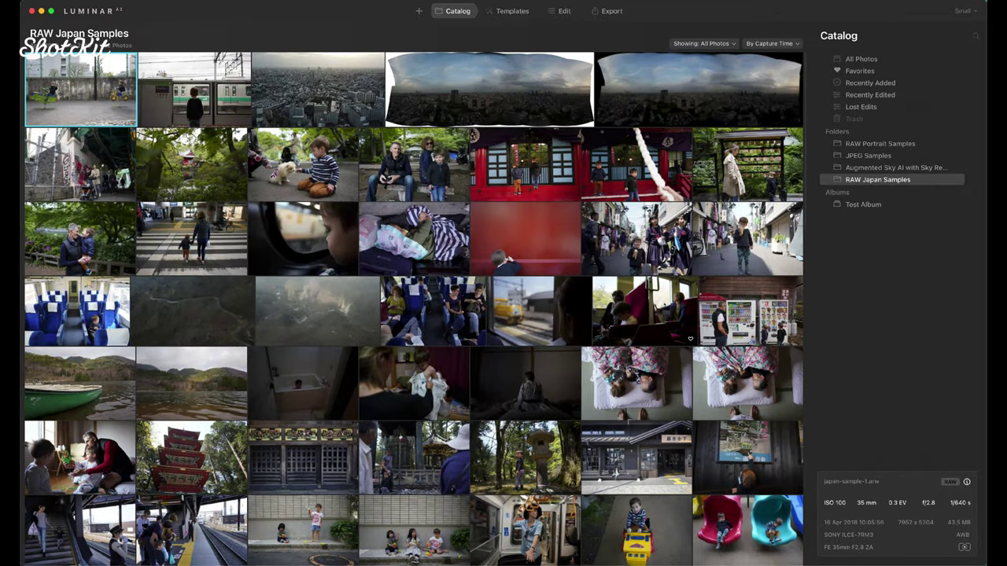
scroll(414, 308, "down", 20)
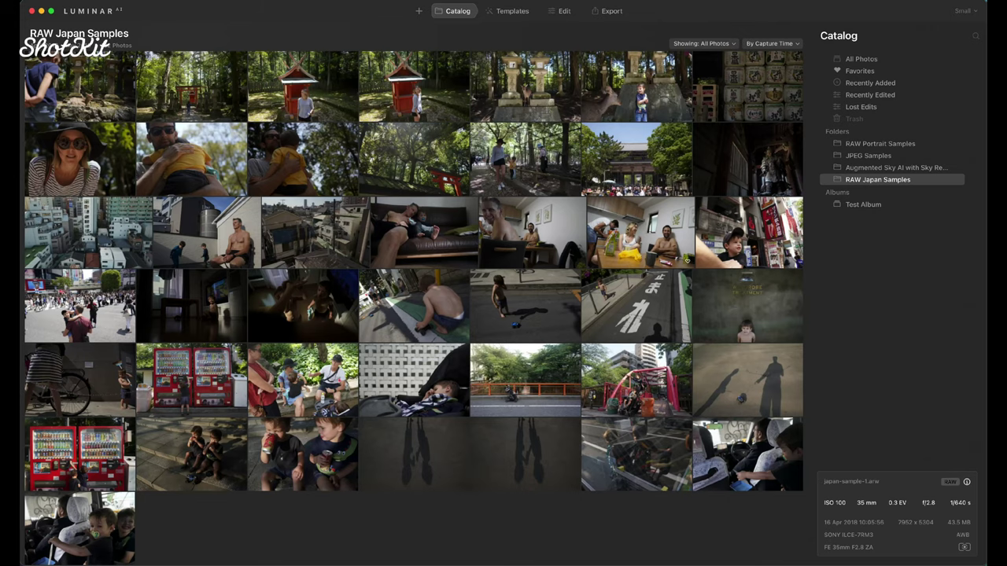
scroll(686, 260, "up", 10)
scroll(413, 308, "up", 15)
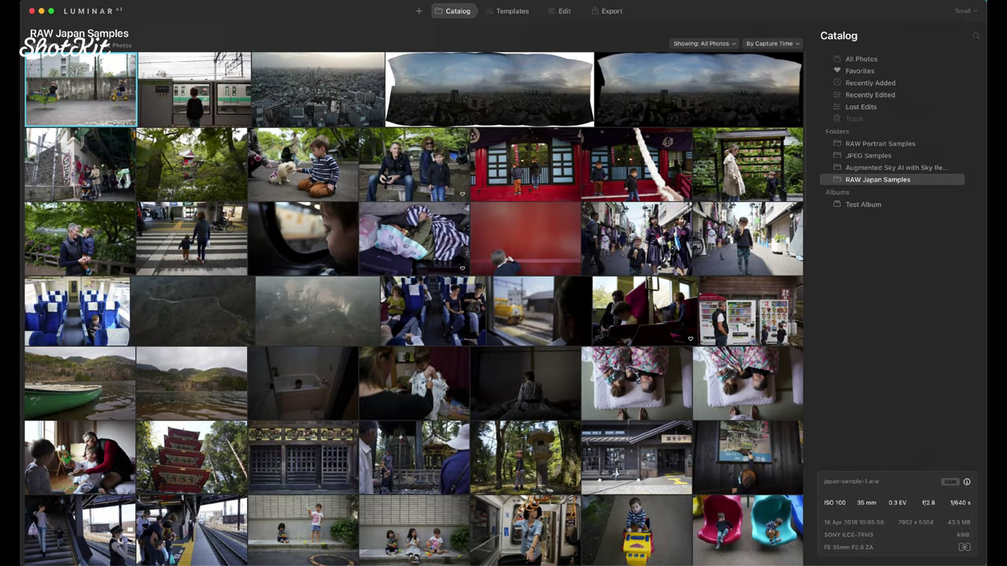
Step: Open the photo of the boy with the small dog in Templates, and view the kayaker photo from Recently Edited
double_click(284, 163)
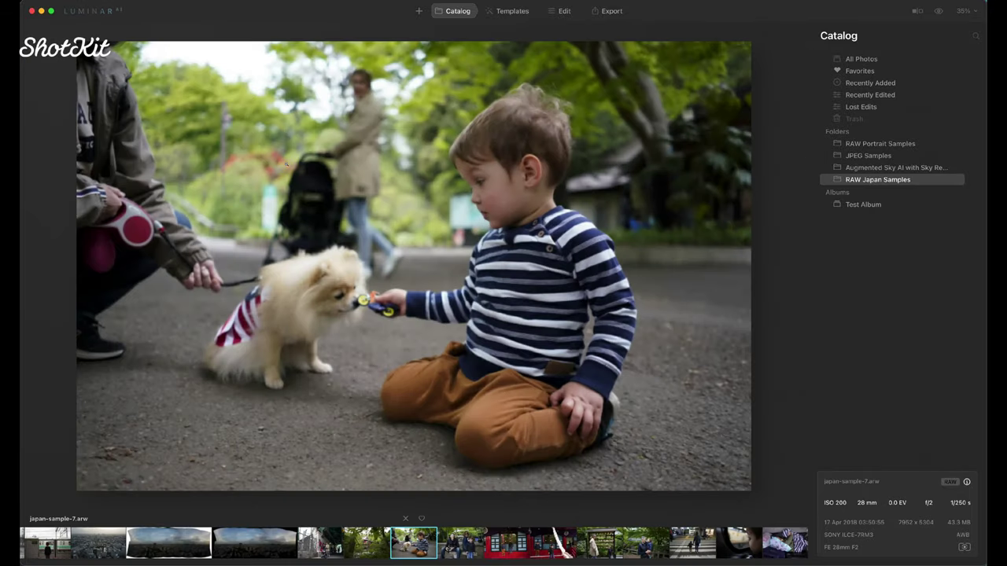
left_click(509, 11)
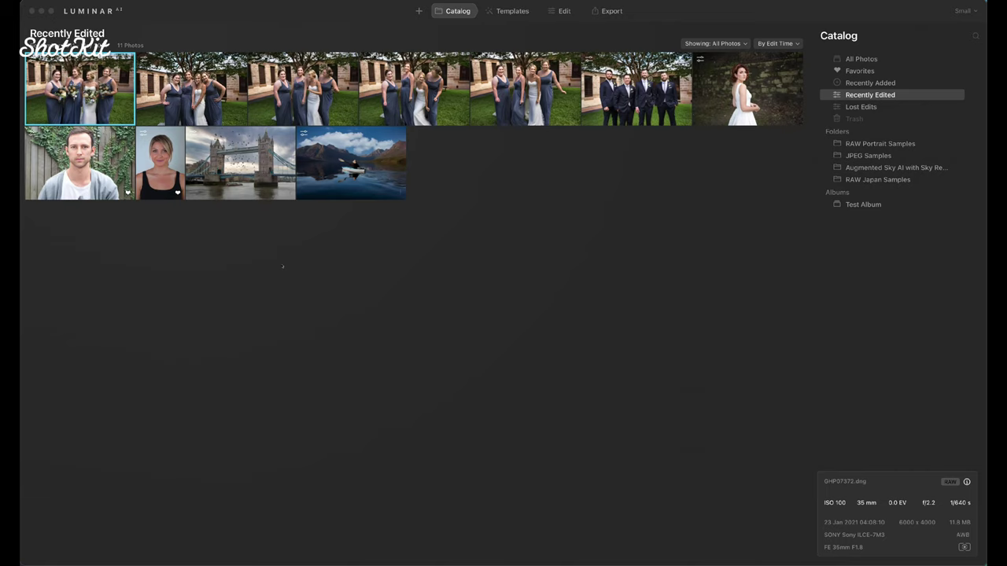
double_click(328, 170)
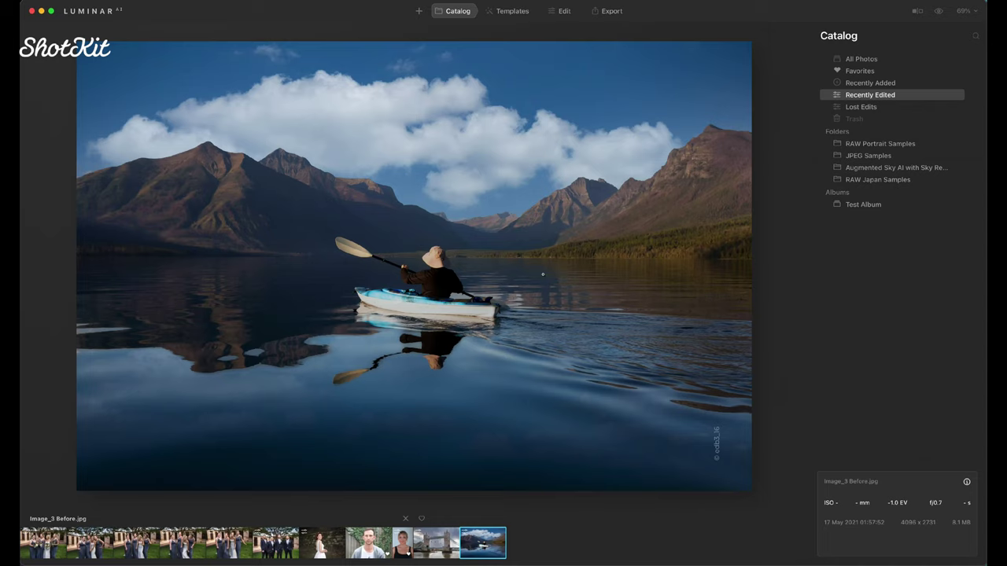
Step: Browse the lighthouse, surfer and bridge photos in the Augmented Sky AI with Sky Reflection folder at full view
left_click(455, 12)
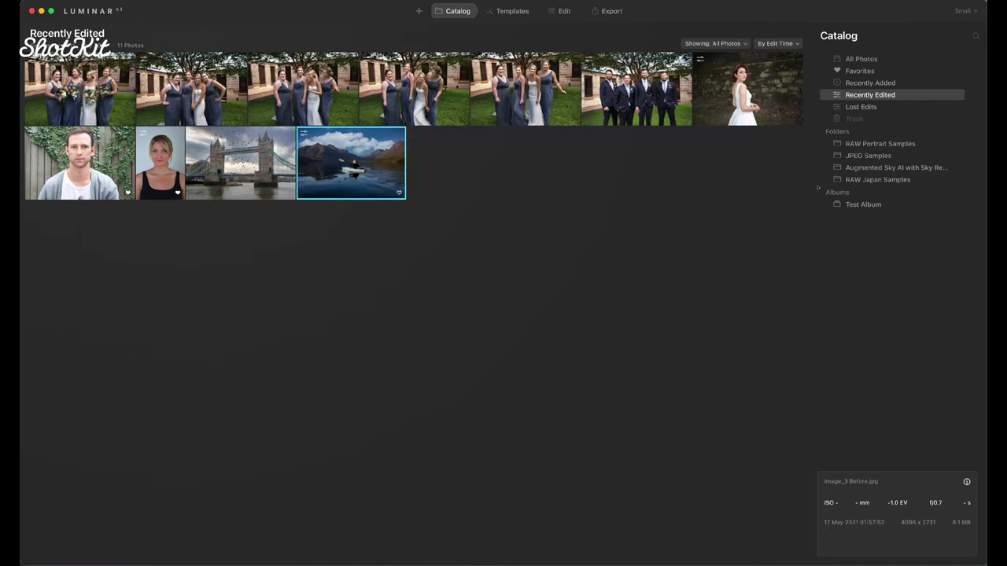
left_click(874, 166)
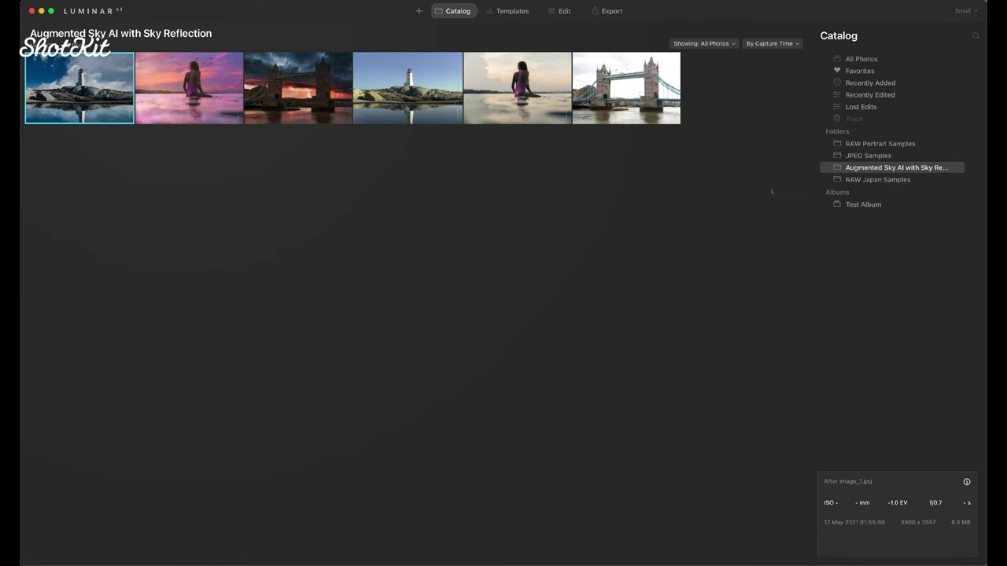
double_click(303, 85)
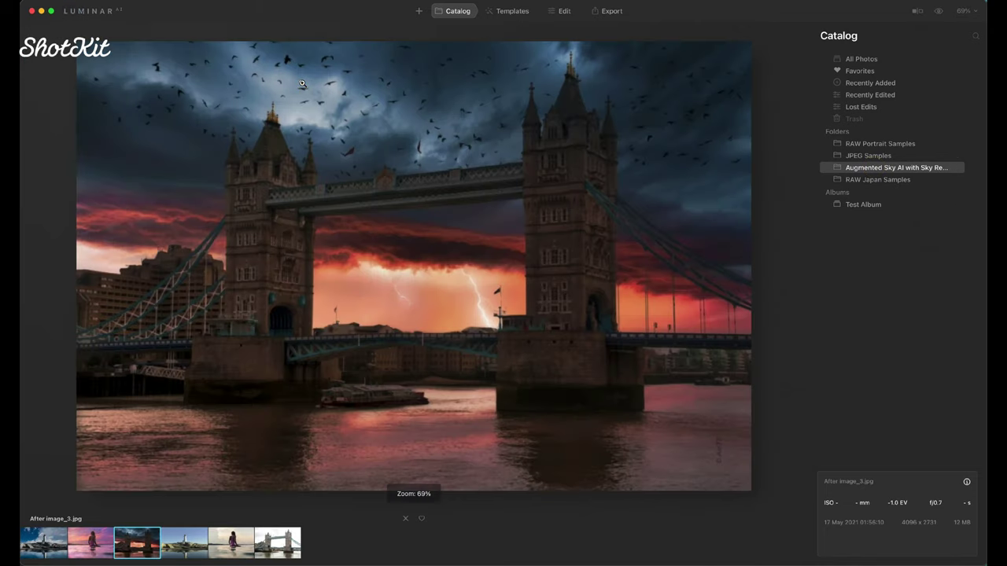
key("Right")
key("Right")
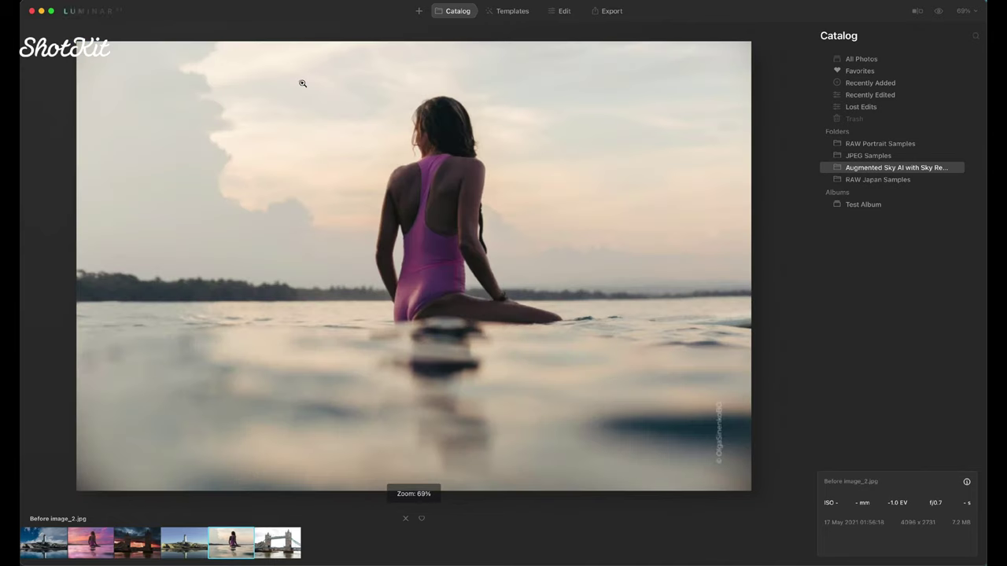
key("Left")
key("Left")
key("Left")
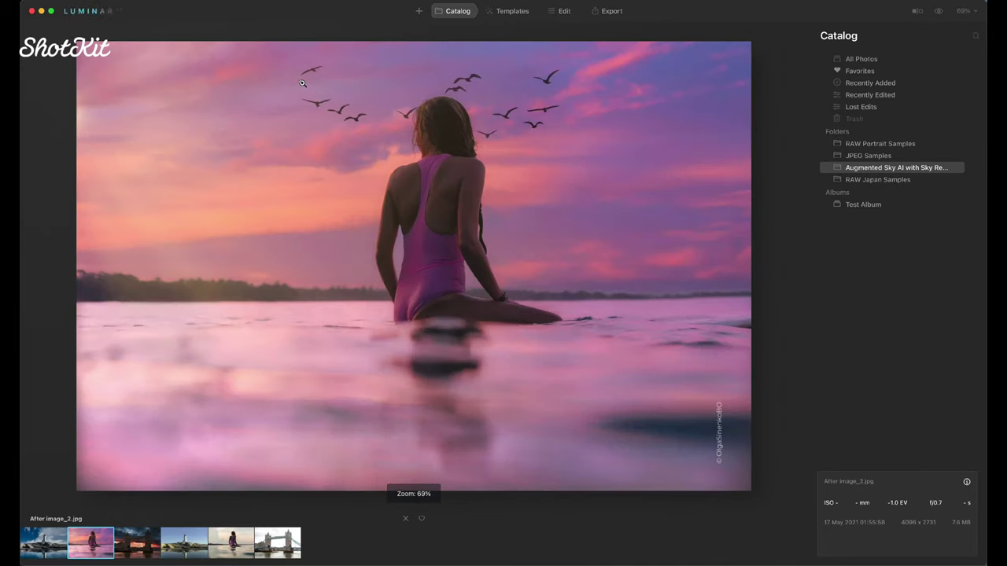
key("Left")
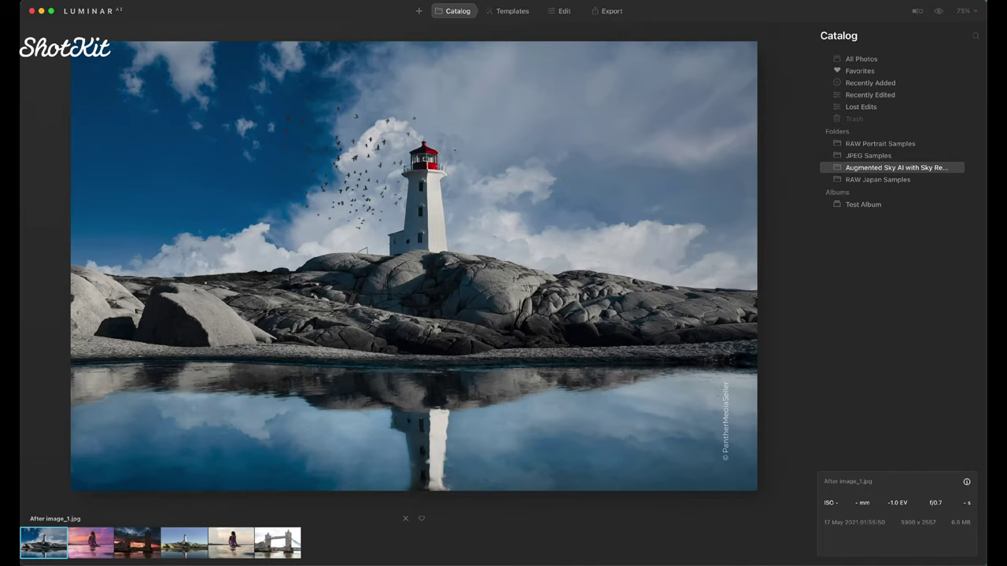
Step: Open the astronaut silhouette photo from the JPEG Samples folder for editing
left_click(456, 12)
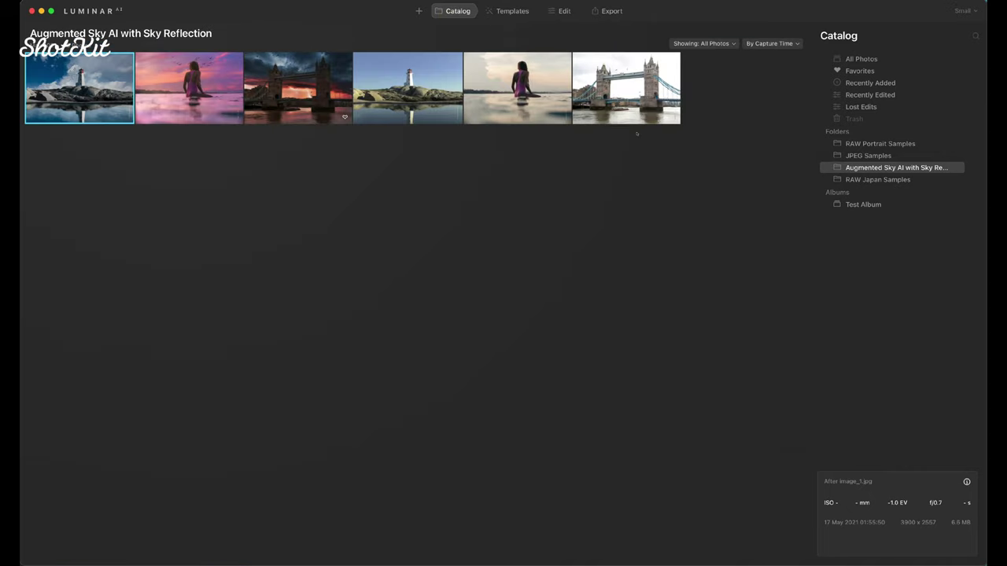
left_click(867, 155)
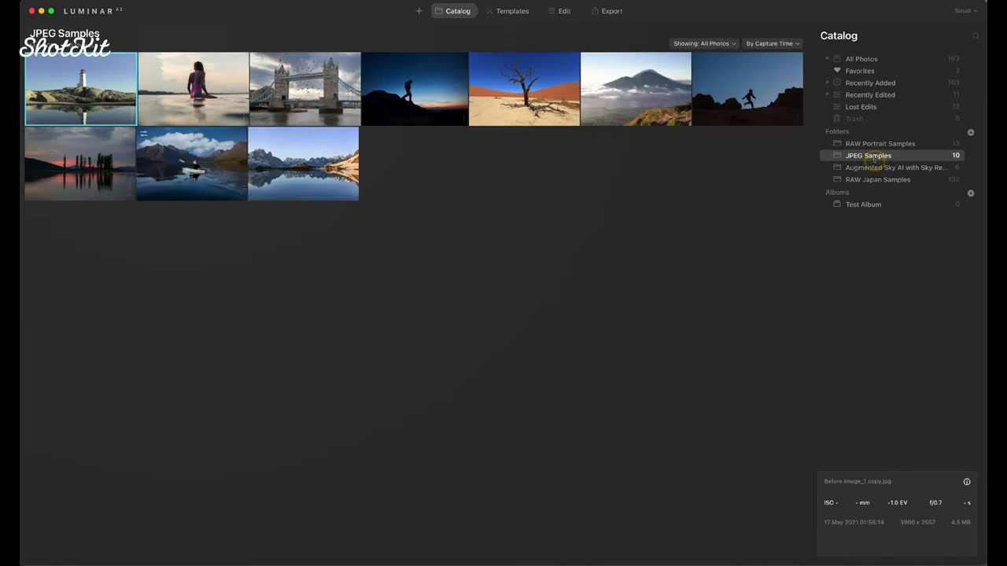
double_click(412, 87)
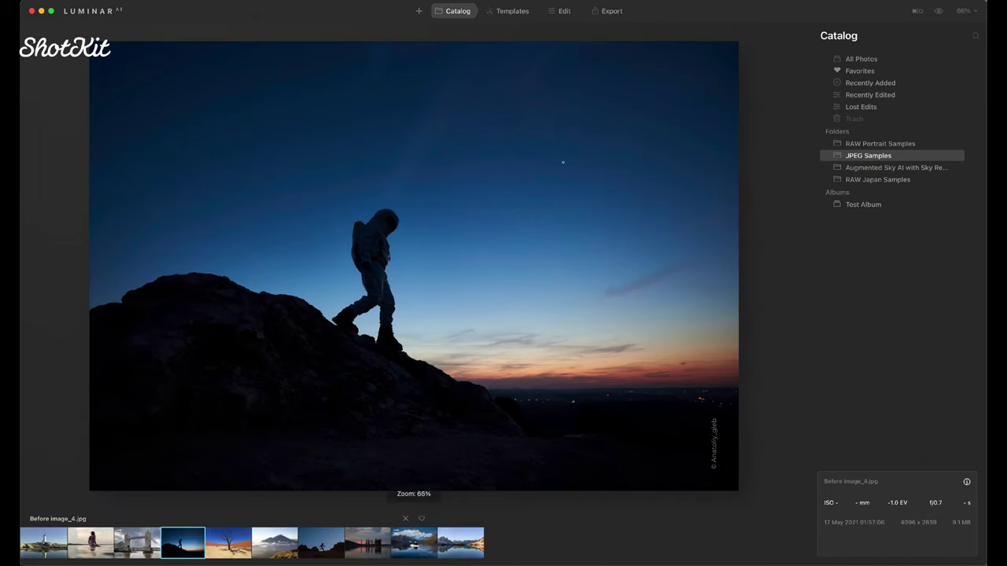
left_click(563, 11)
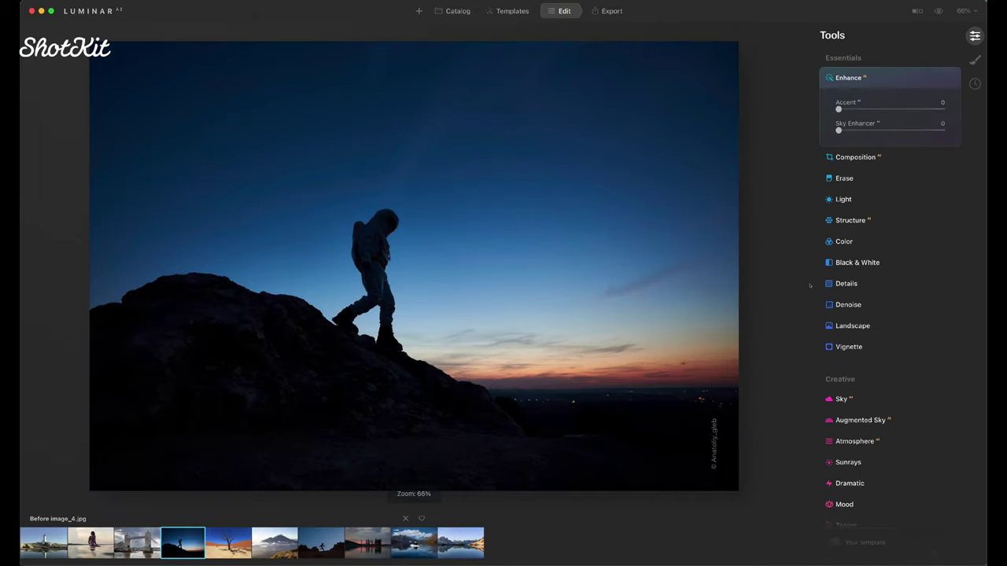
Step: Add the Planet 2 object to the sky behind the astronaut with Augmented Sky
scroll(897, 252, "down", 5)
left_click(870, 290)
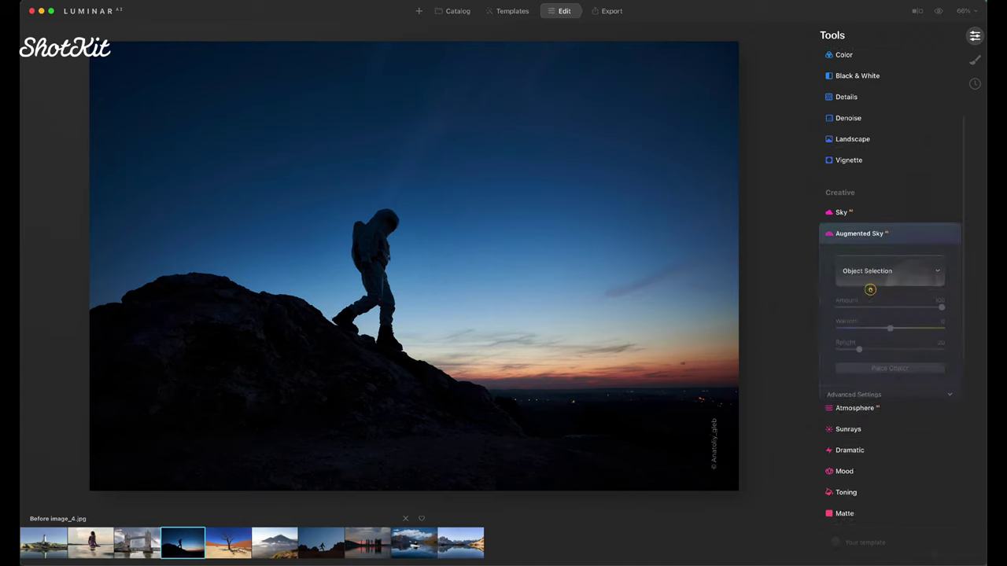
left_click(883, 270)
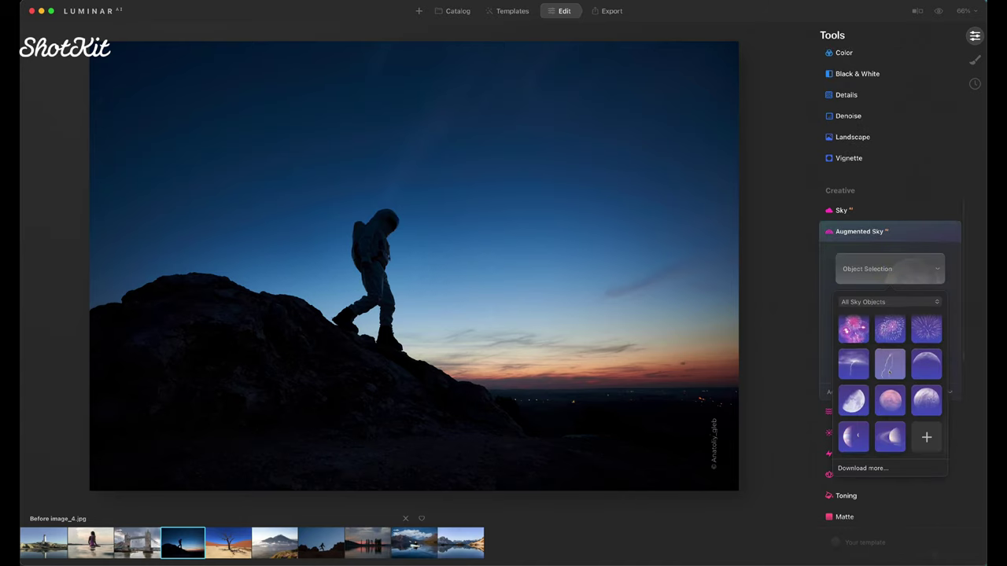
left_click(918, 401)
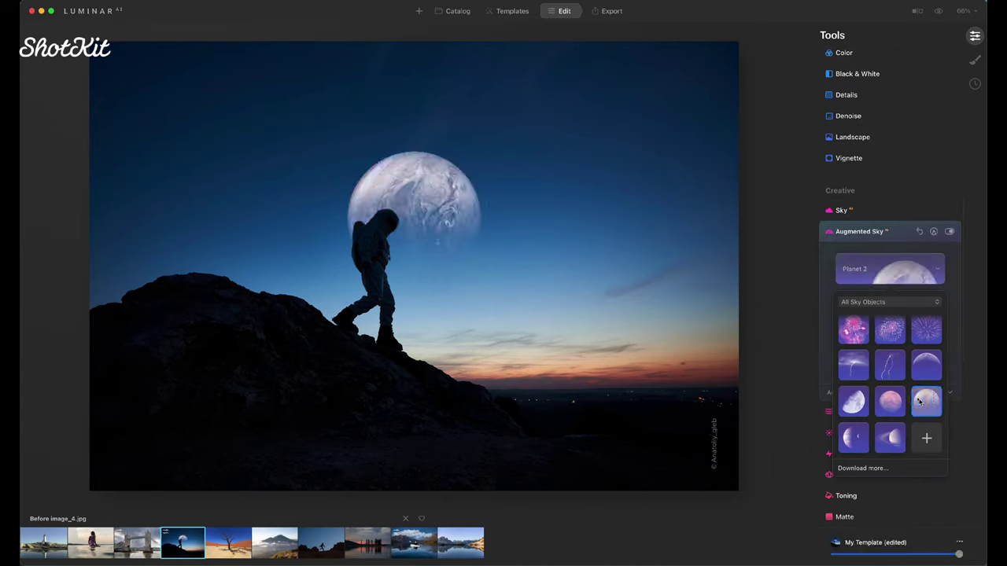
left_click(918, 401)
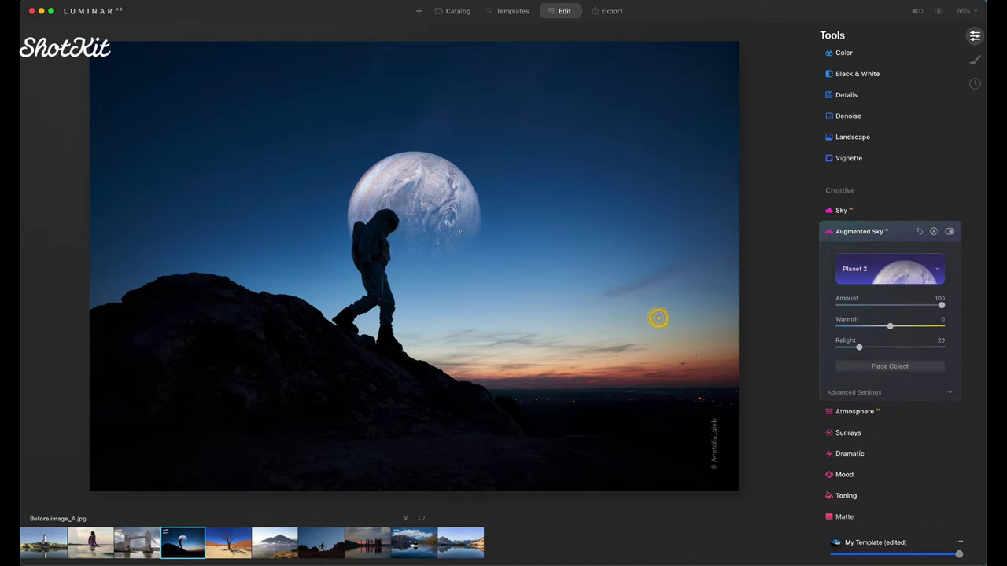
Step: Reposition the planet behind the rocky slope and enlarge it to about twice its size so it surrounds the astronaut
left_click(903, 366)
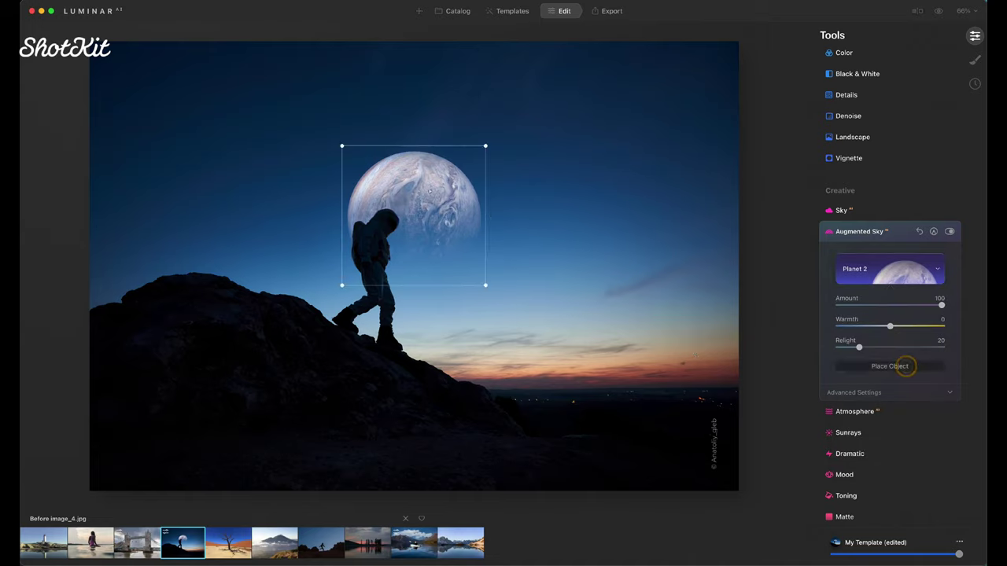
left_click_drag(434, 195, 322, 271)
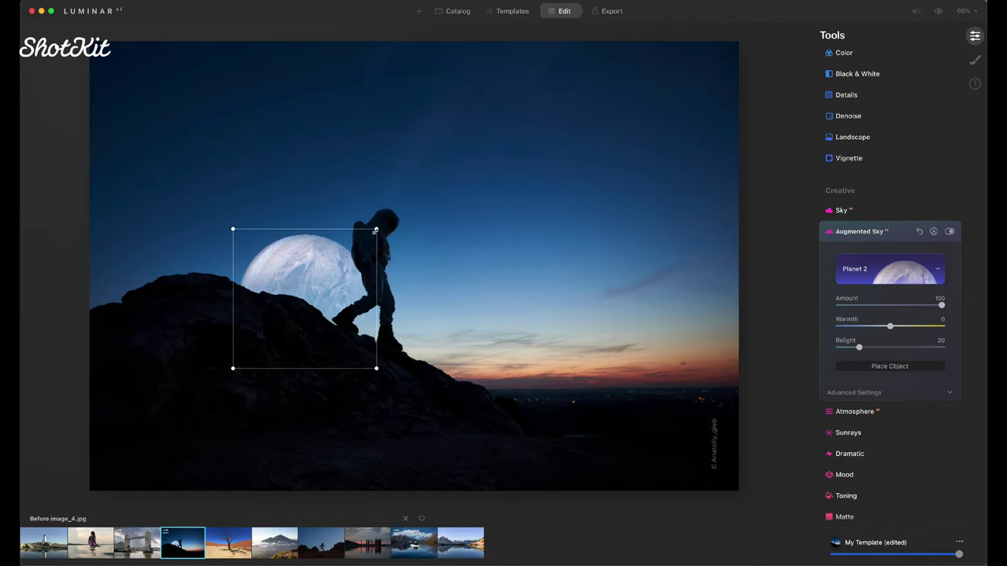
left_click_drag(375, 228, 533, 119)
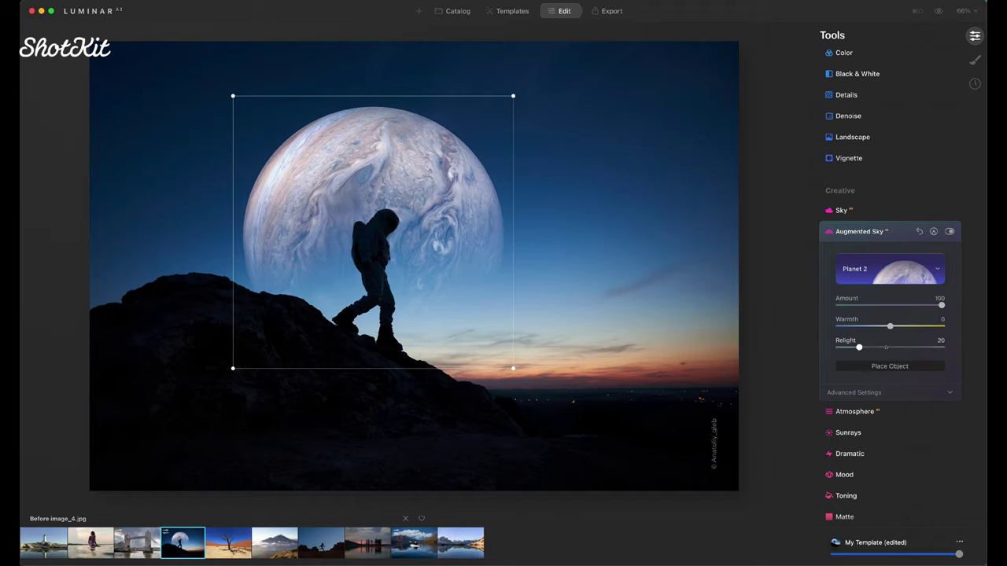
Step: Set the planet's warmth to 37 and its amount to 73, and finish placing the object
left_click(910, 324)
left_click_drag(941, 305, 913, 304)
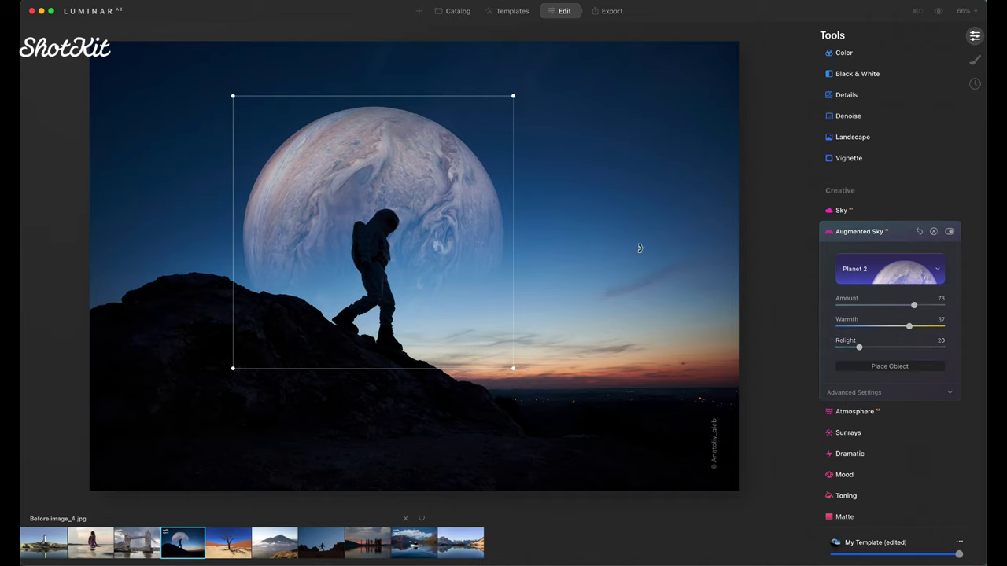
left_click(790, 270)
left_click(887, 365)
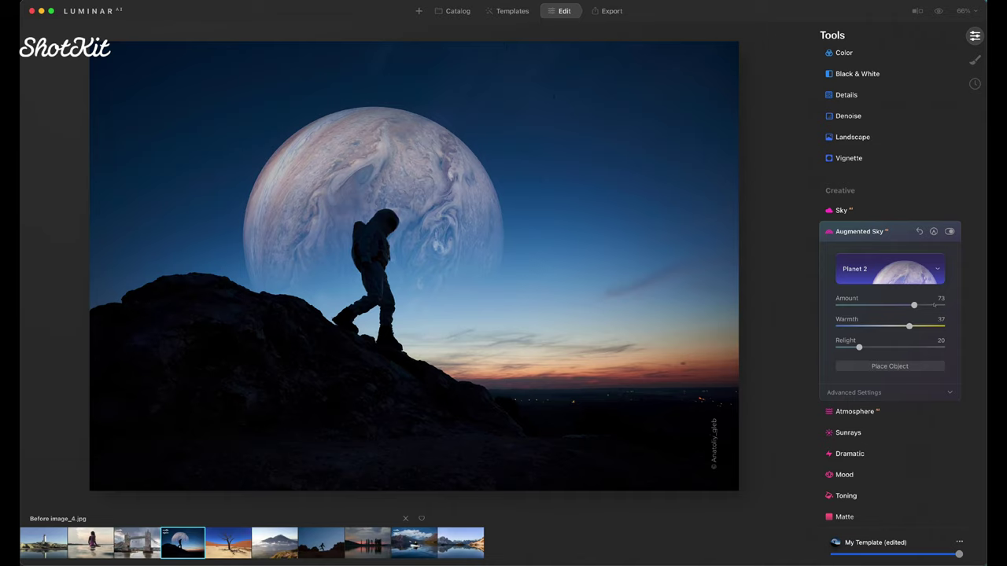
scroll(920, 301, "down", 5)
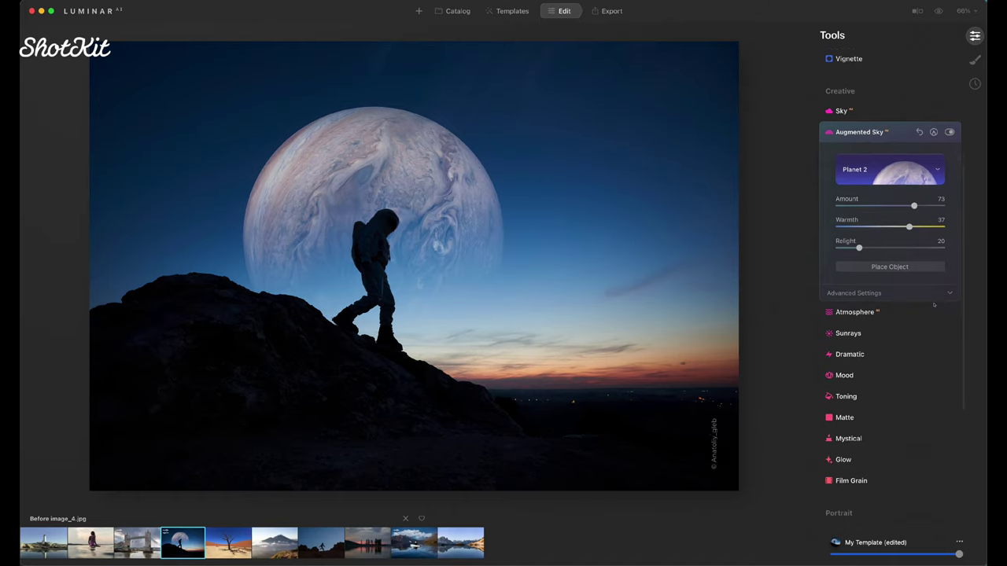
scroll(933, 304, "up", 10)
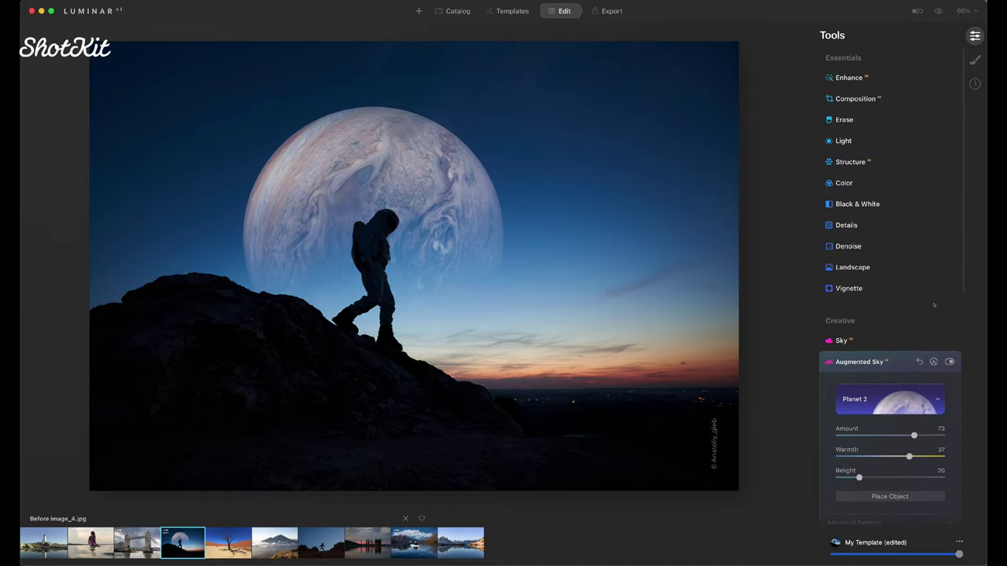
scroll(890, 245, "down", 4)
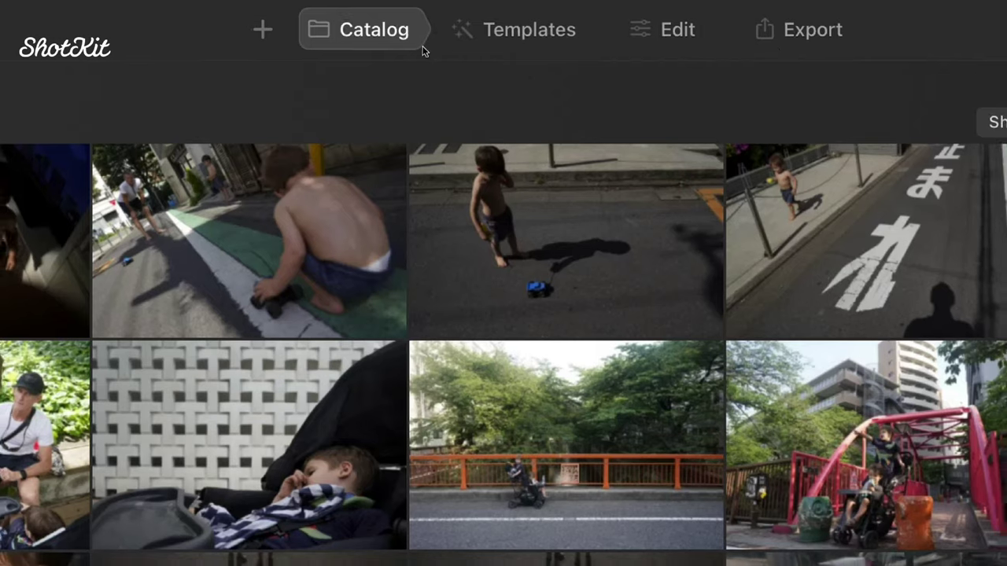
Step: Look through the Catalog, Templates and Edit workspaces and return to the catalog
left_click(373, 27)
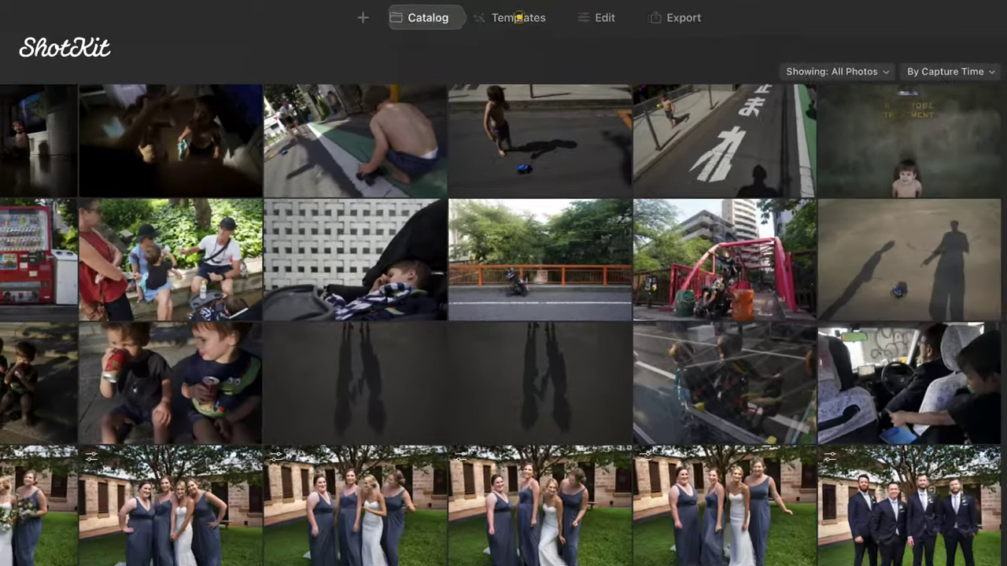
left_click(525, 25)
left_click(564, 11)
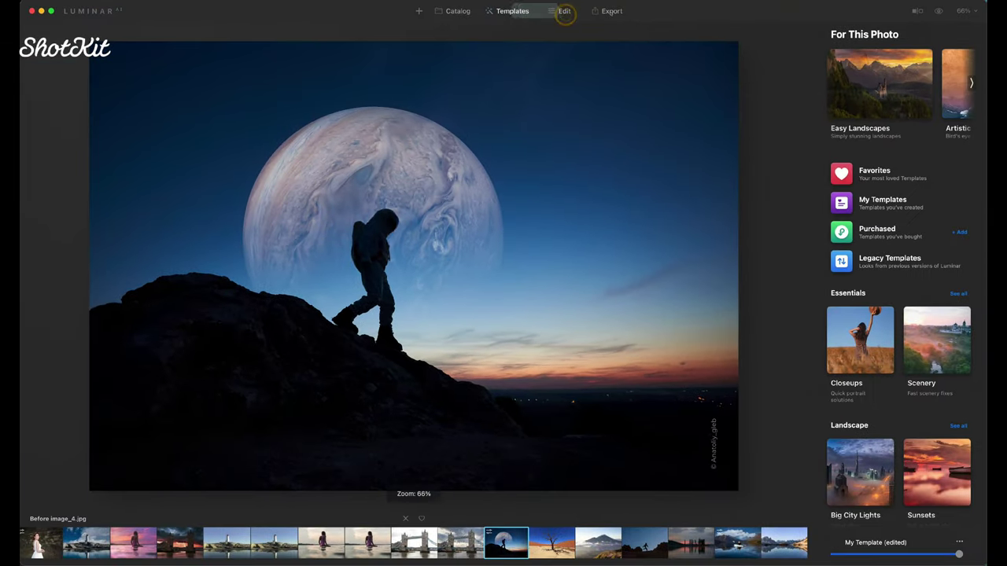
left_click(452, 11)
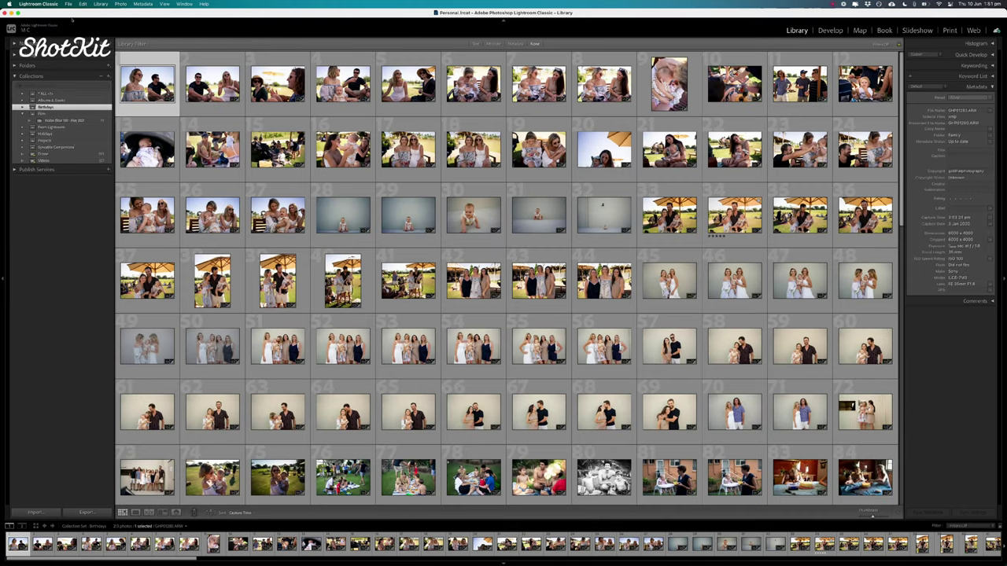
Step: In Lightroom Classic, open the import window and go through the Copy, Copy as DNG, Move and Add options
left_click(69, 4)
left_click(102, 42)
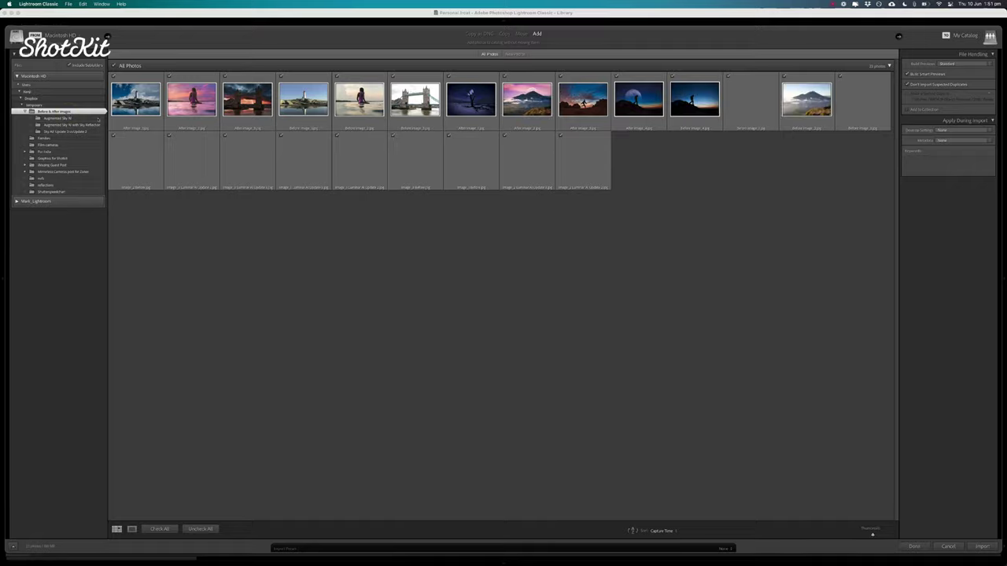
left_click(503, 33)
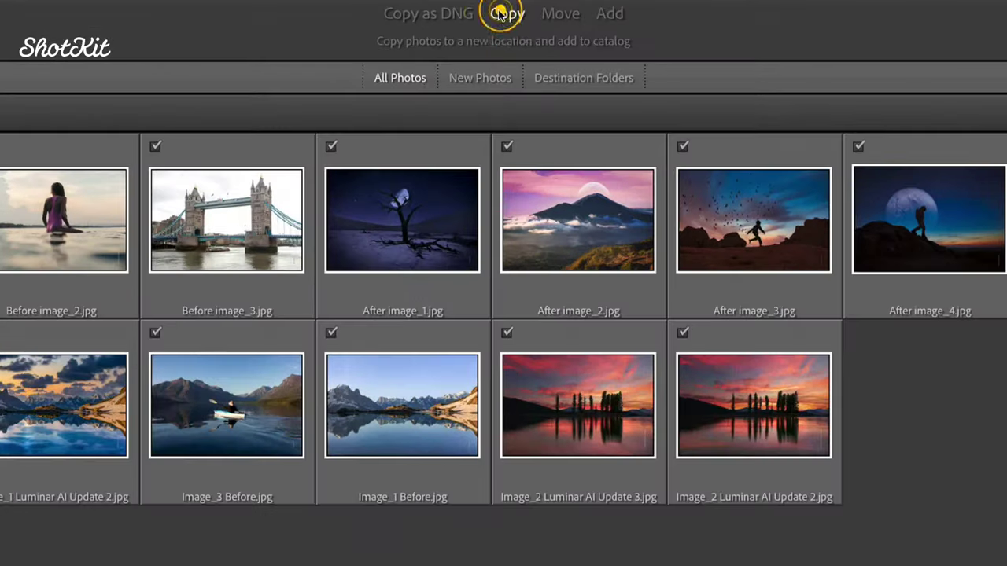
left_click(438, 15)
left_click(555, 14)
left_click(598, 16)
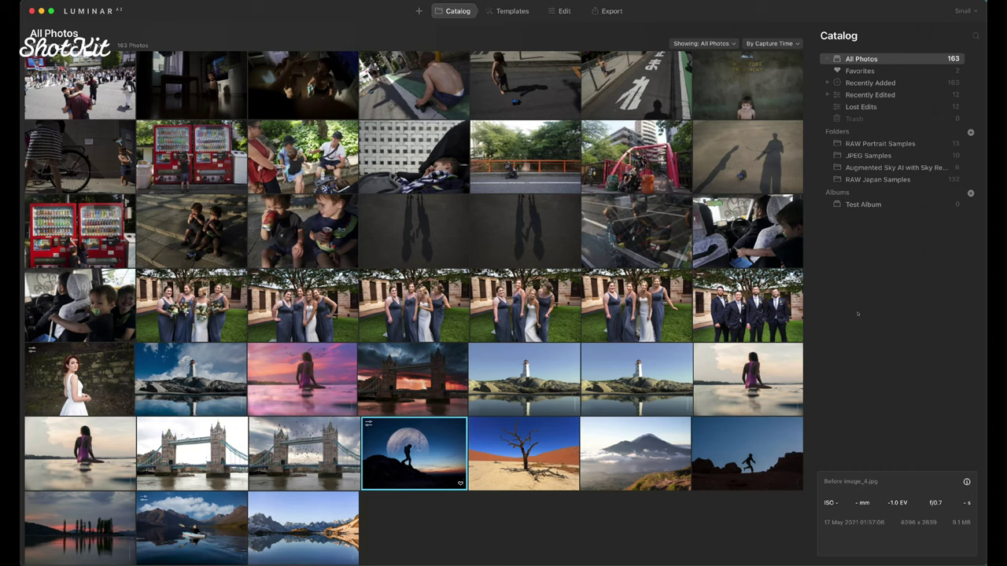
Step: Switch back to Luminar AI and show the JPEG Samples folder in the catalog
key("super+Tab")
left_click(874, 156)
left_click(873, 156)
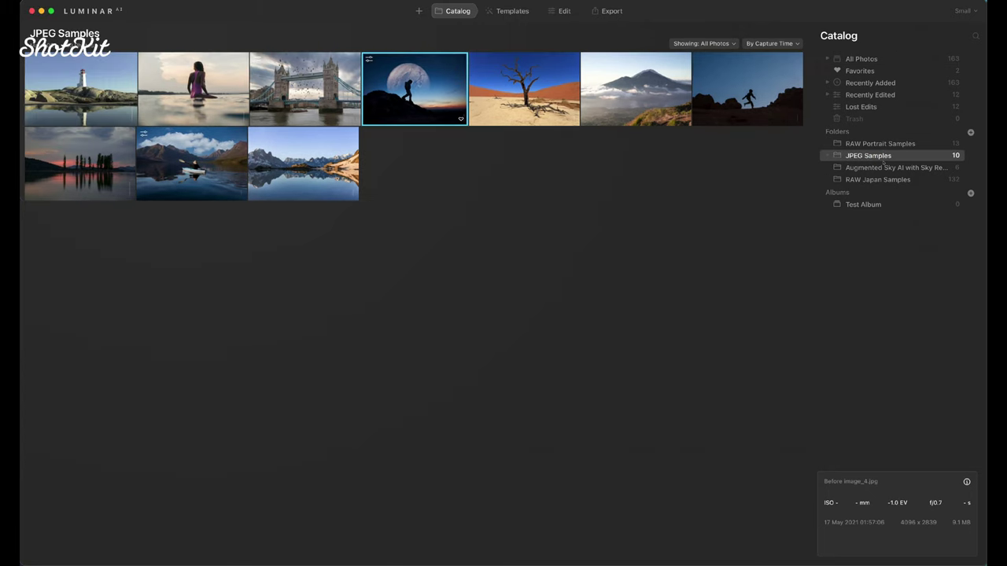
Step: Look at the options for adding a folder to the catalog and importing images into JPEG Samples, without adding anything
left_click(970, 132)
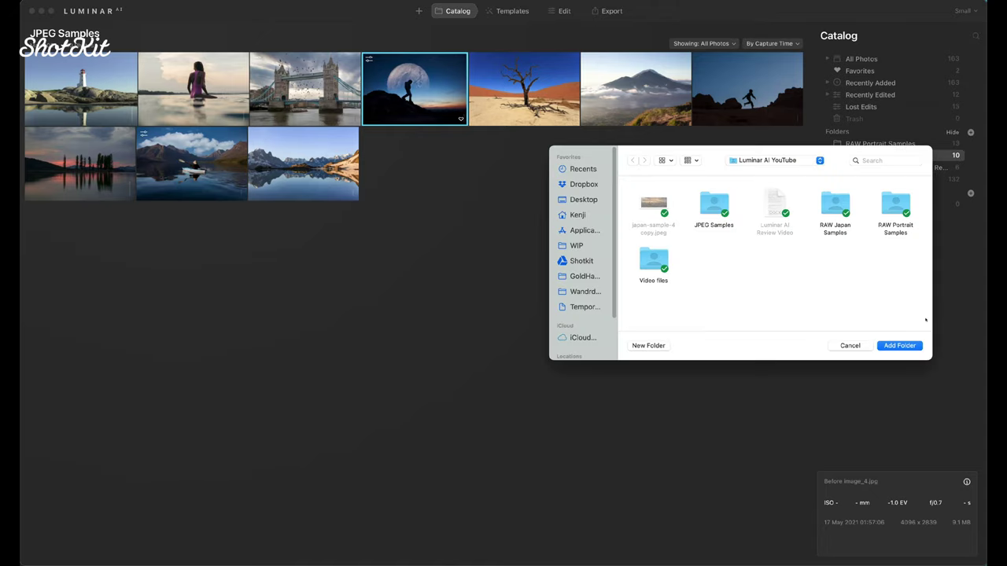
left_click(851, 346)
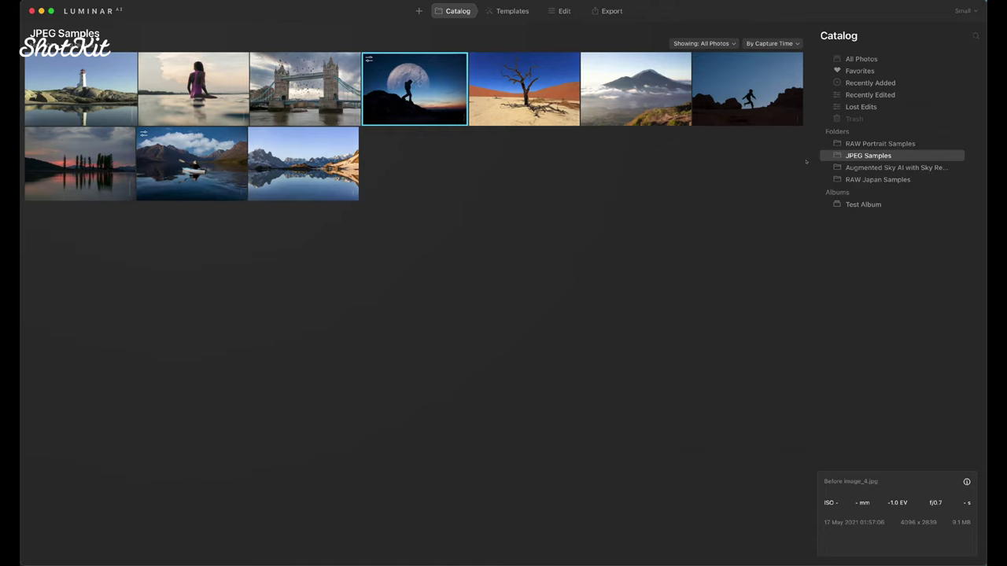
right_click(875, 156)
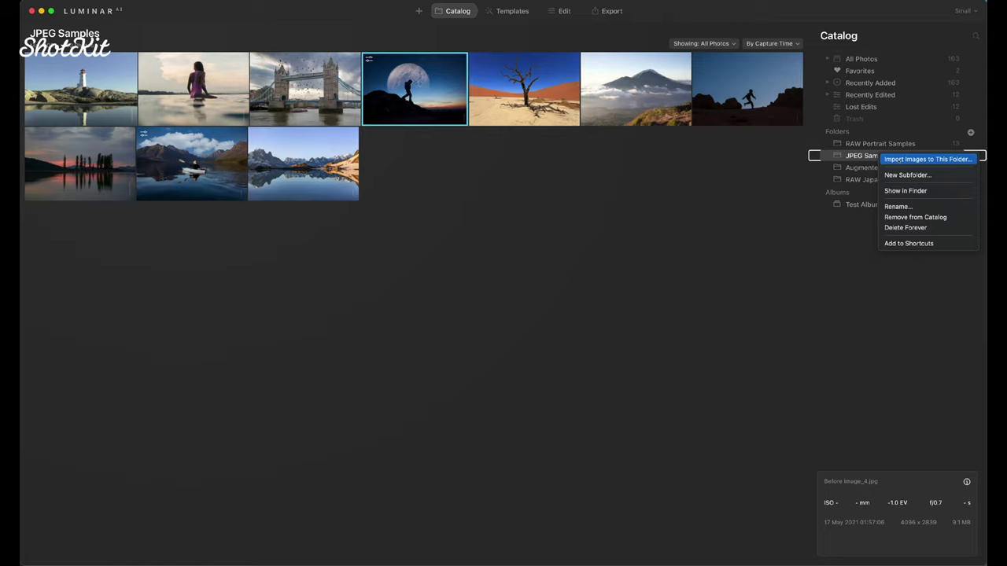
left_click(863, 343)
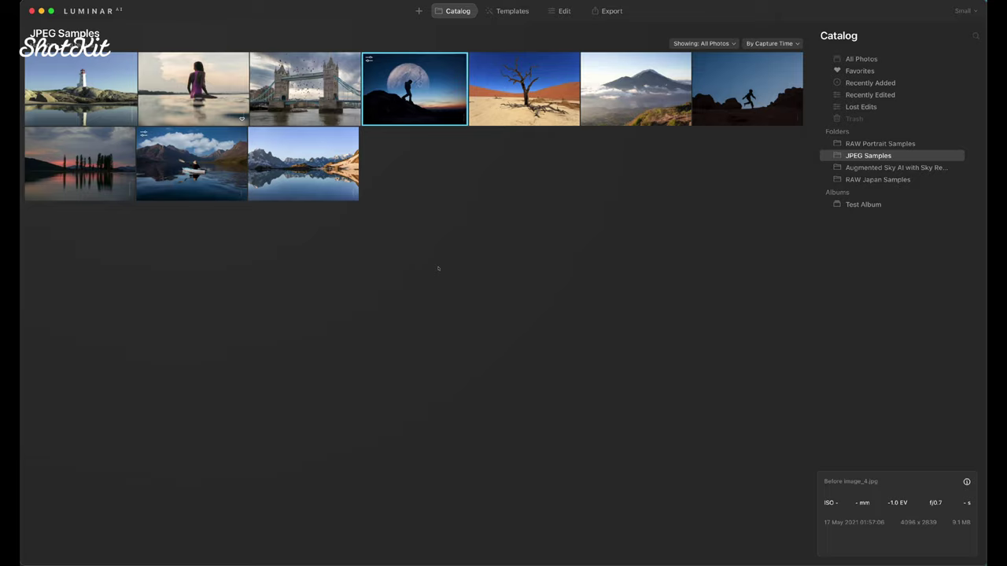
Step: In Finder, open the RAW Japan Samples folder, select all of its photos and return to Luminar AI
key("super+Tab")
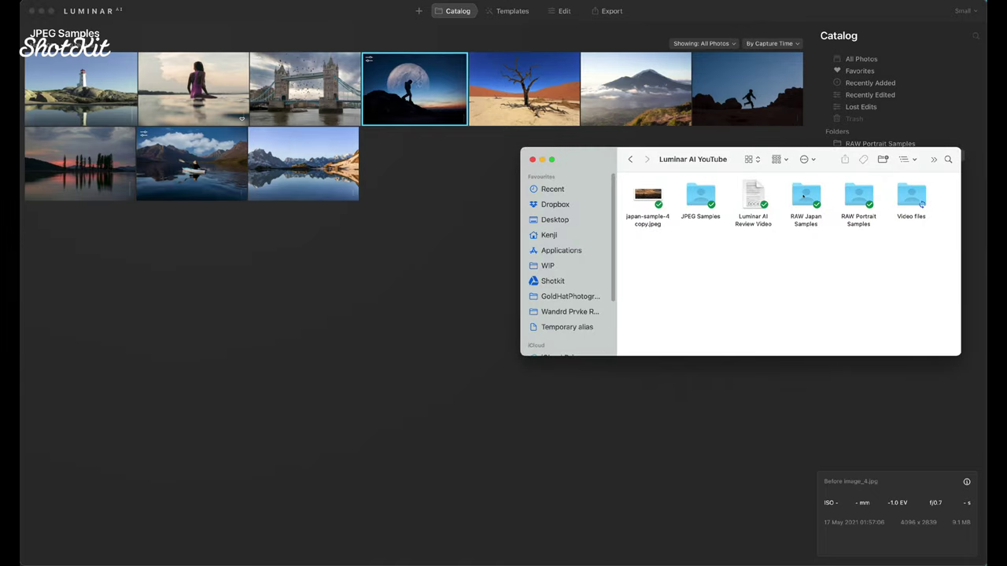
double_click(803, 195)
key("super+a")
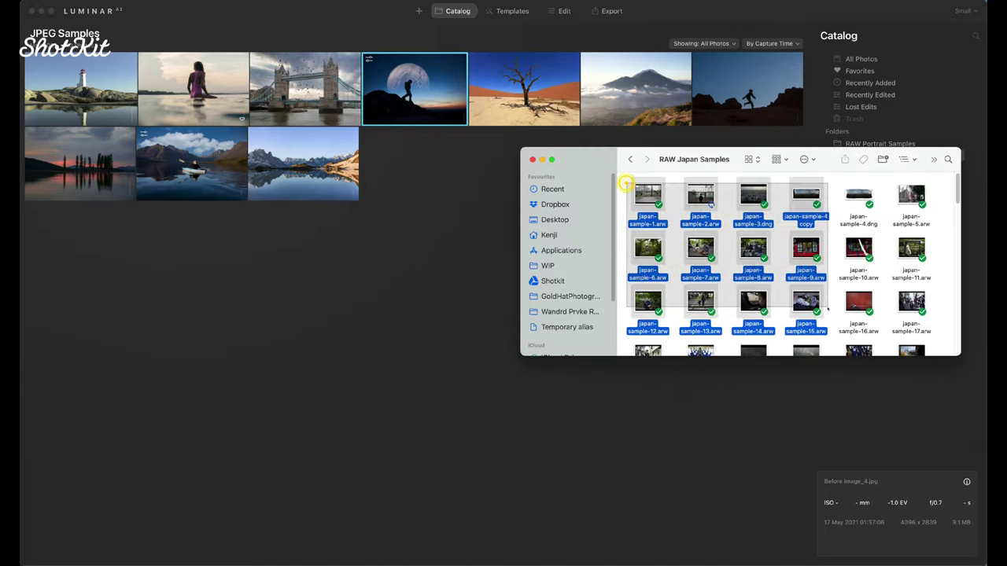
scroll(786, 259, "down", 20)
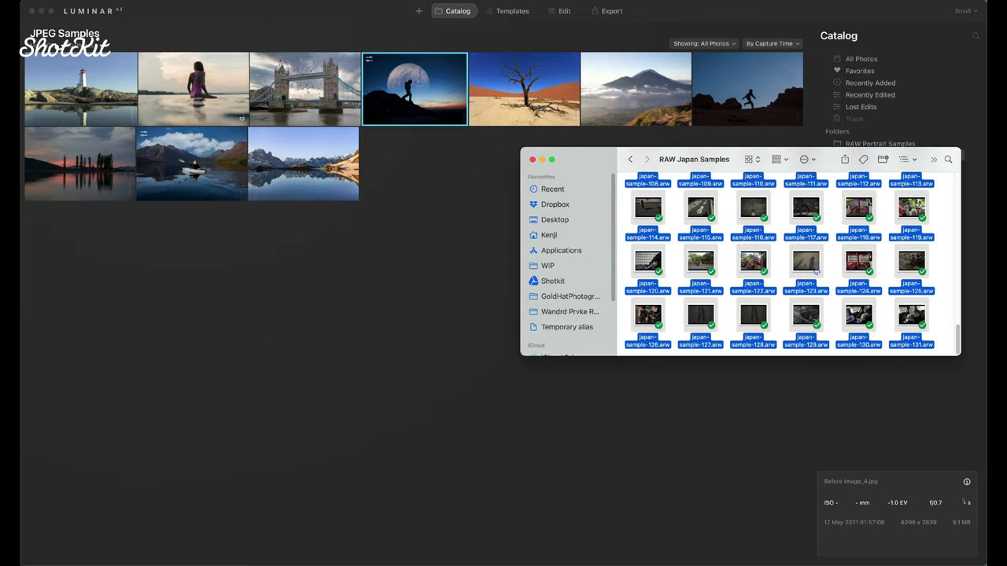
left_click(633, 397)
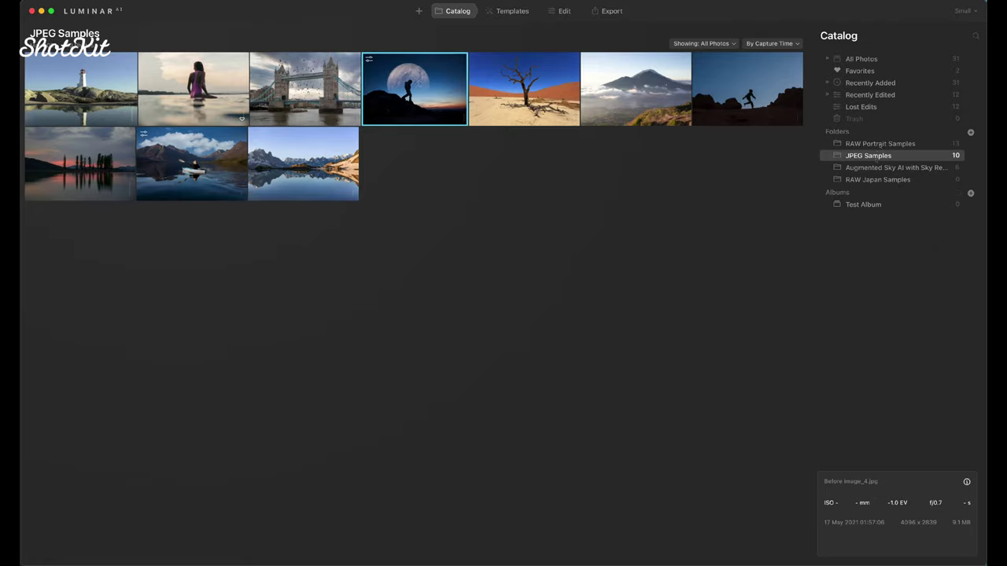
Step: Open RAW Japan Samples in the Luminar AI catalog, paste the RAW photos into its Finder folder and browse the loaded thumbnails
left_click(872, 180)
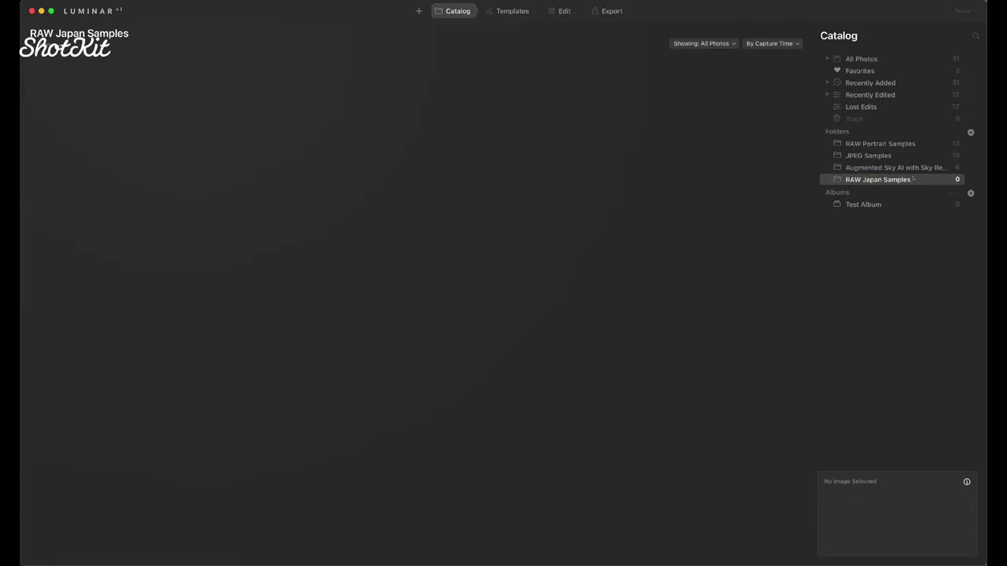
key("super+Tab")
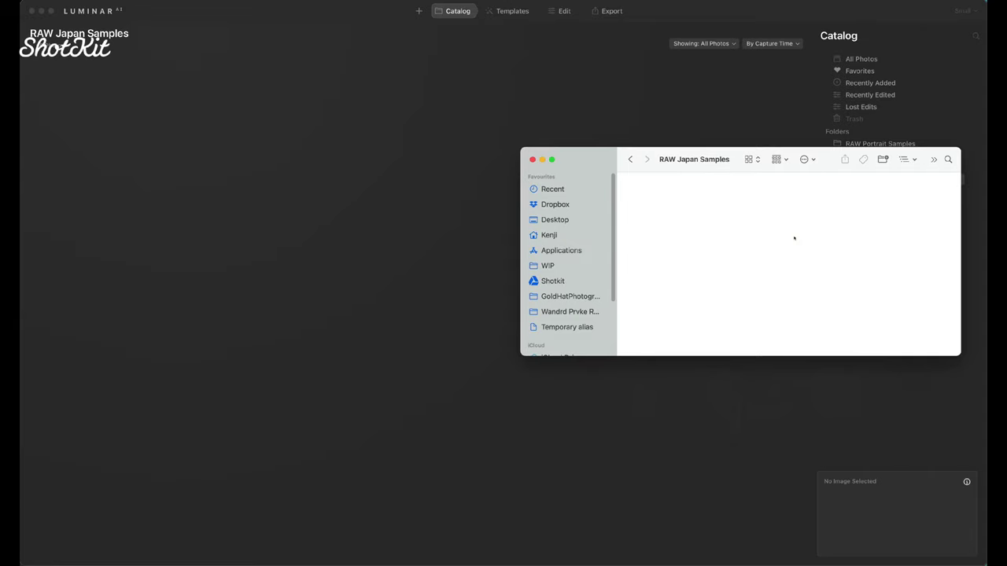
key("super+v")
left_click(757, 75)
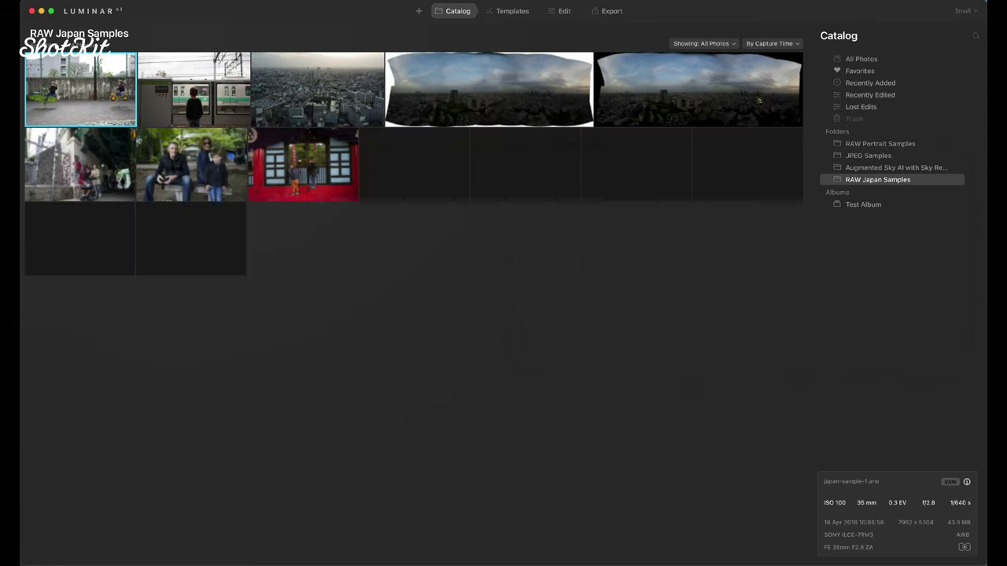
scroll(415, 308, "down", 10)
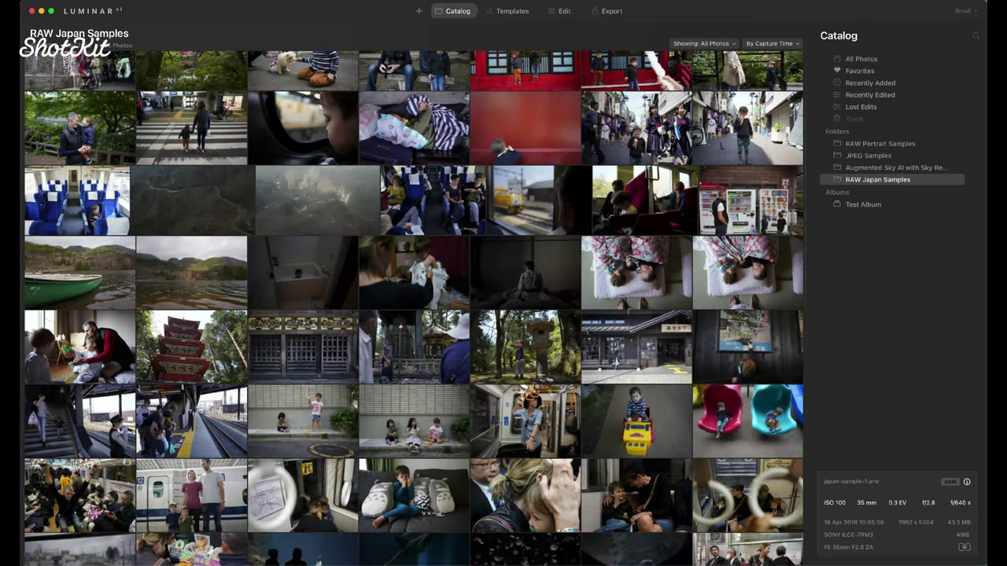
scroll(619, 212, "down", 1)
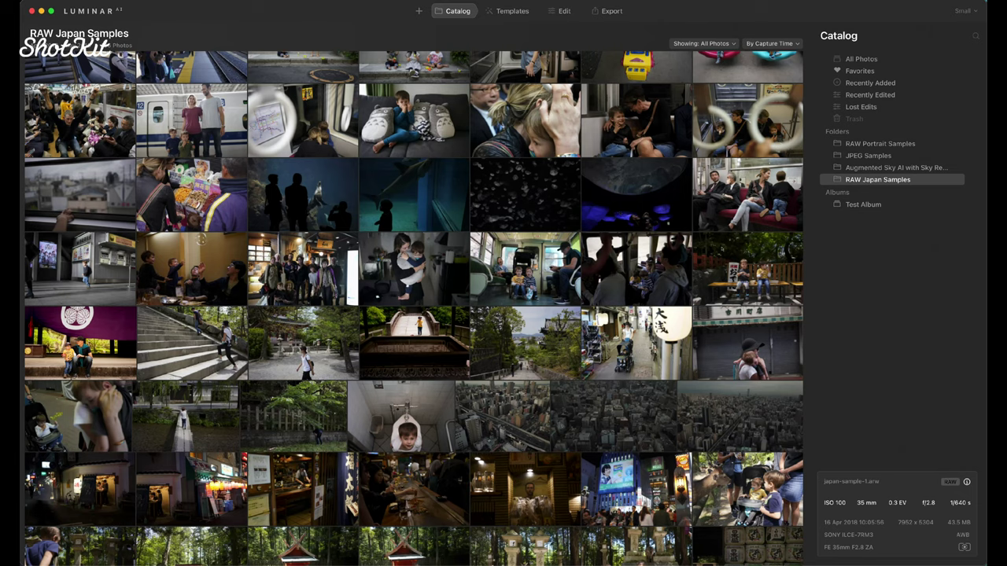
Step: In Finder, deselect the RAW photos, go back to the Luminar AI YouTube folder and return to Luminar AI
key("super+Tab")
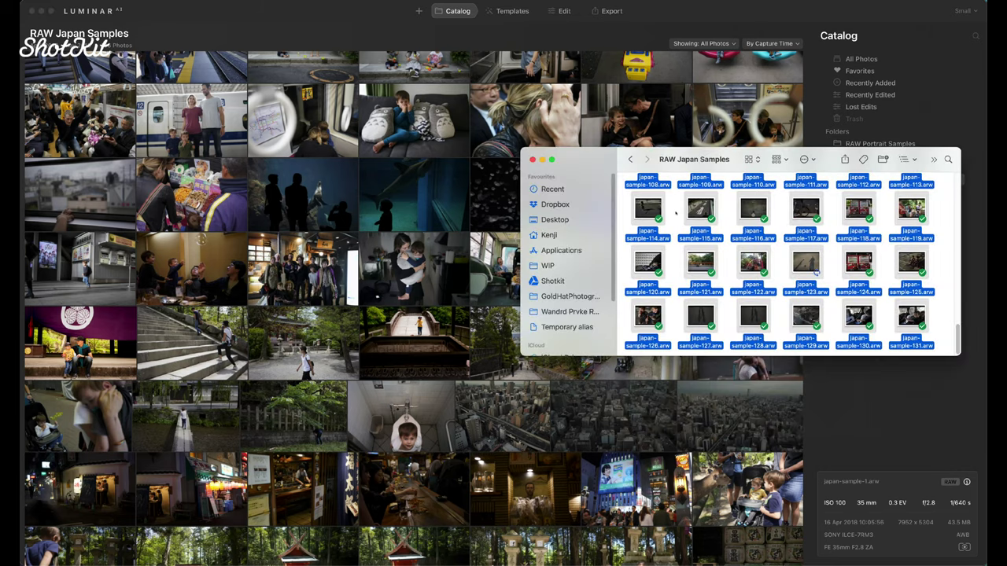
left_click(674, 212)
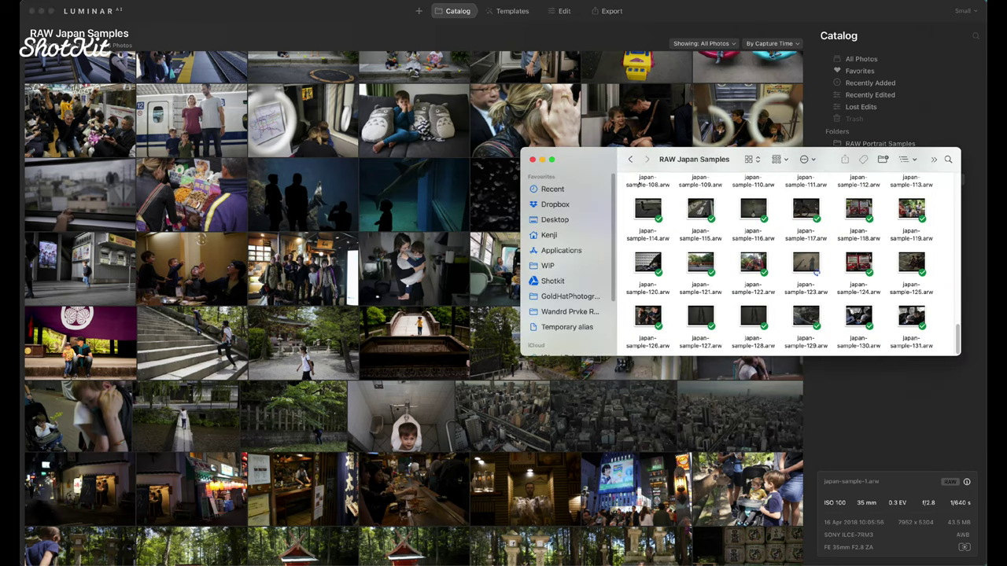
left_click(630, 159)
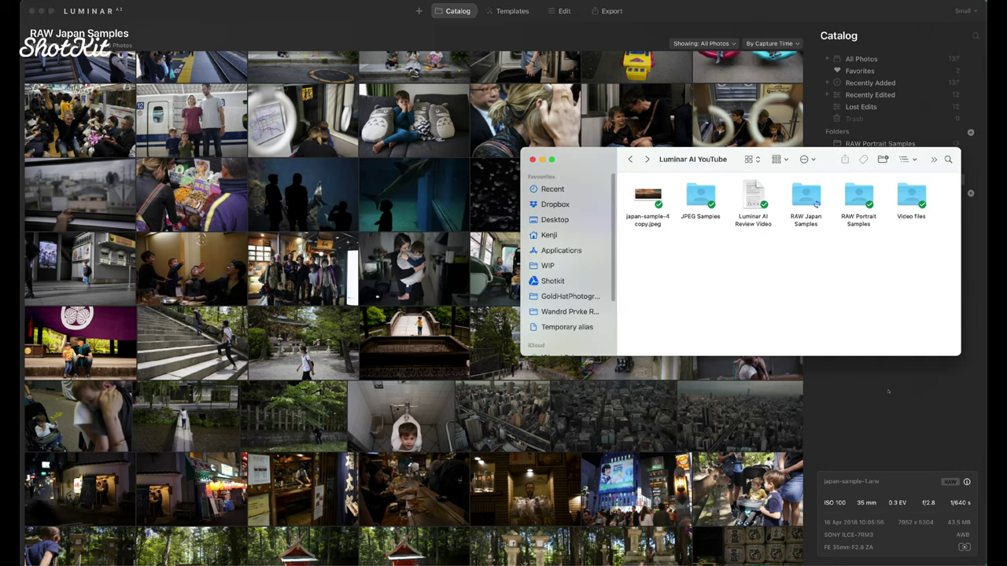
left_click(887, 386)
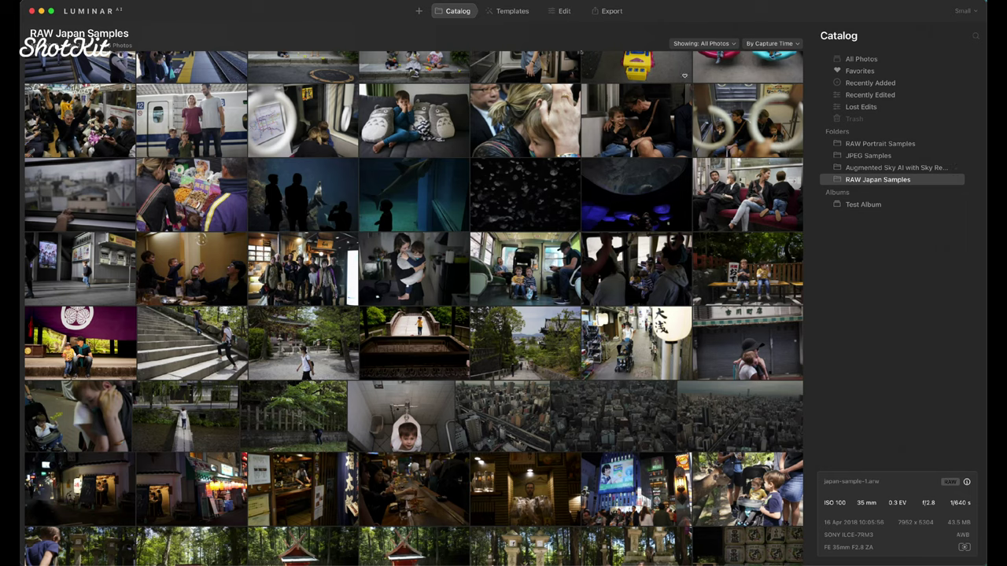
Step: Look through the Templates, Edit and Export areas with japan-sample-1.arw
left_click(512, 11)
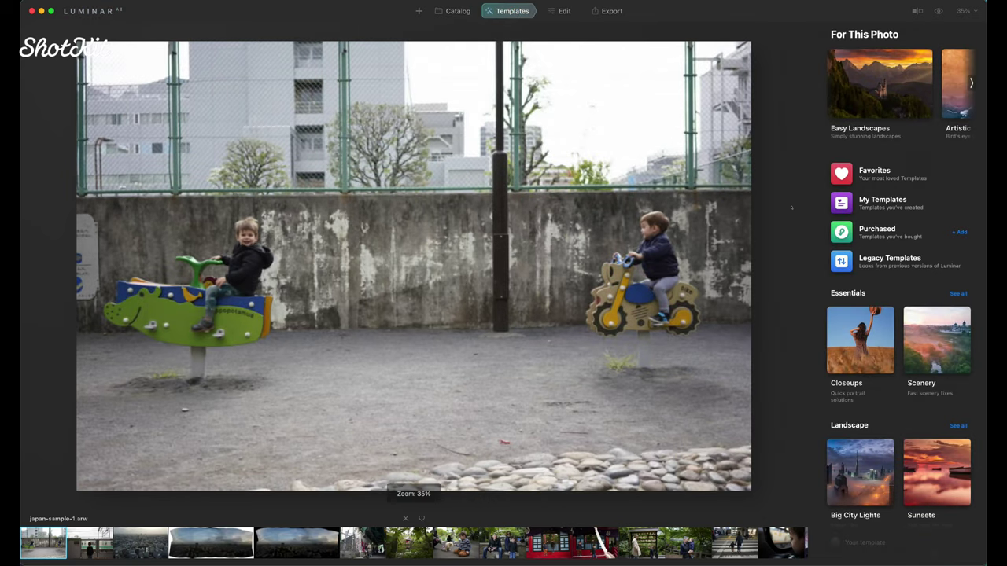
left_click(560, 11)
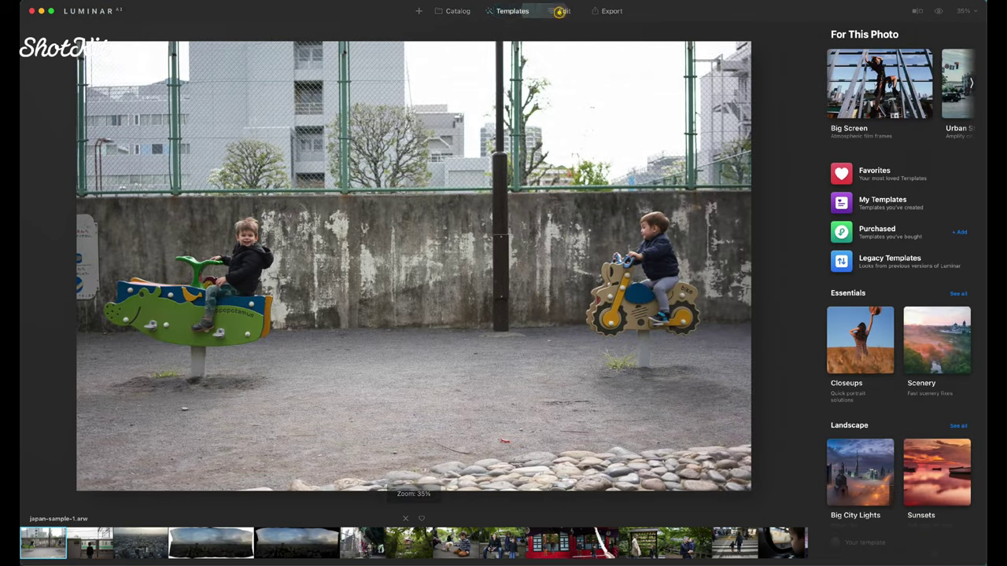
scroll(838, 158, "down", 5)
scroll(838, 158, "up", 8)
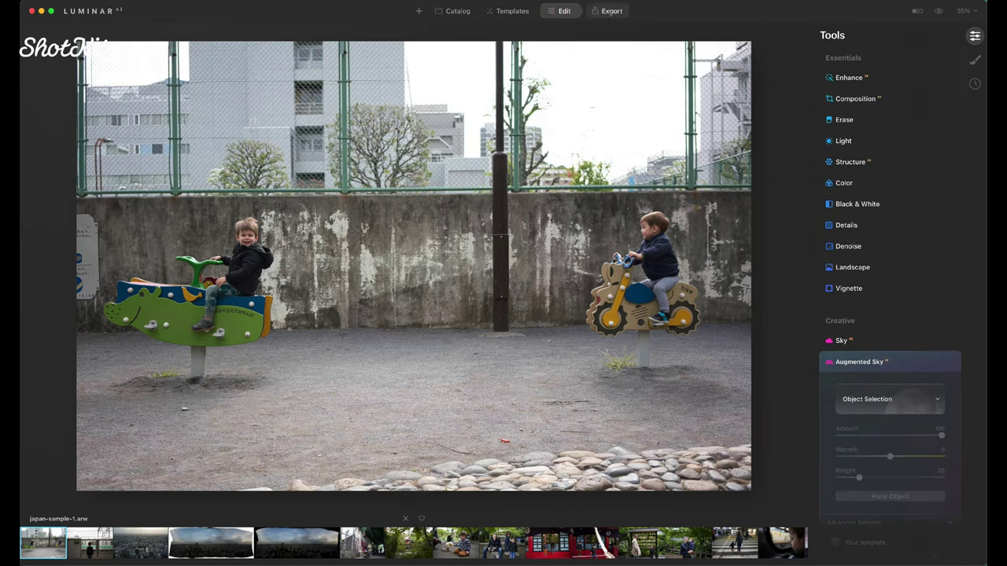
left_click(610, 11)
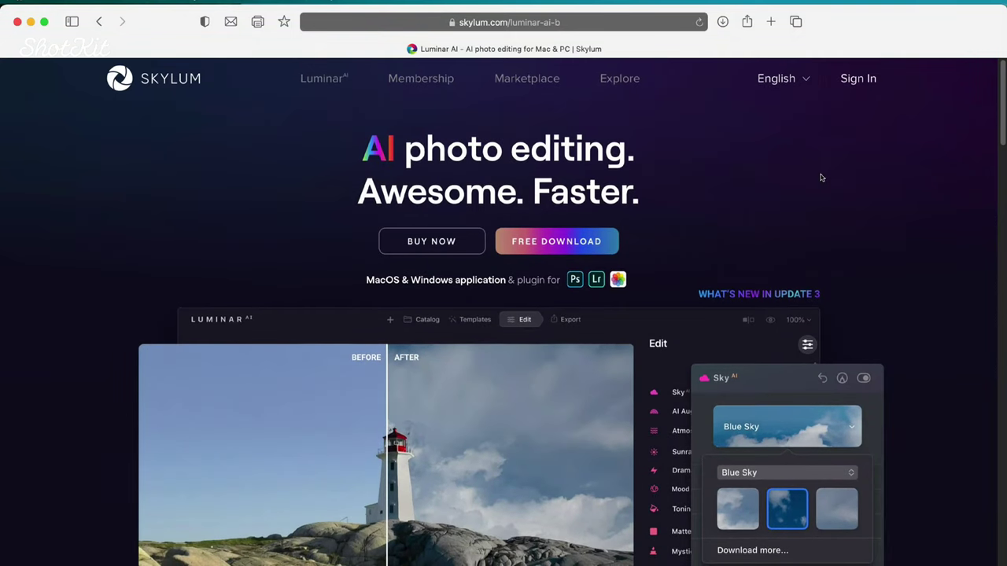
Step: In the web browser, look through Skylum's Luminar AI page and point out the supported platforms and plugins
scroll(909, 342, "down", 5)
scroll(910, 342, "down", 8)
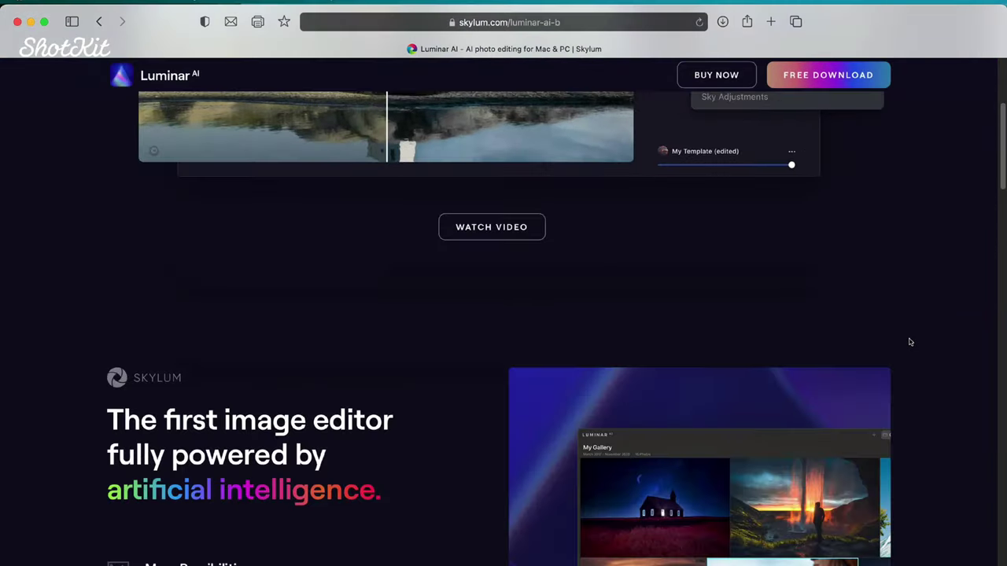
scroll(910, 342, "down", 20)
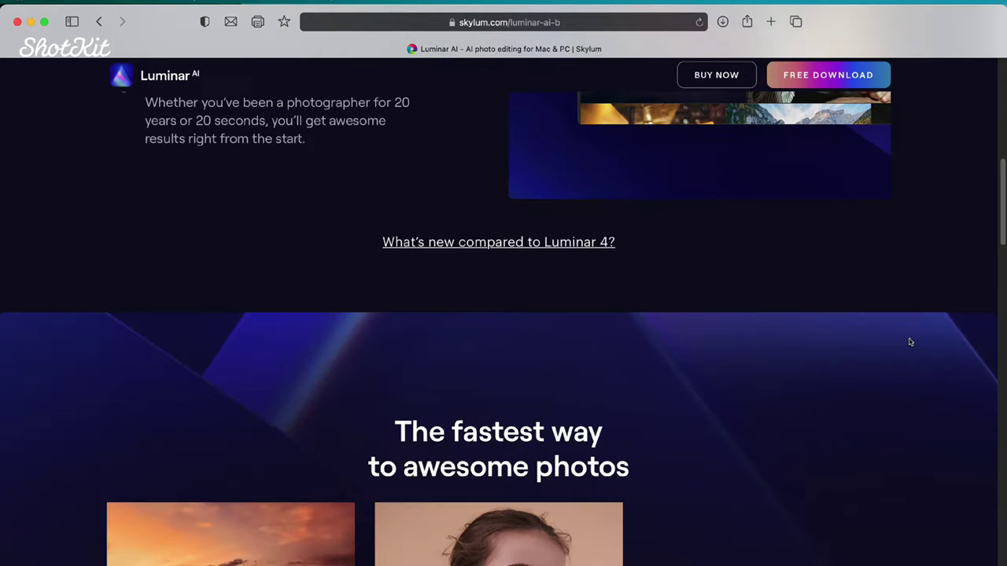
scroll(910, 342, "down", 15)
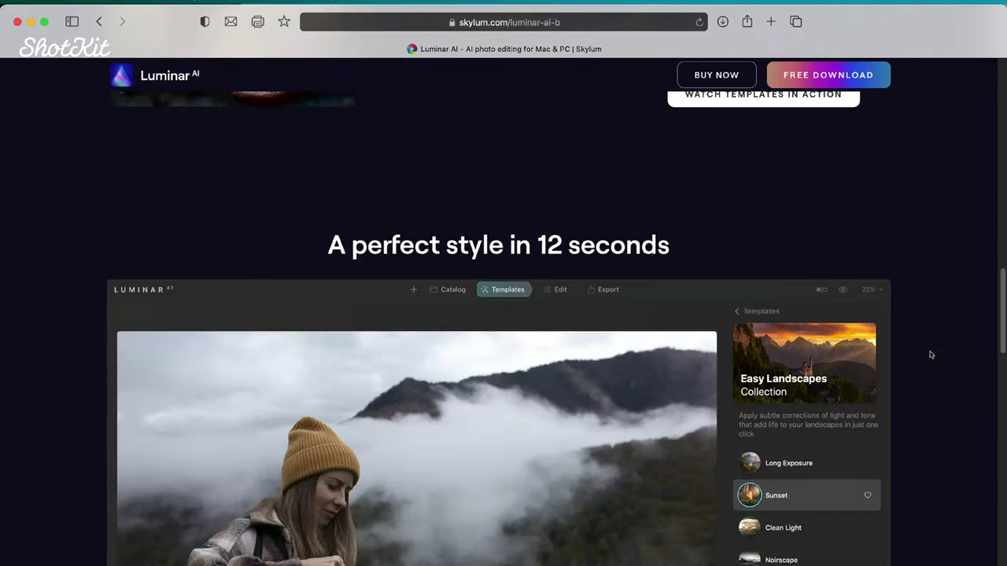
left_click_drag(997, 315, 995, 93)
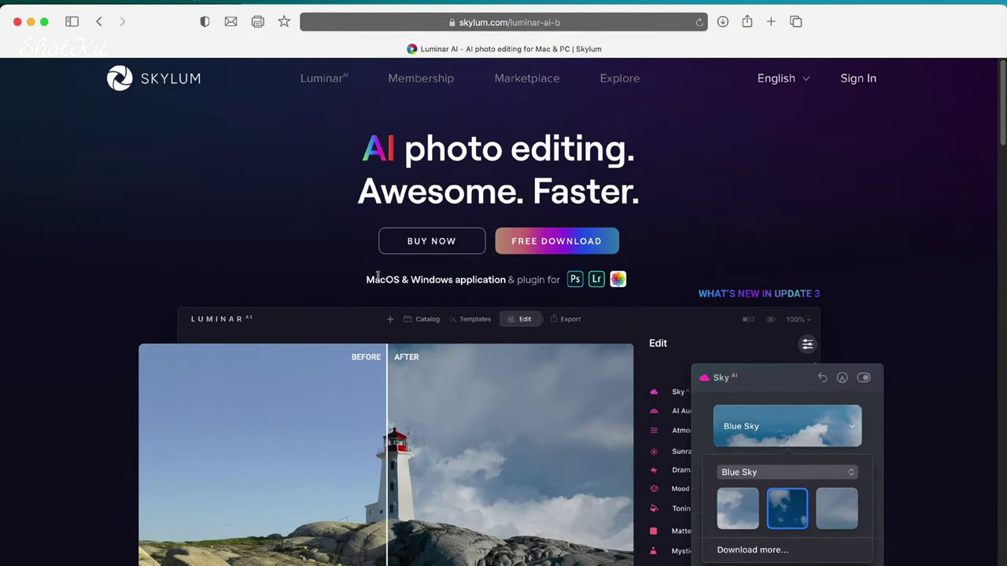
mouse_move(366, 279)
left_mouse_down()
mouse_move(558, 279)
mouse_move(375, 275)
left_mouse_up()
left_click(649, 272)
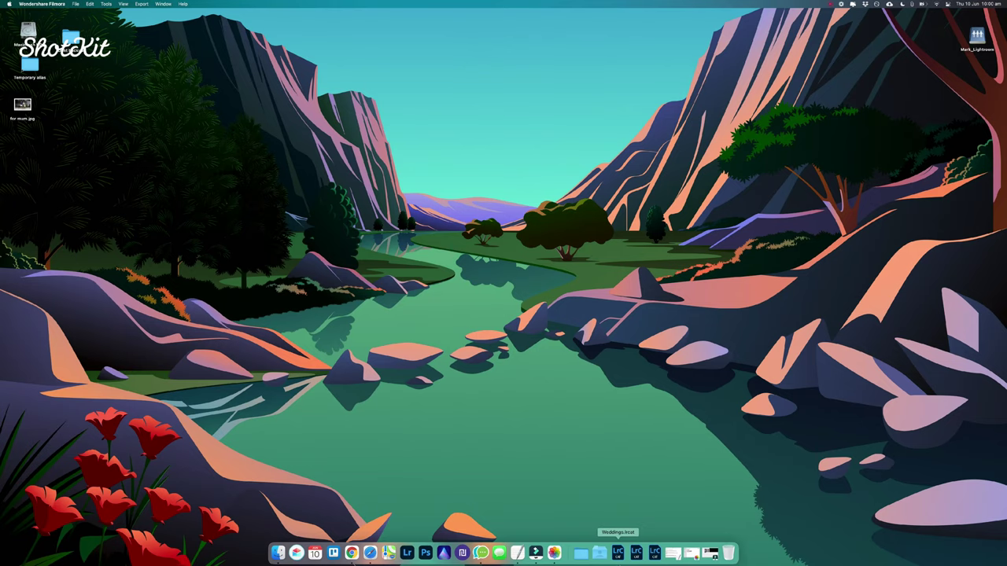
Step: Open the Weddings catalog in Lightroom Classic and send the red car photo to Luminar AI as a copy with Lightroom adjustments
left_click(618, 553)
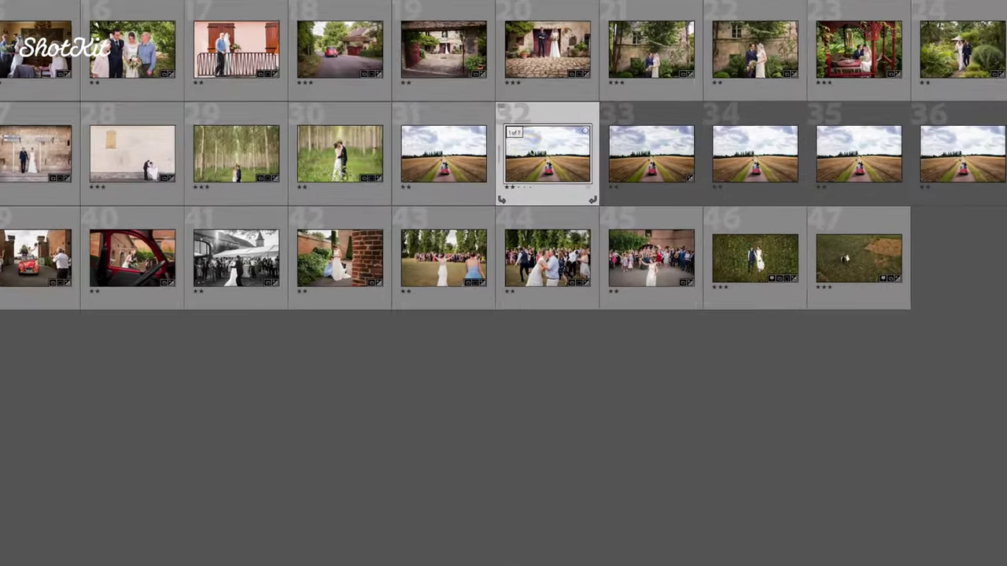
right_click(594, 214)
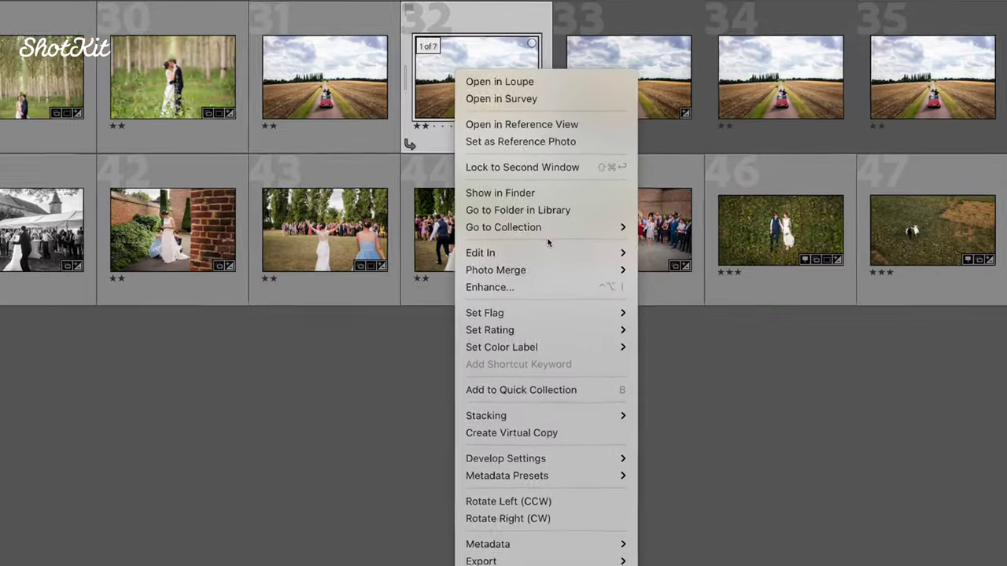
mouse_move(637, 266)
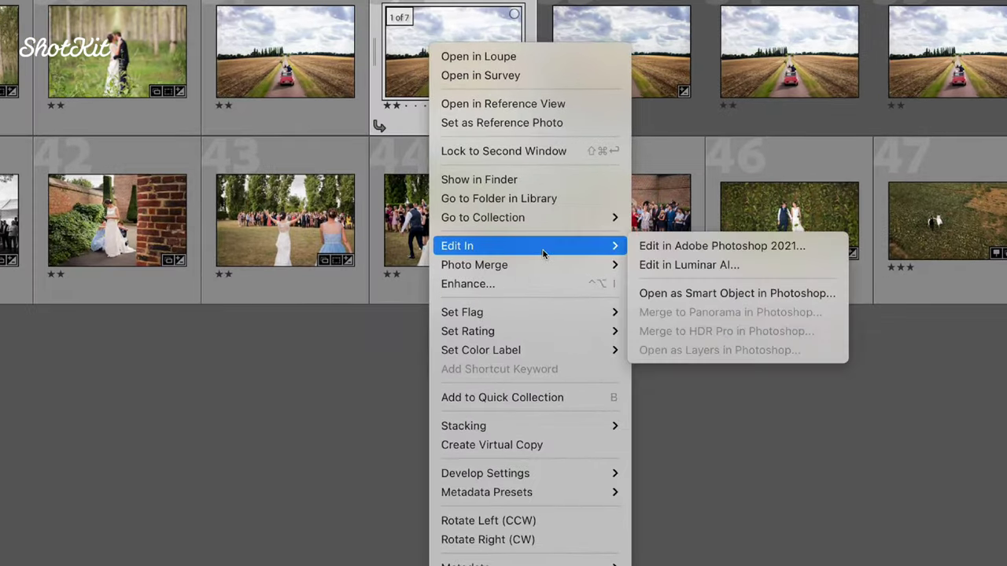
left_click(753, 265)
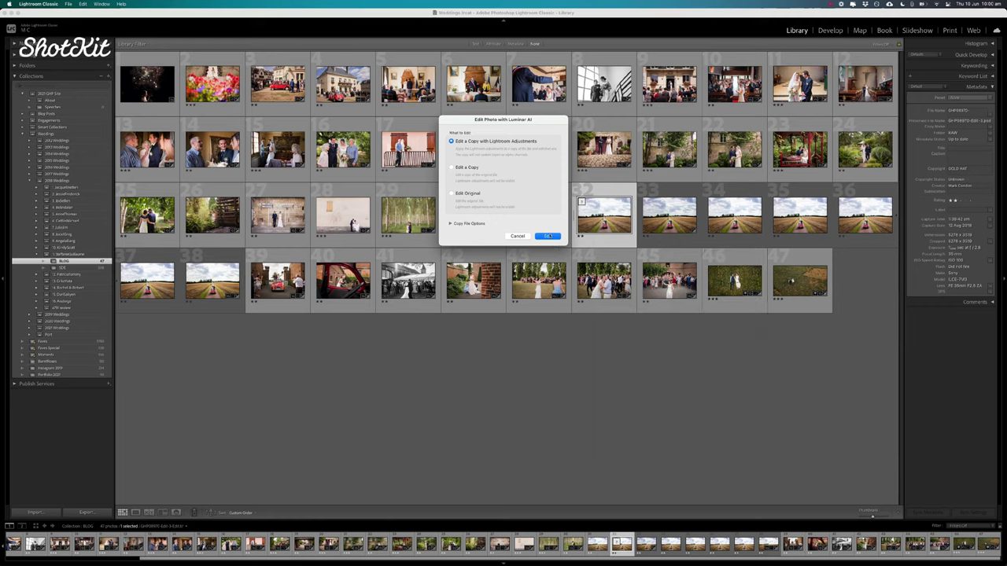
left_click(315, 99)
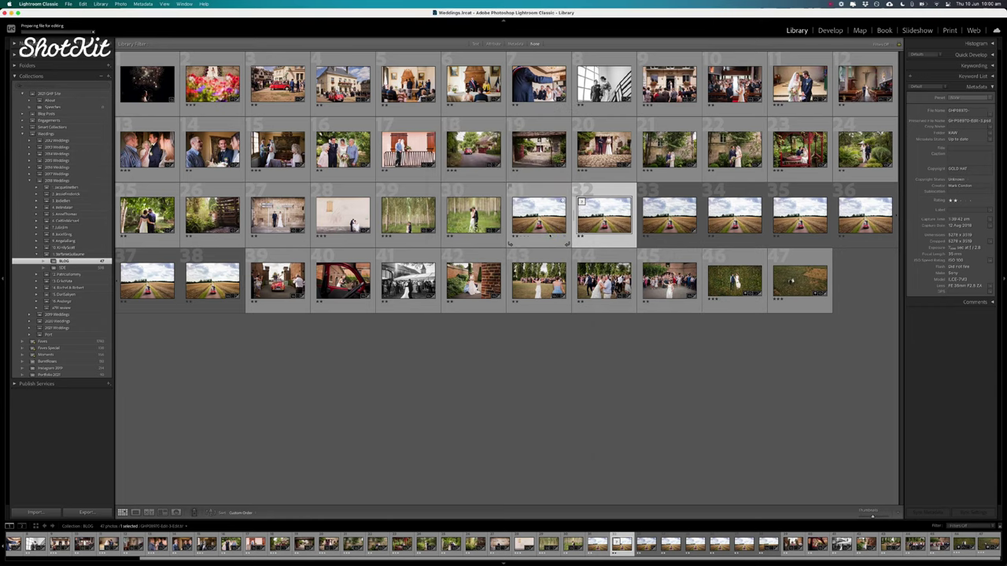
Step: Replace the sky in the red car photo with an orange sunset preset from Sky AI
scroll(703, 296, "down", 5)
left_click(668, 285)
left_click(693, 266)
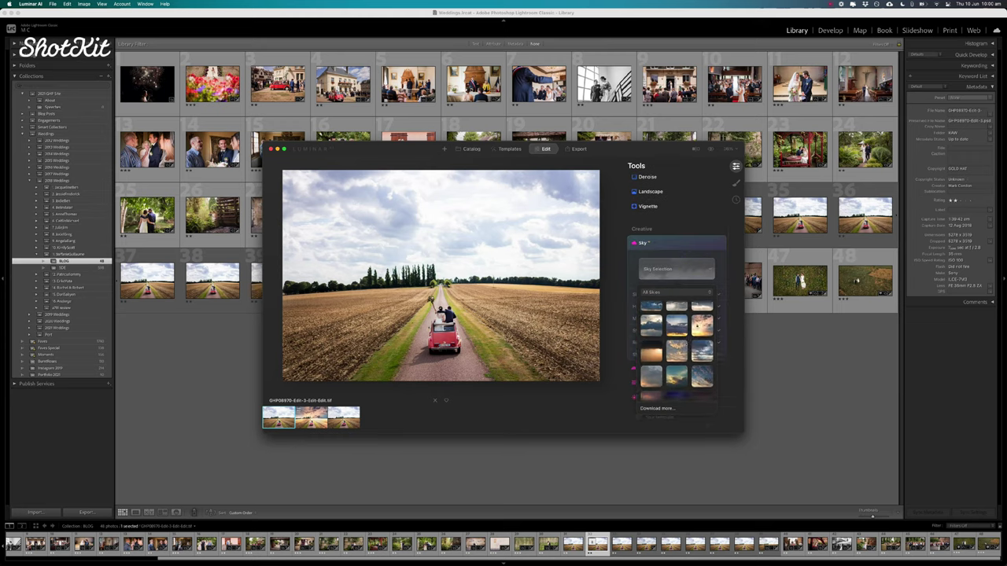
left_click(701, 324)
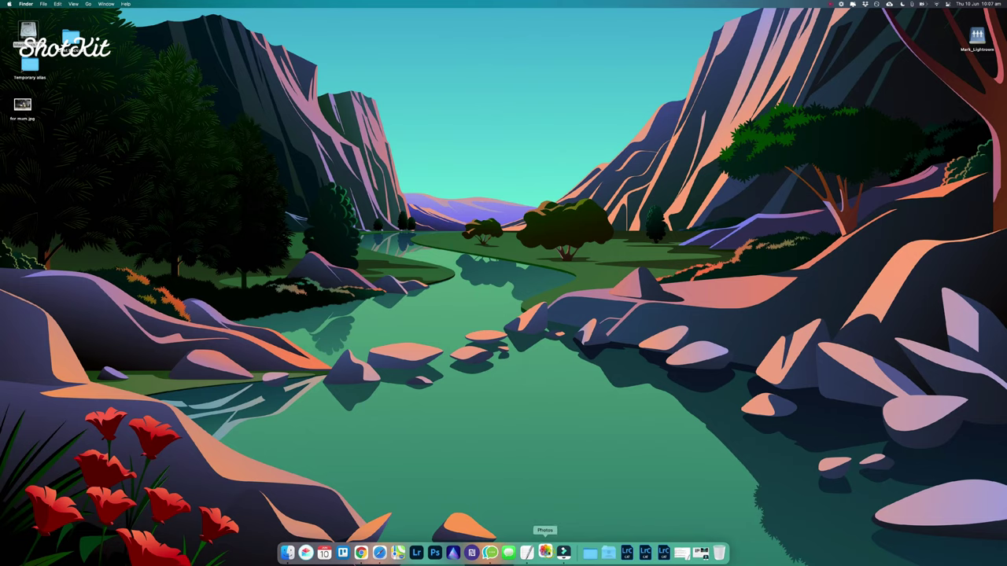
Step: Open the Photos app and send the Tower Bridge photo to Luminar AI for editing
left_click(545, 553)
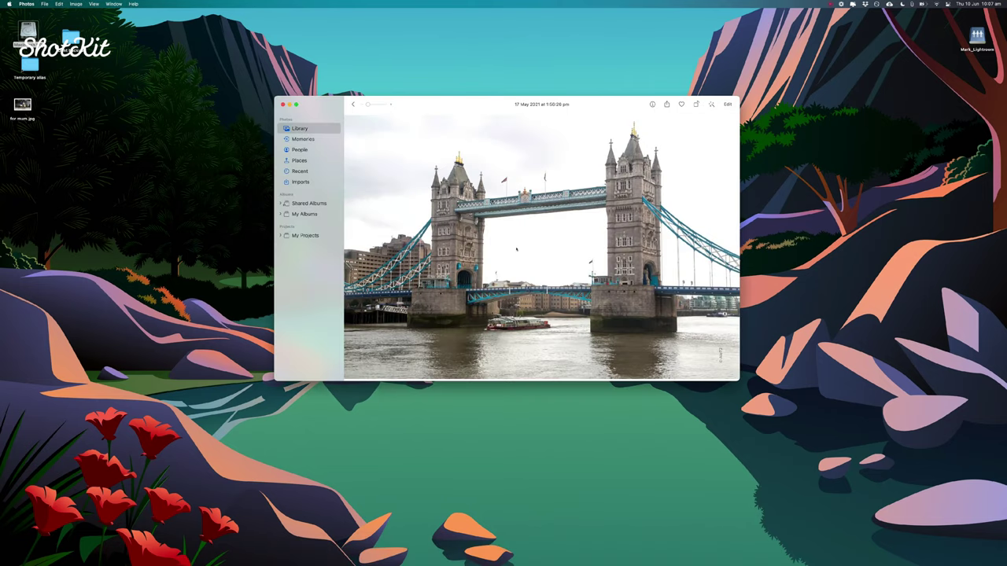
right_click(516, 250)
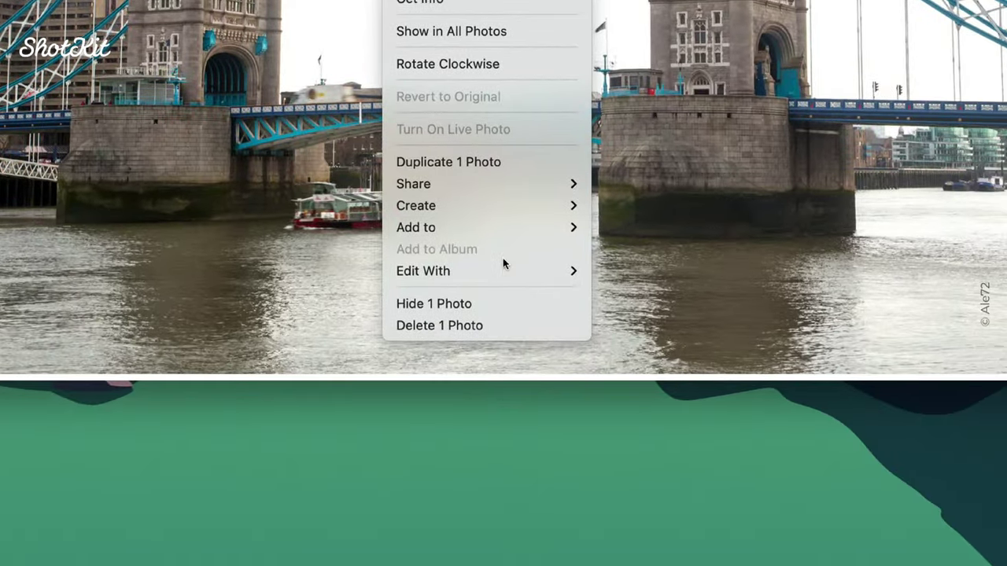
mouse_move(503, 270)
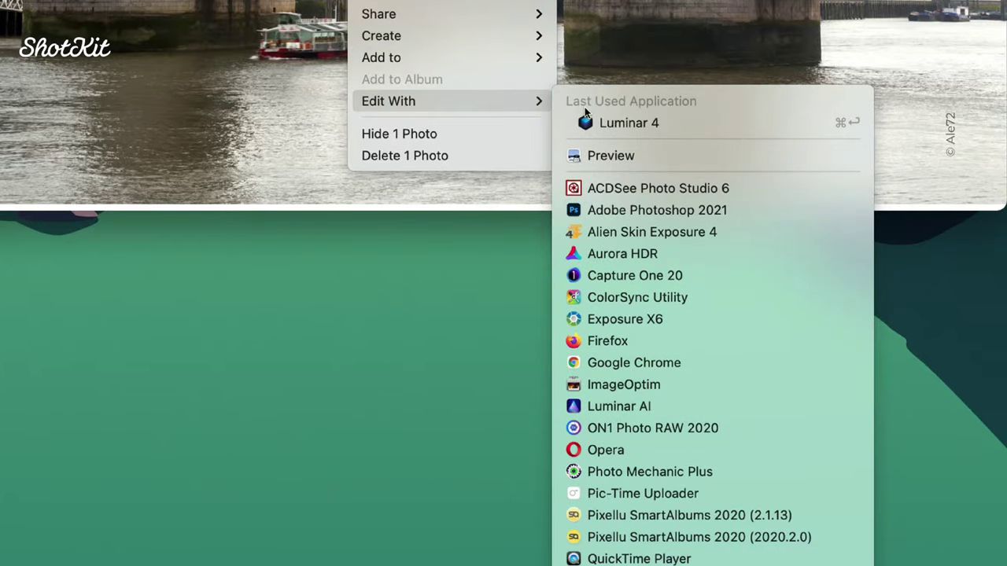
left_click(618, 404)
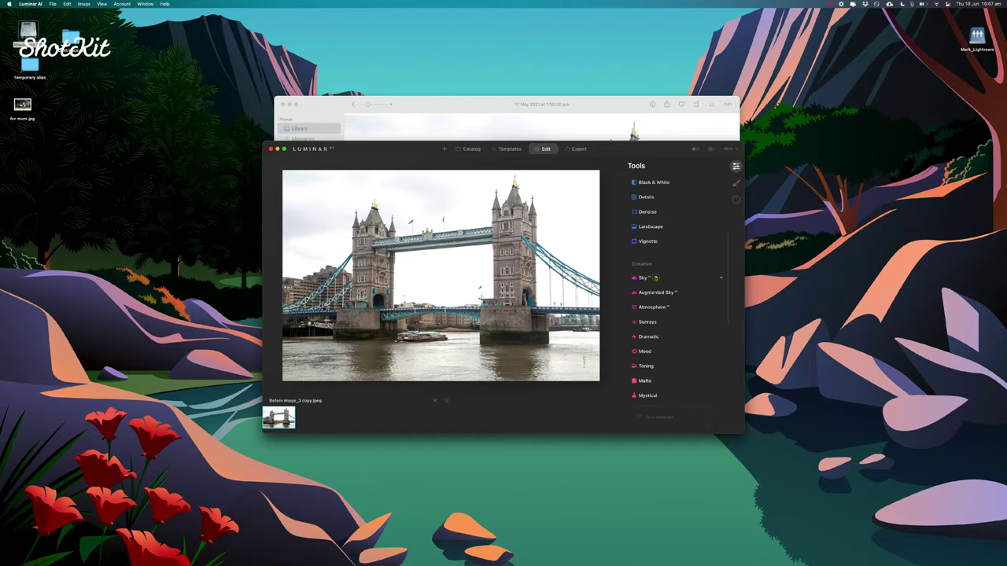
Step: Replace the Tower Bridge photo's sky using Sky AI, trying a dramatic sunset and two neighbouring presets
left_click(645, 236)
left_click(668, 266)
scroll(676, 338, "down", 3)
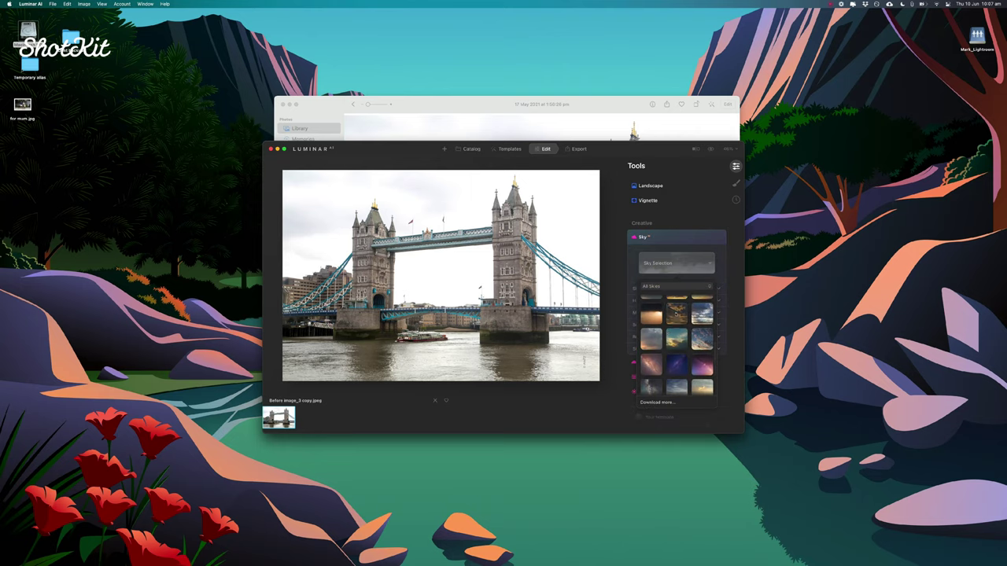
left_click(677, 313)
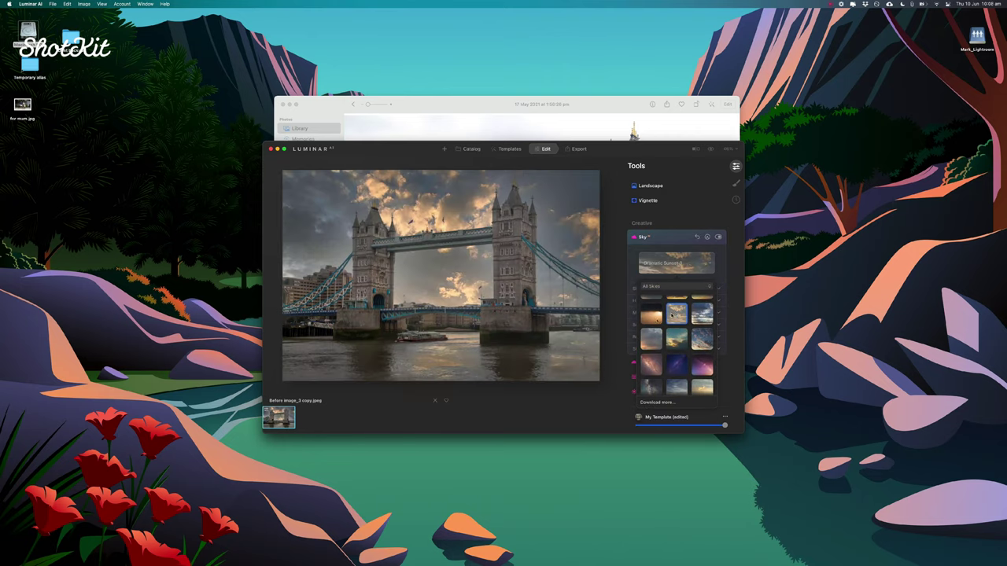
left_click(651, 315)
left_click(652, 339)
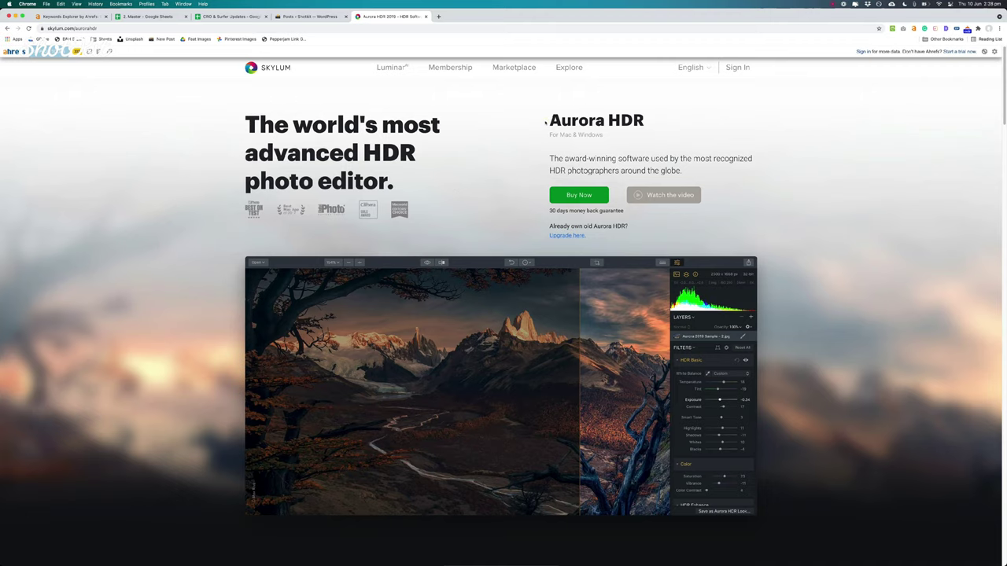
Step: In Chrome, look over the Aurora HDR page on the Skylum website, highlighting the product name
left_click_drag(545, 122, 660, 124)
left_click(663, 126)
scroll(683, 287, "down", 2)
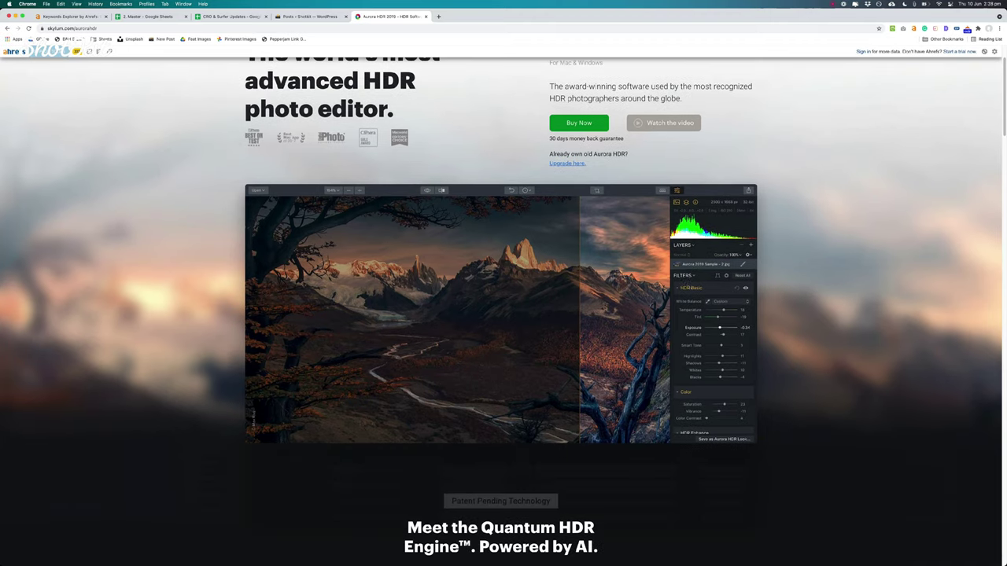
scroll(682, 288, "down", 3)
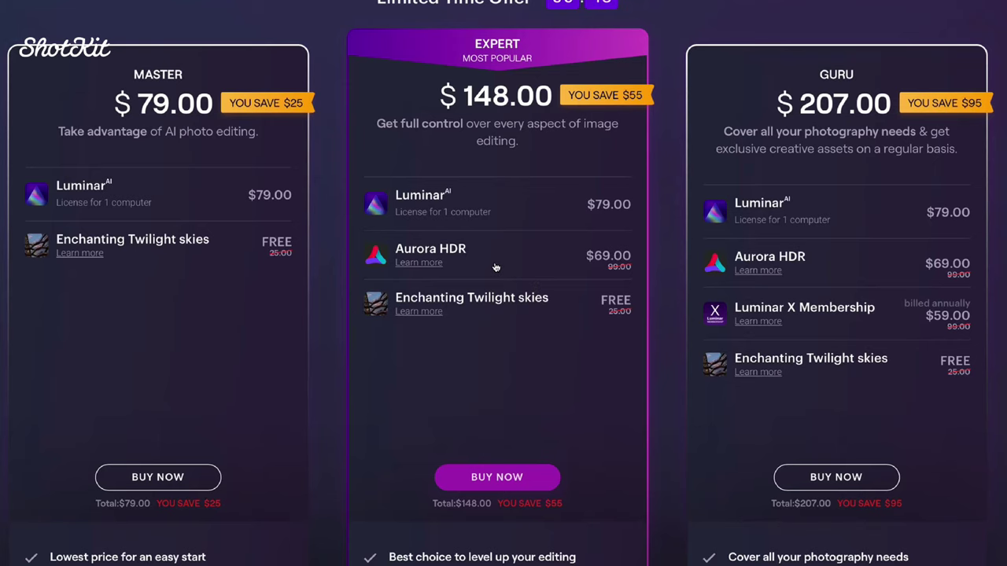